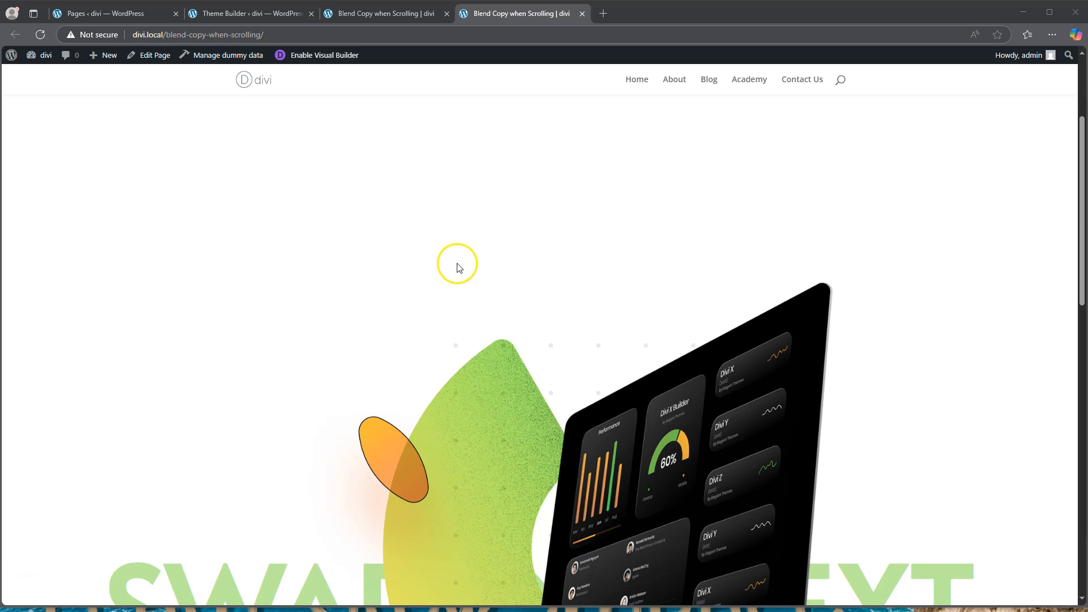
Examine the finished swapping-text effect over the laptop graphic on the example page
scroll(431, 286, down, 1)
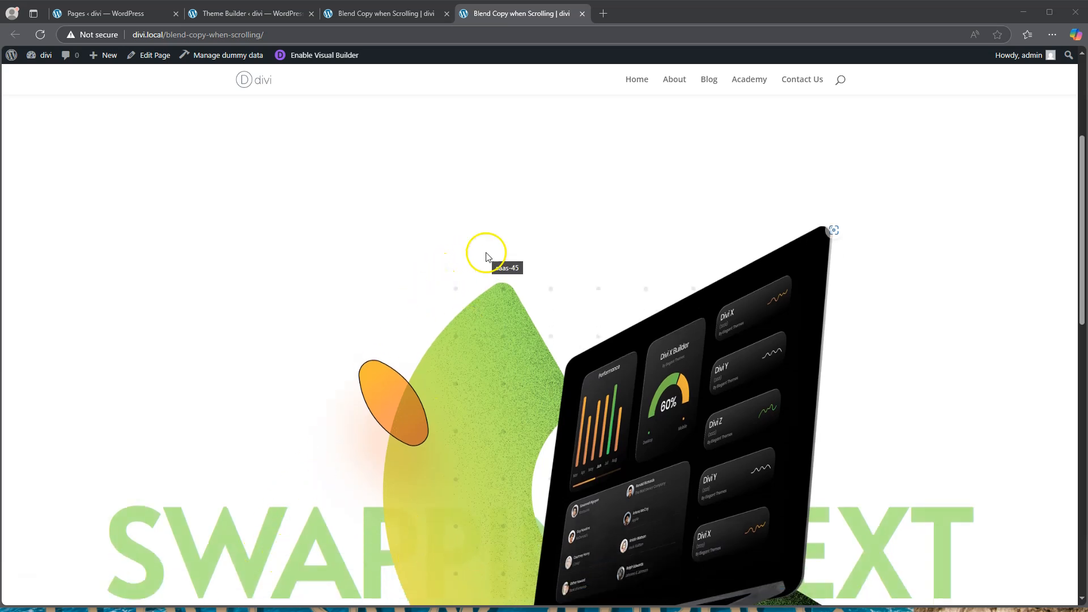
scroll(486, 256, down, 4)
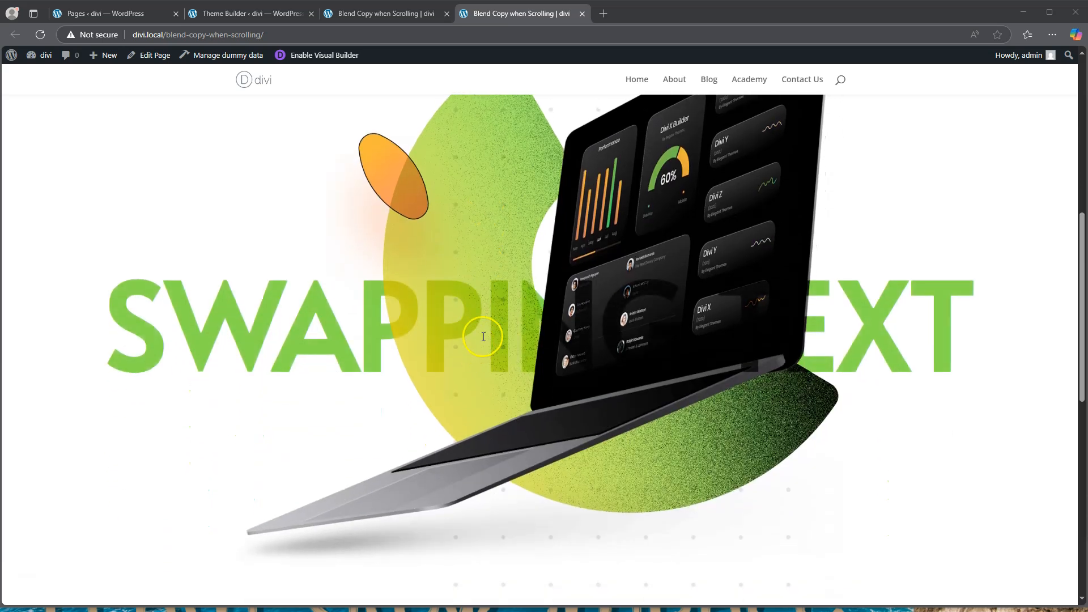
scroll(849, 317, down, 1)
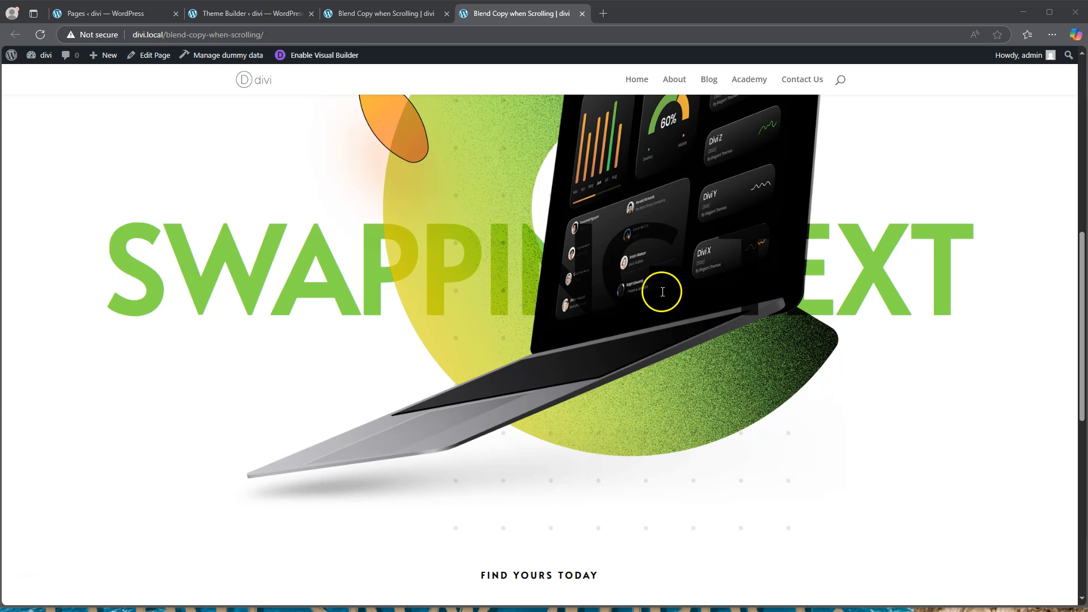
Open the blank Blend Copy when Scrolling page in the Visual Builder and start building from scratch without inserting a row
click(361, 12)
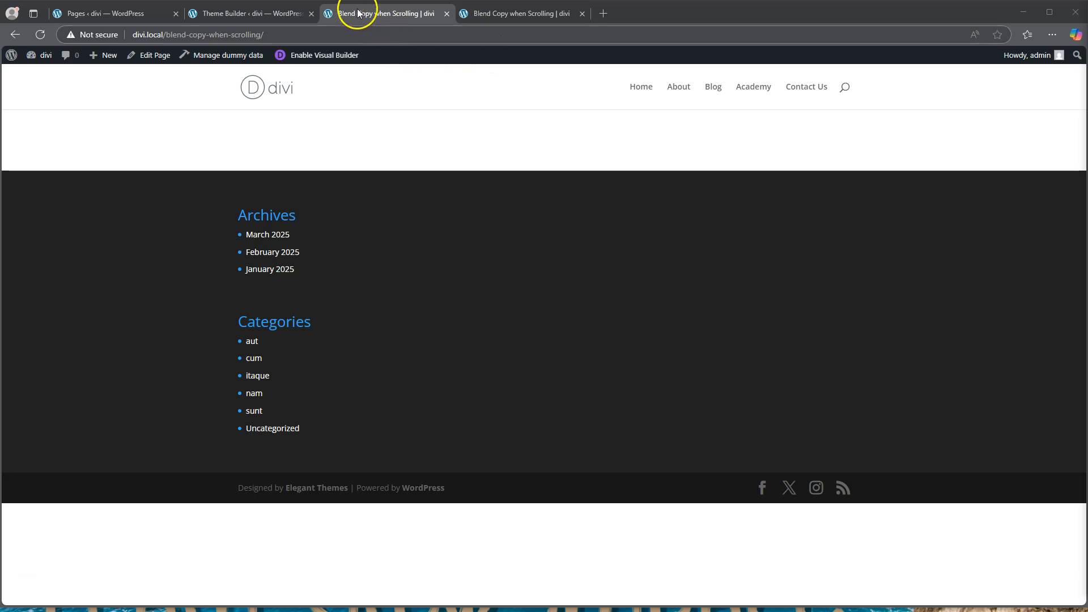
mouse_move(506, 25)
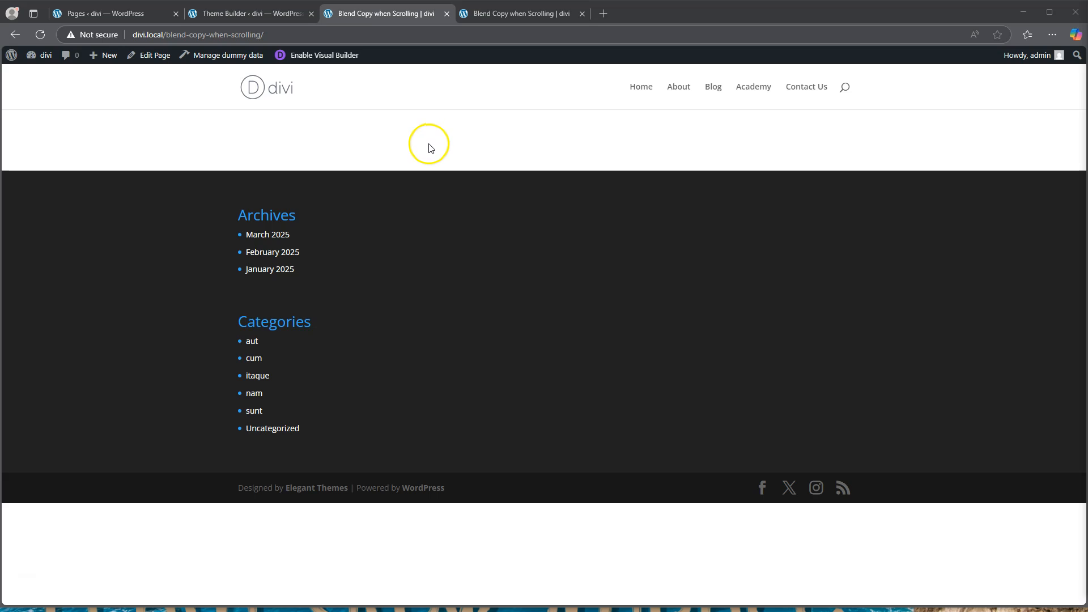
click(321, 60)
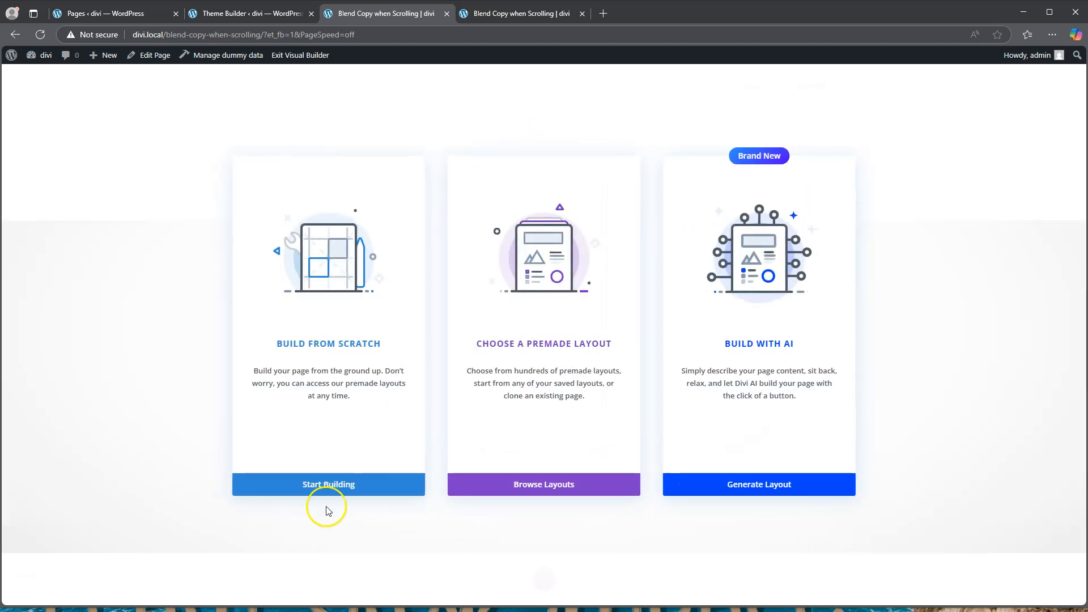
click(318, 486)
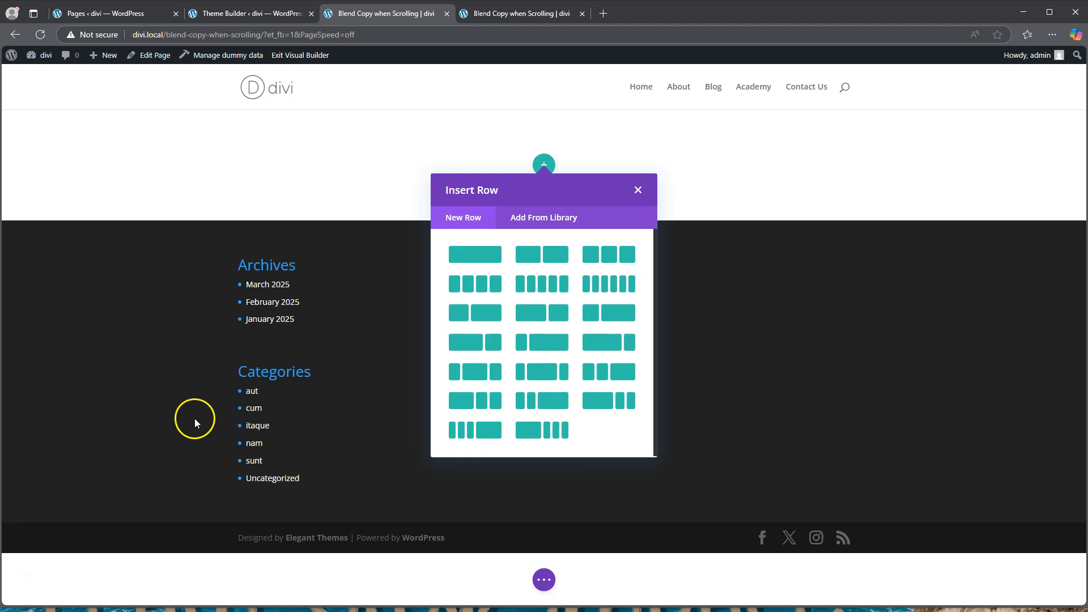
click(280, 152)
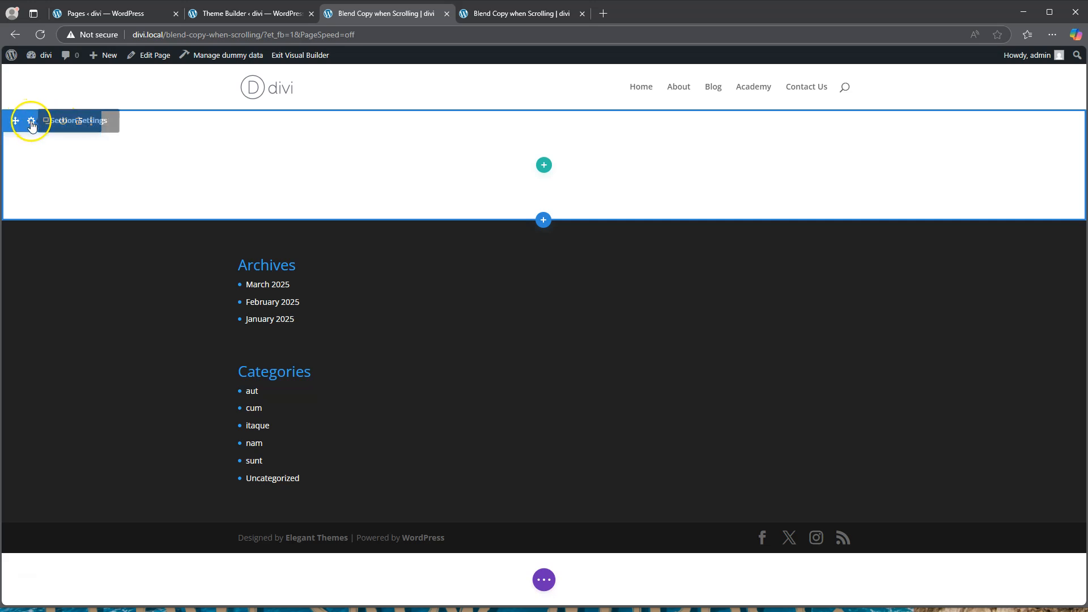
Set the empty section's height to 50vh and save its settings
click(31, 123)
click(809, 209)
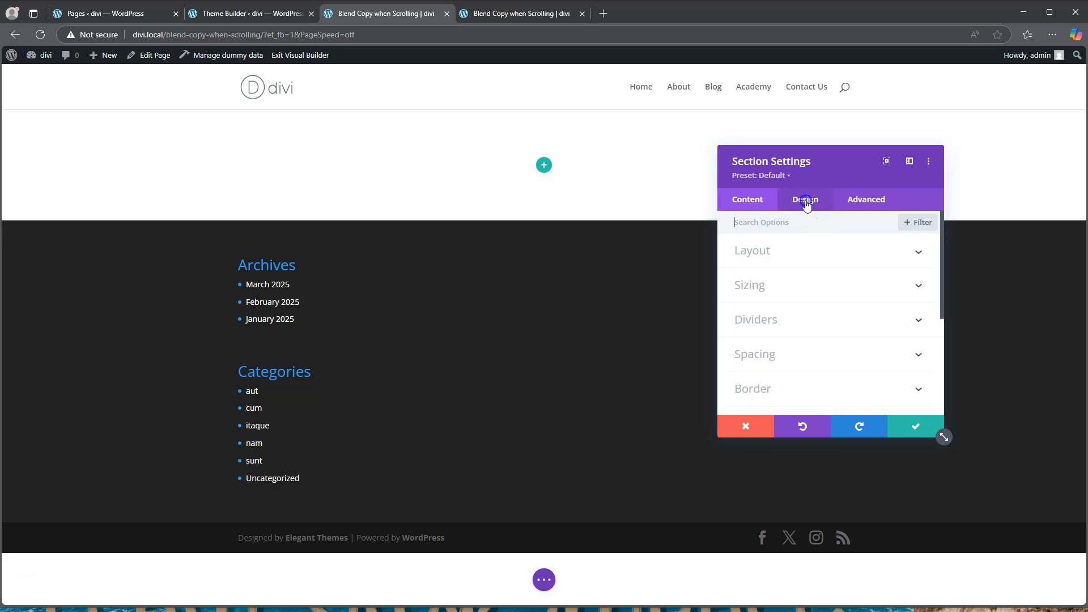
click(803, 297)
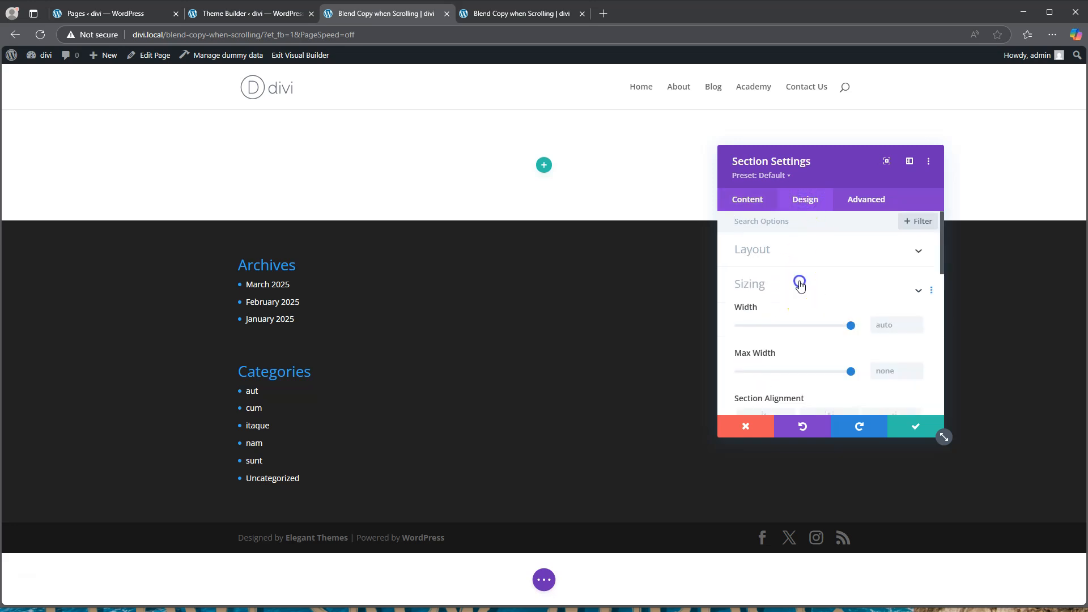
scroll(880, 344, down, 1)
click(891, 395)
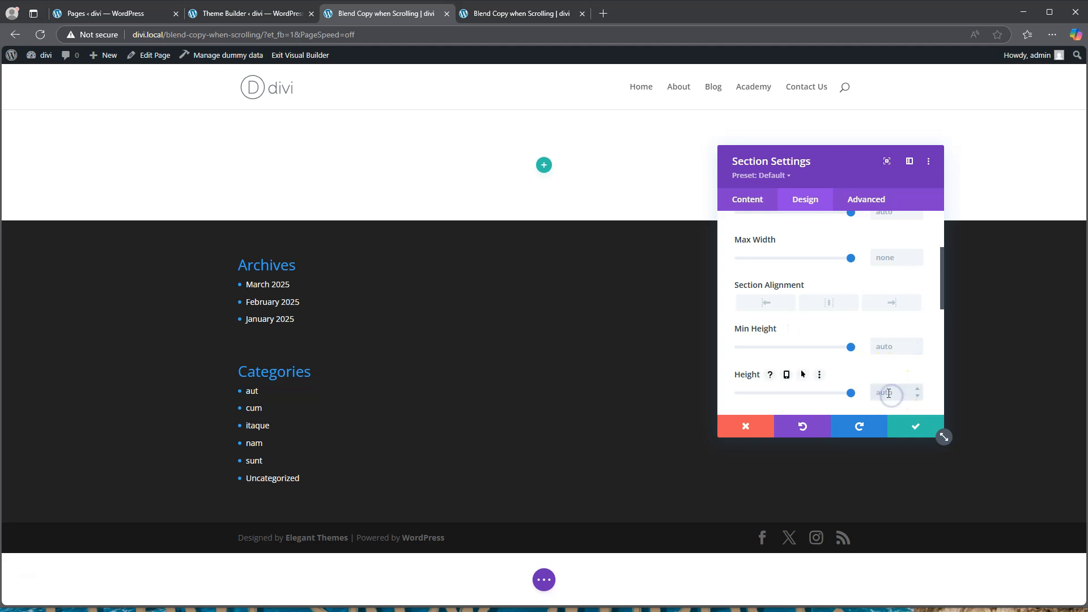
text(50)
text(pxvh)
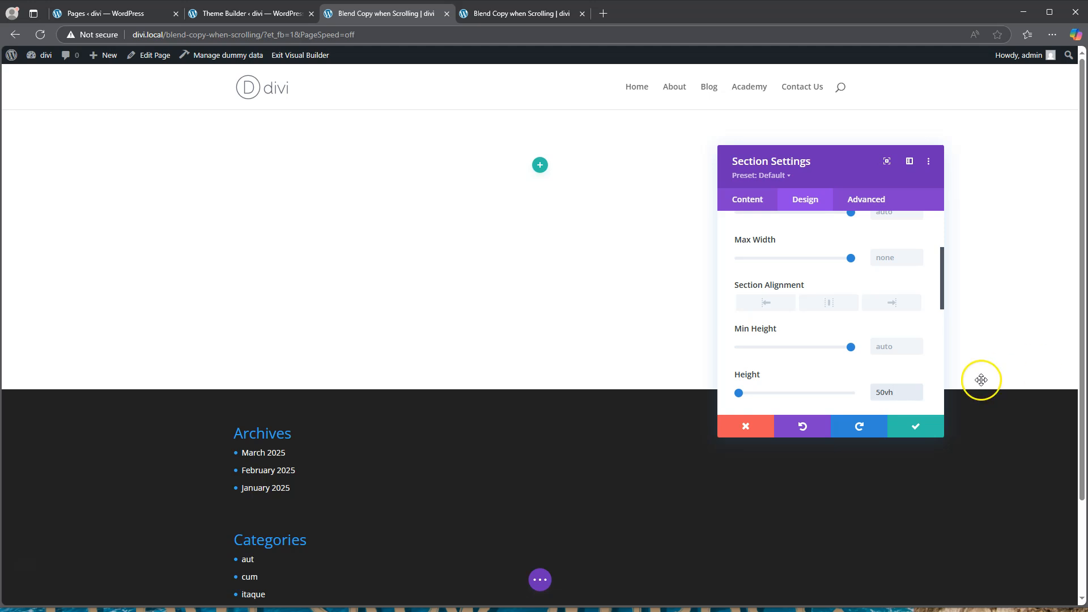
click(909, 425)
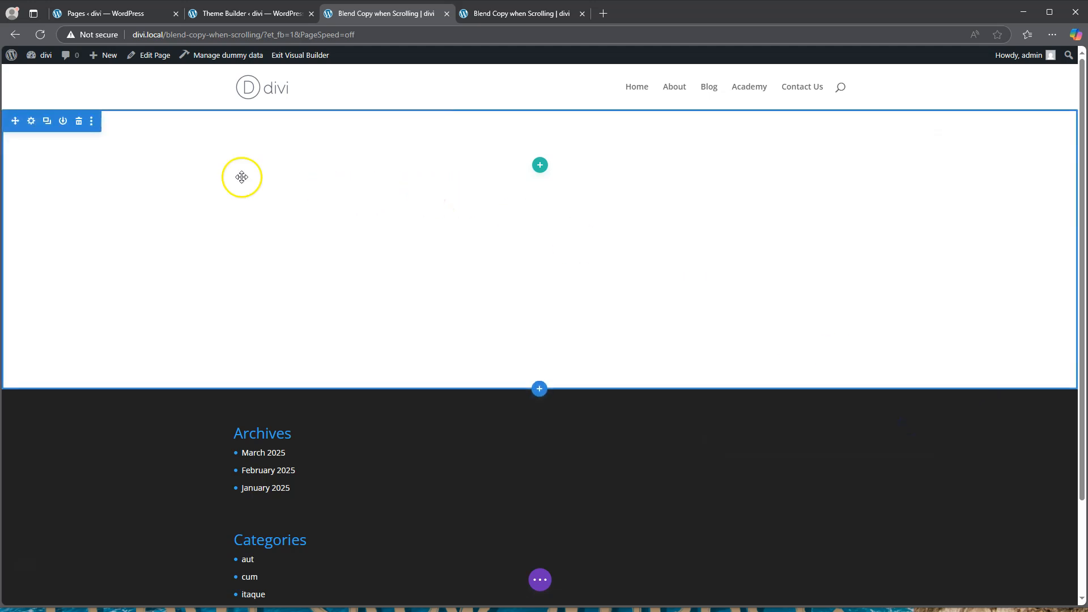
Duplicate the 50vh section and insert a new section between the two copies, leaving it without a row
click(47, 121)
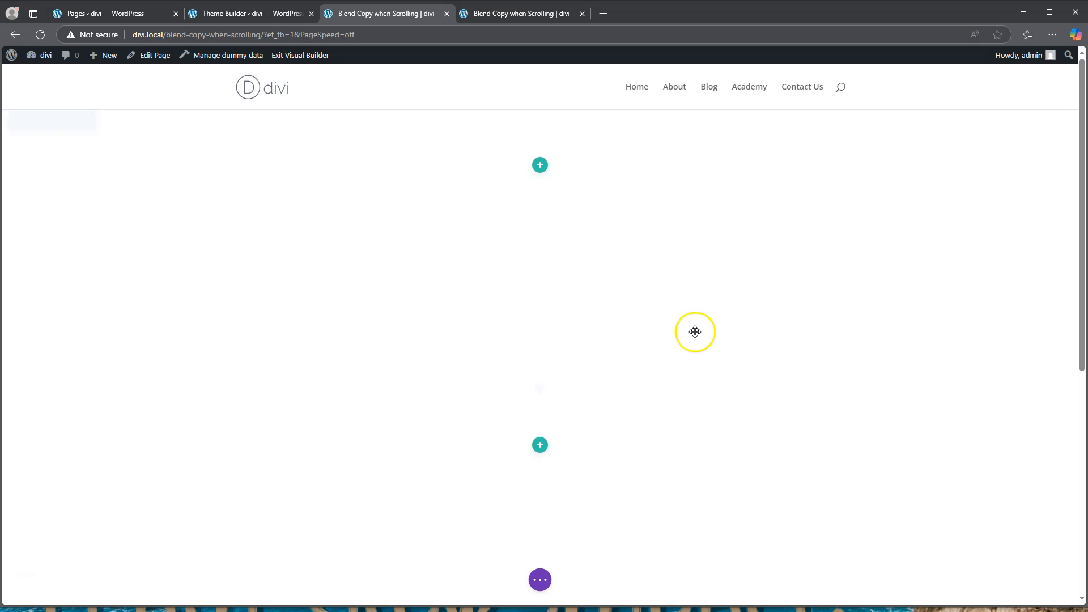
click(541, 388)
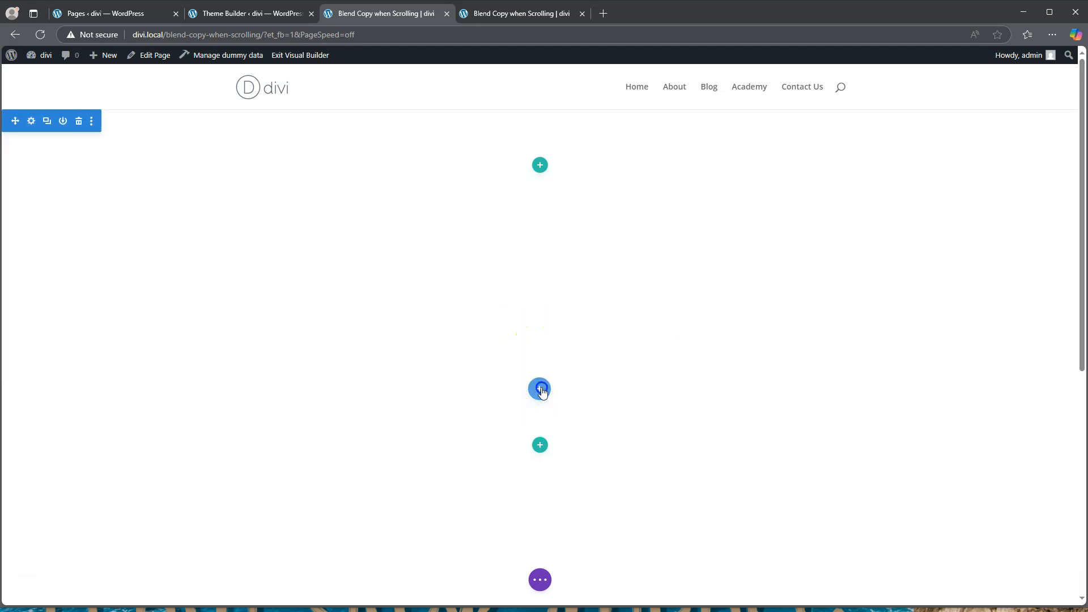
click(470, 330)
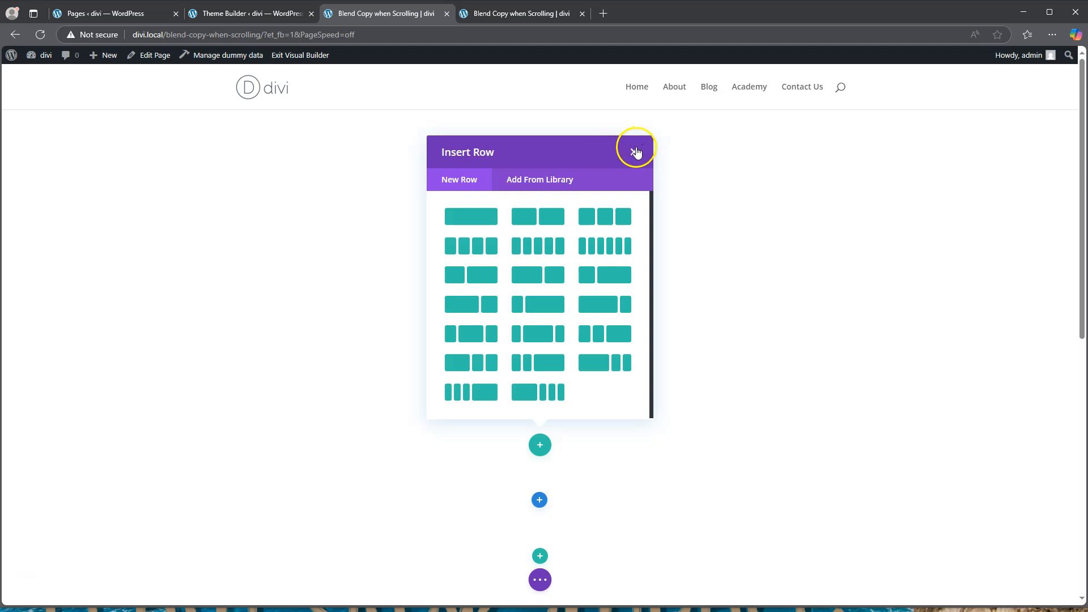
click(633, 153)
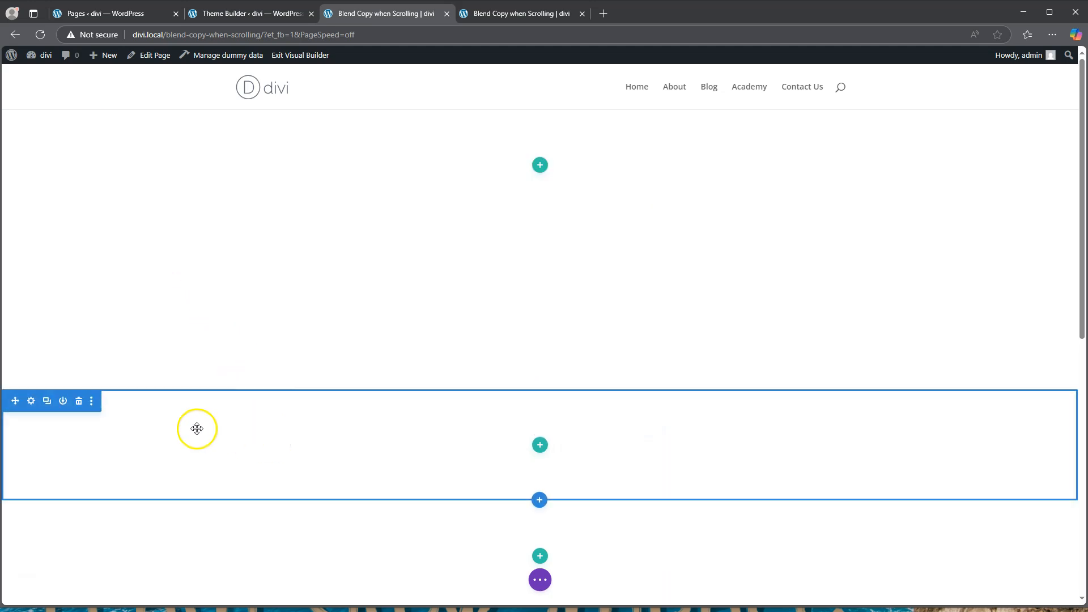
Give the middle section a white background color
click(31, 401)
scroll(220, 414, down, 2)
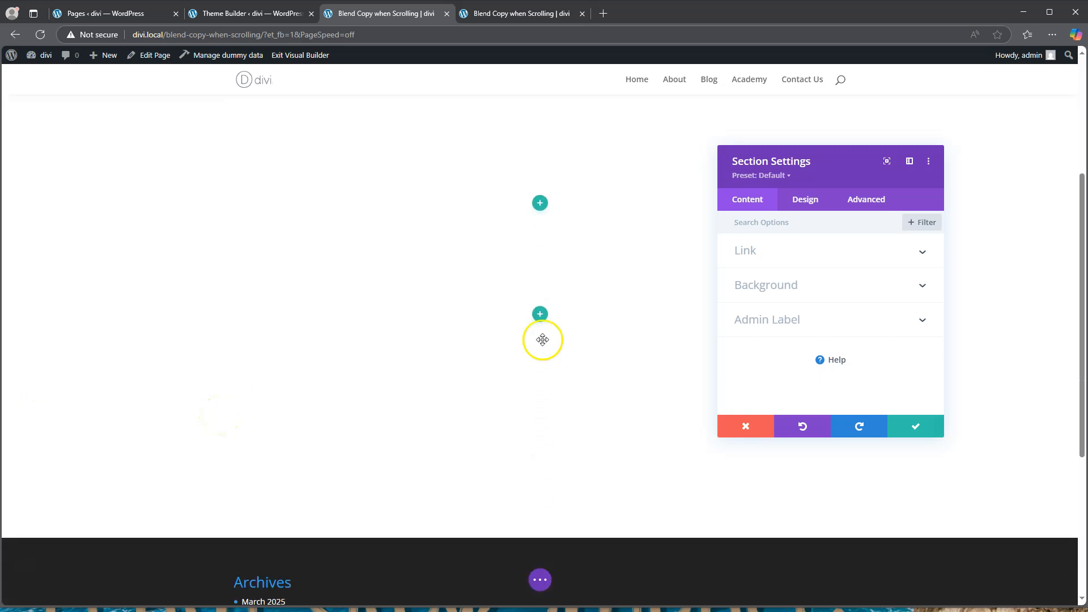
click(797, 284)
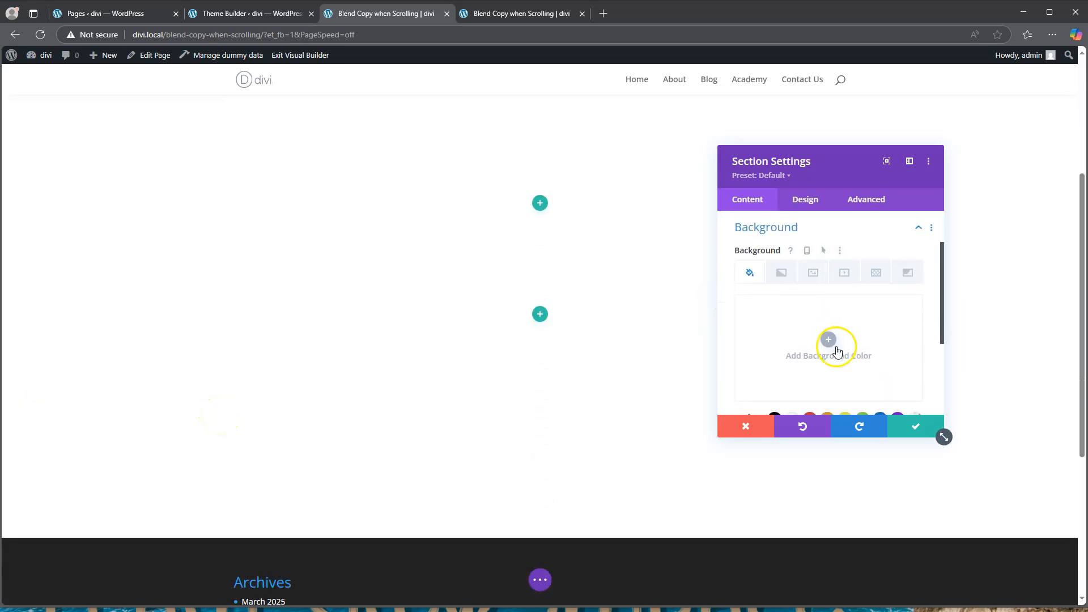
scroll(827, 357, down, 1)
click(792, 364)
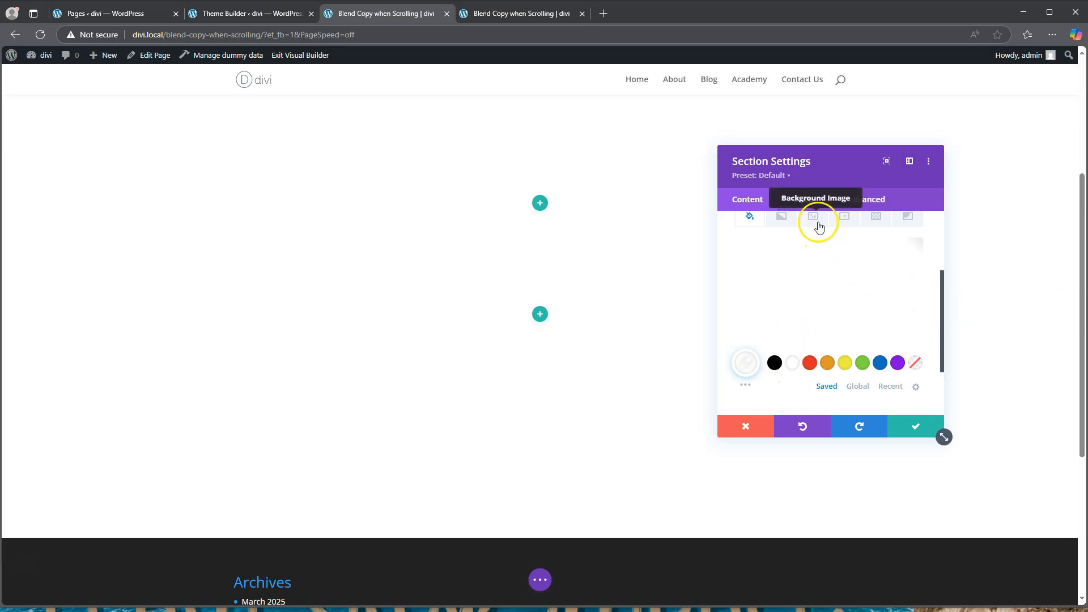
Set the middle section's top and bottom padding to a linked 10vh and save its settings
click(810, 202)
click(782, 354)
click(747, 329)
text(10vh)
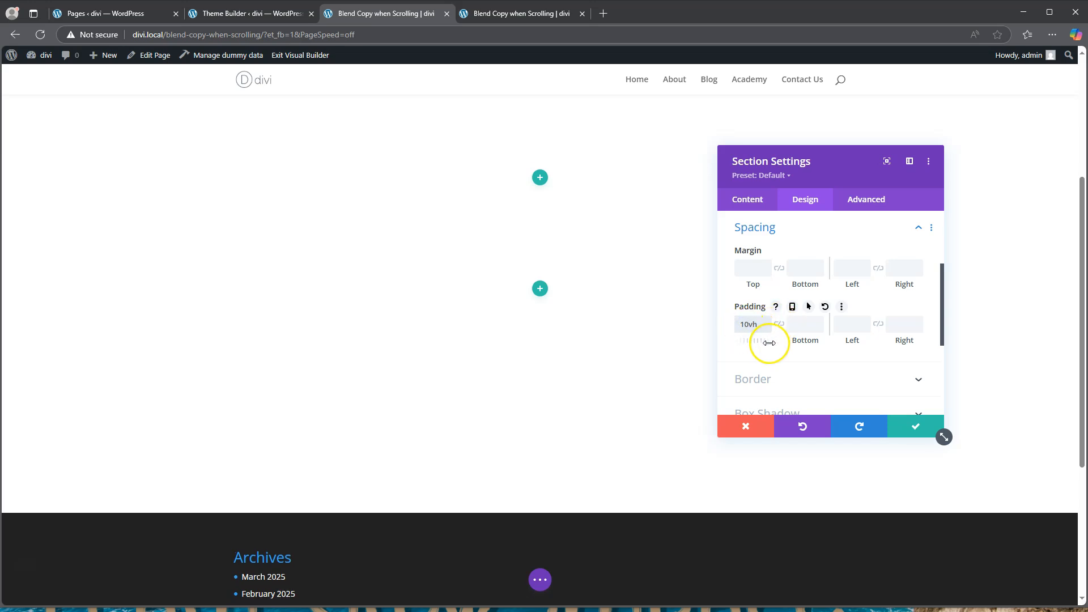
click(780, 324)
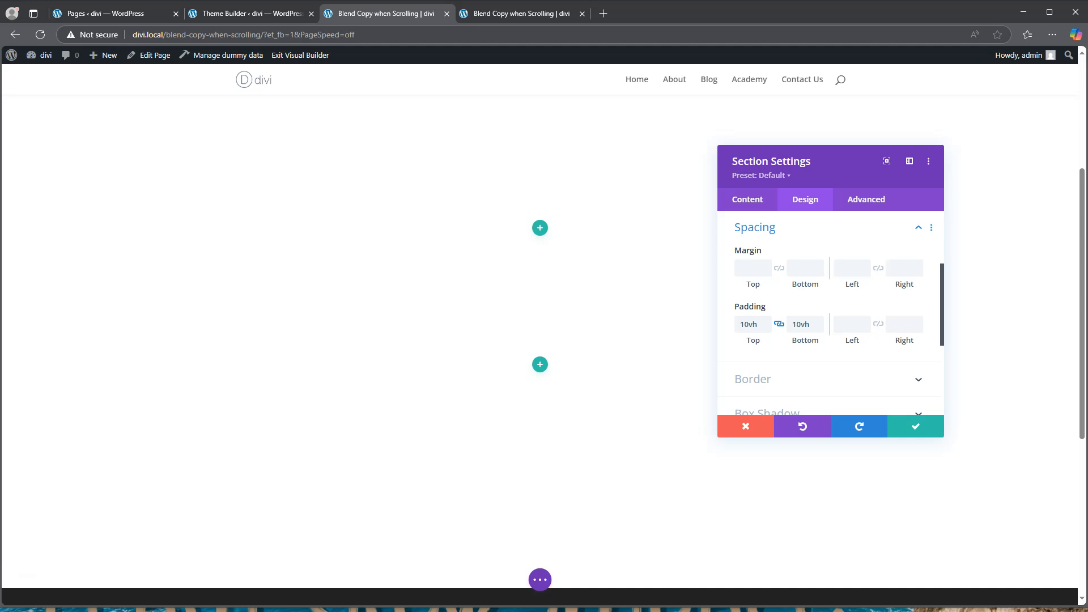
click(924, 428)
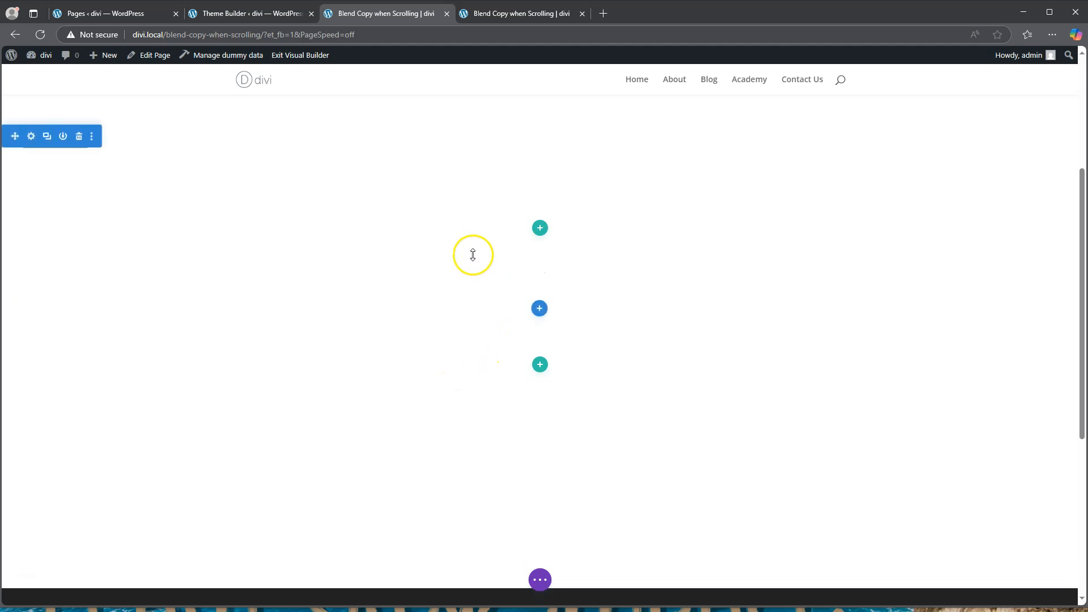
Insert a single-column row into the middle section, leaving it without a module
click(540, 228)
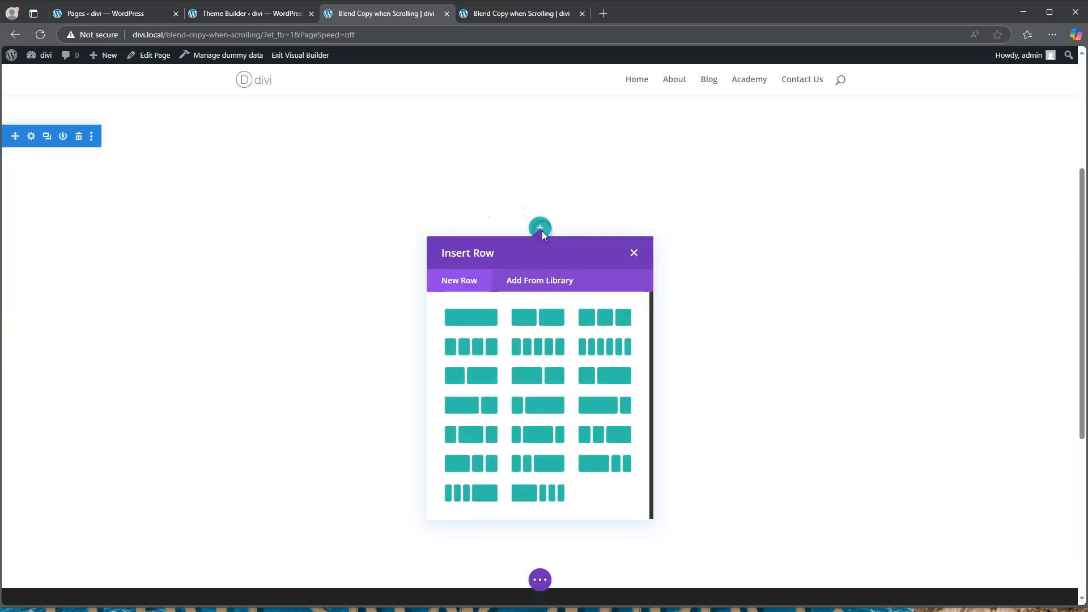
click(473, 319)
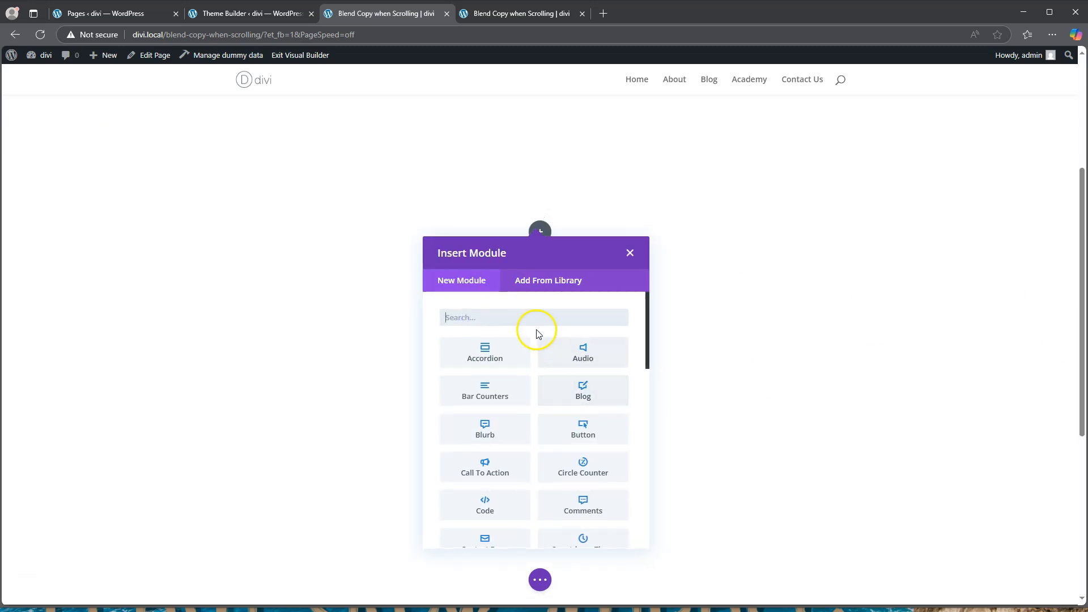
click(629, 253)
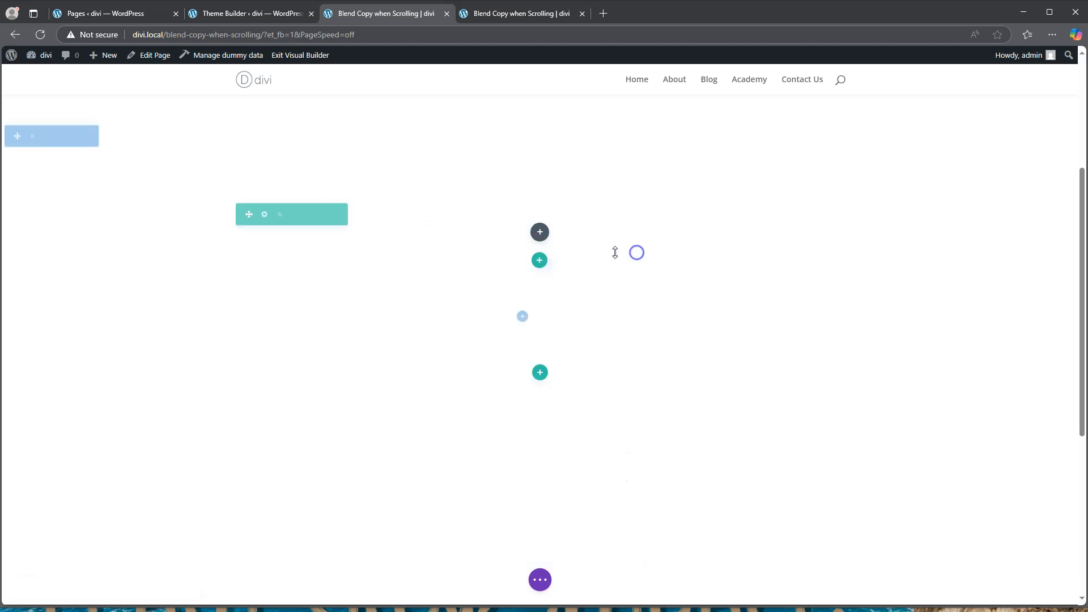
Set the new row's width and max width to 100% and save its settings
click(264, 214)
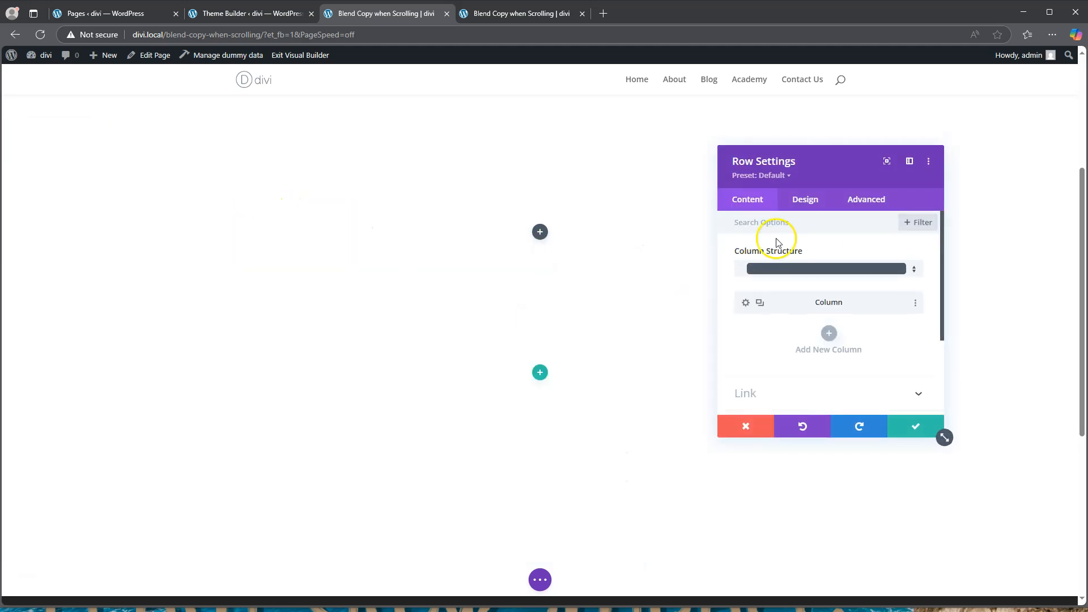
click(805, 199)
click(798, 259)
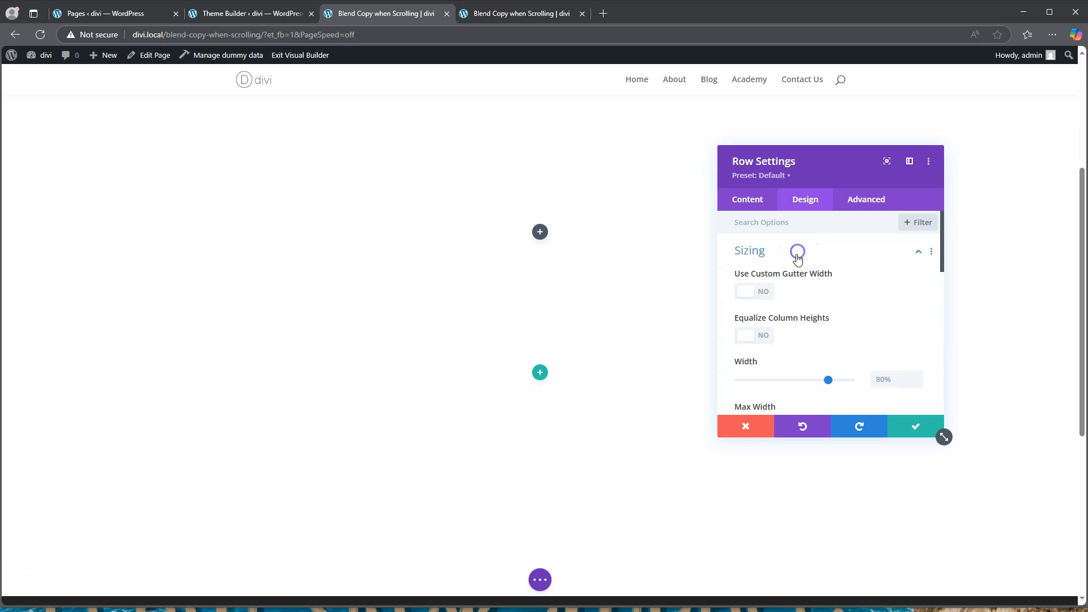
drag(828, 380, 877, 380)
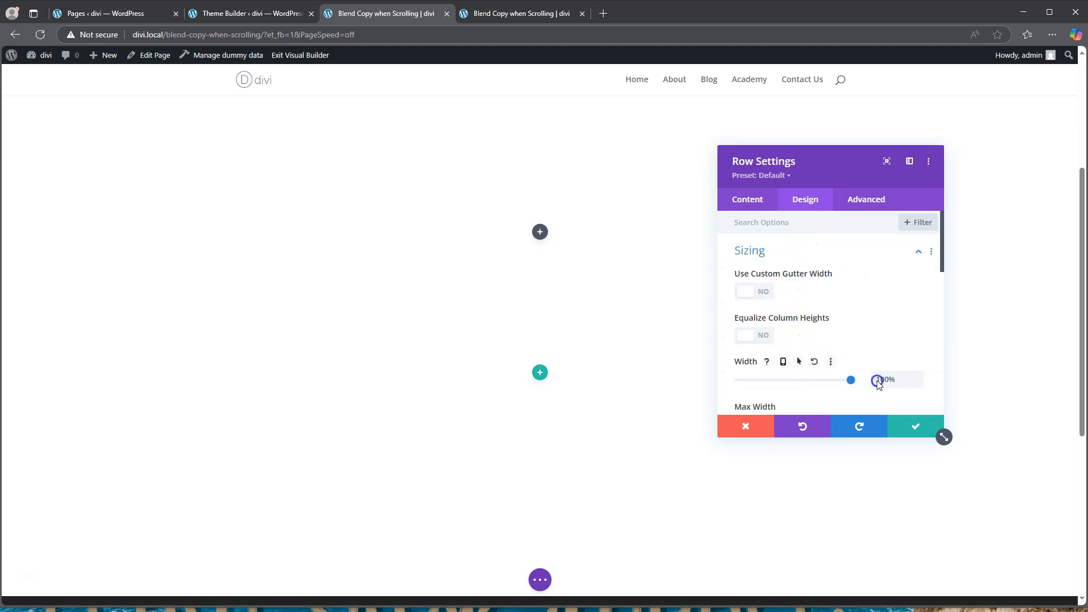
scroll(881, 352, down, 2)
click(883, 311)
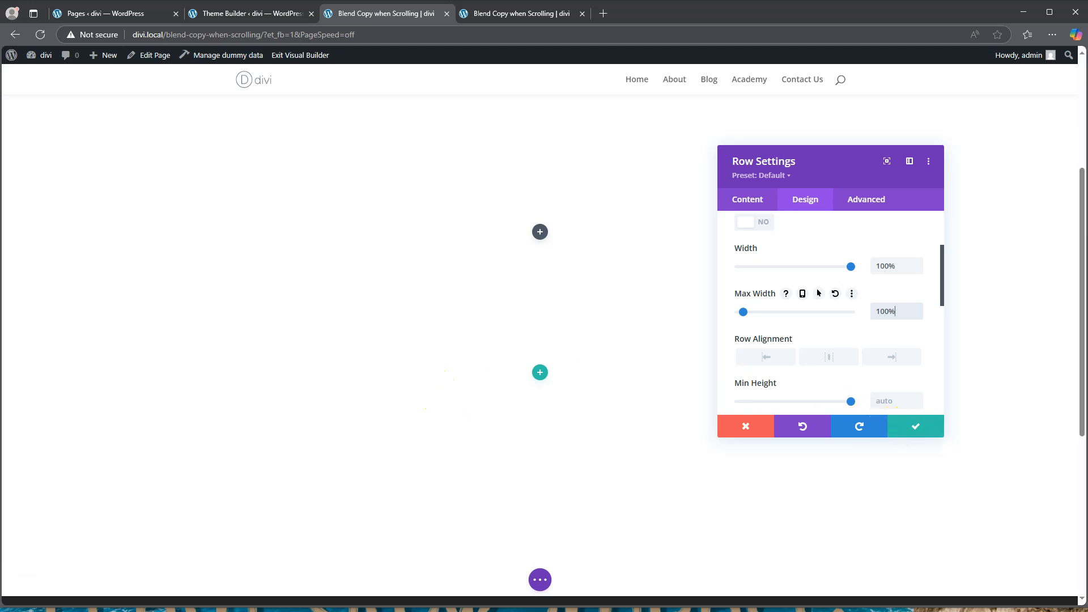
click(935, 431)
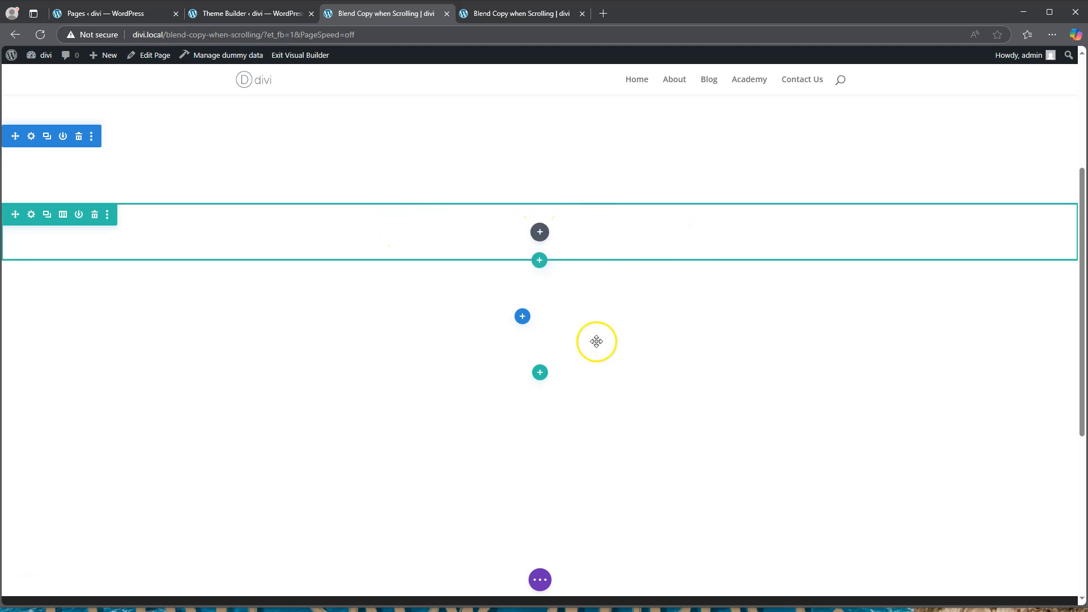
Insert a Text module into the empty full-width row and replace its placeholder content with "Swapped Text"
scroll(596, 341, up, 1)
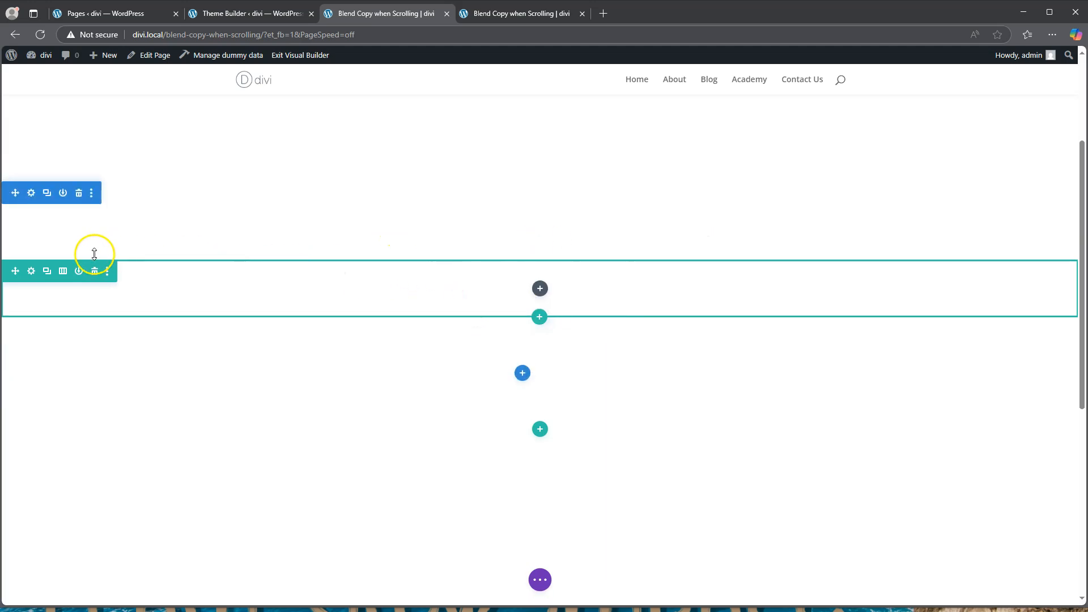
click(539, 289)
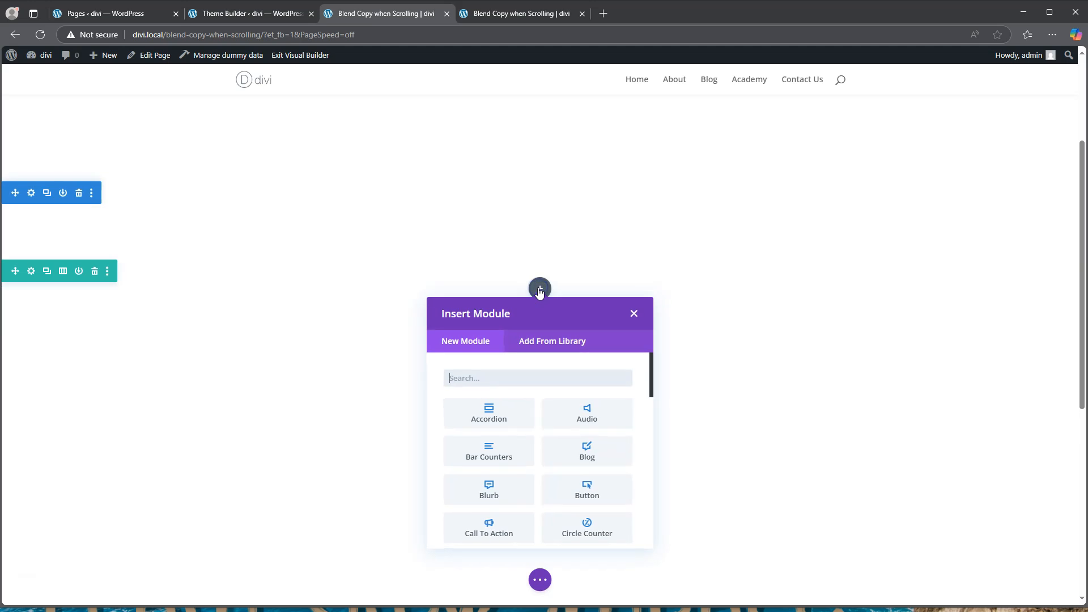
scroll(533, 376, down, 5)
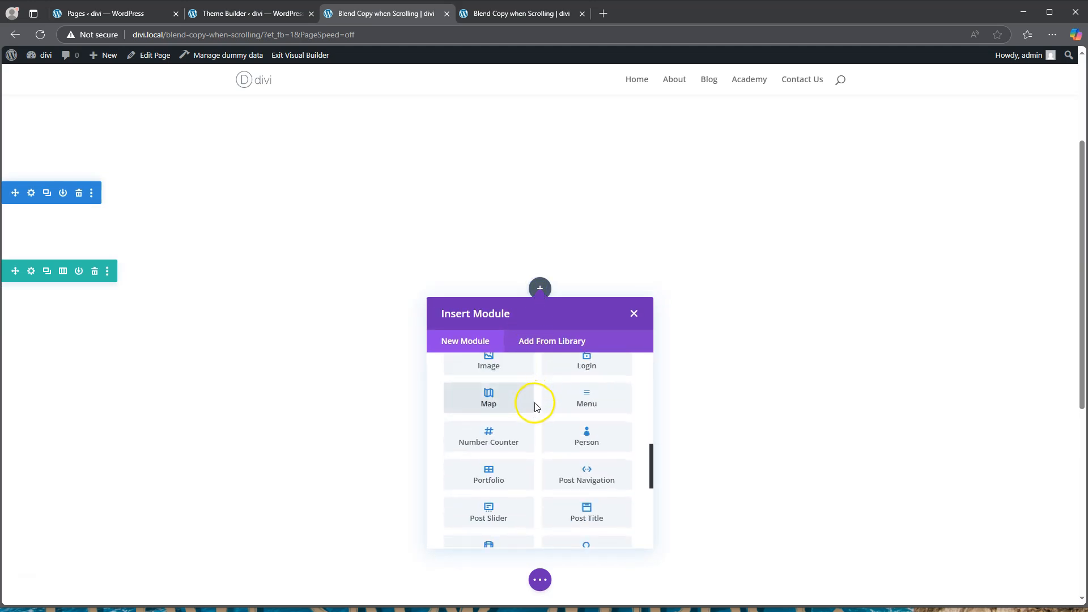
scroll(535, 406, down, 5)
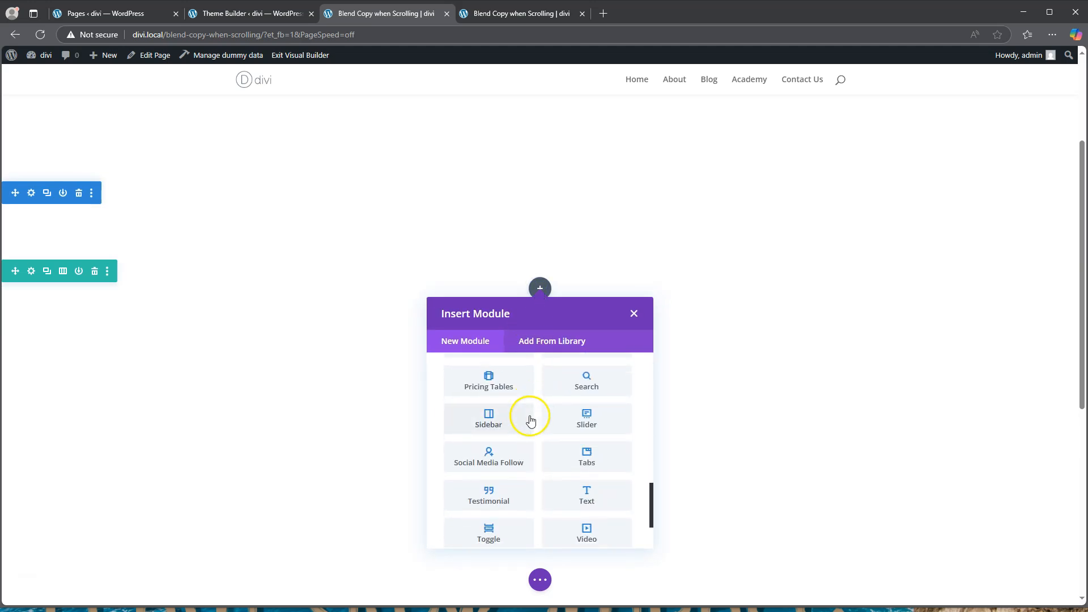
click(589, 499)
scroll(829, 318, down, 2)
drag(880, 363, 713, 289)
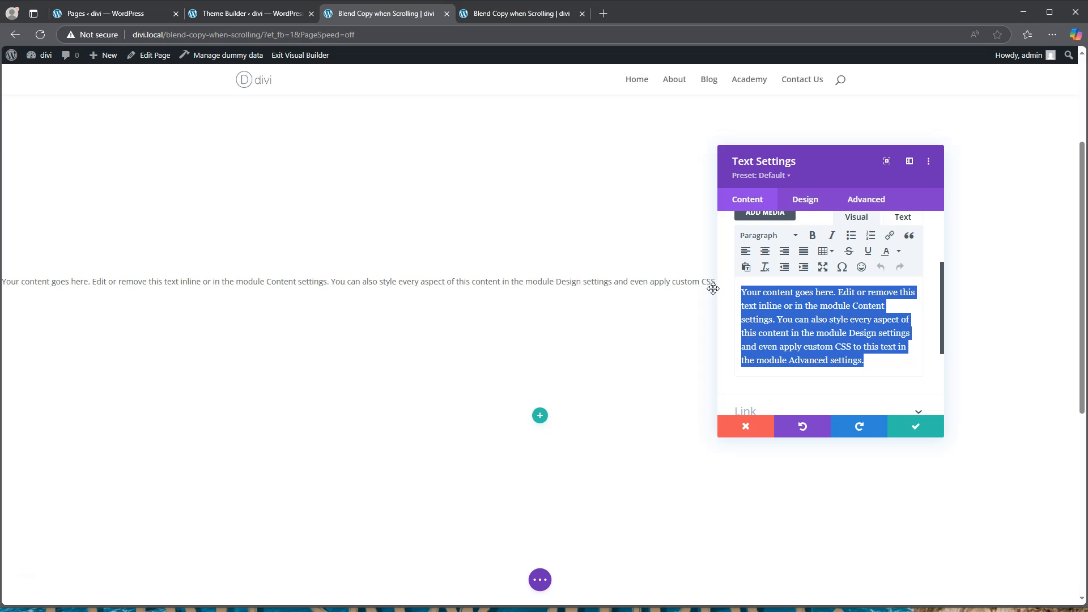
text(Swapped Text)
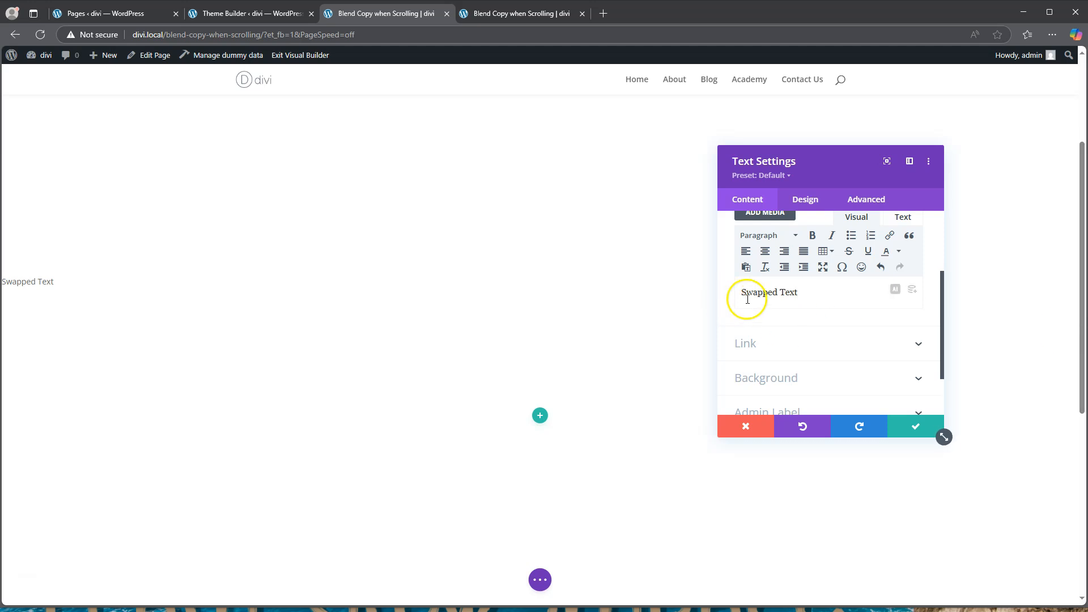
Style the module's text with the Alata font in bold weight and uppercase
click(805, 203)
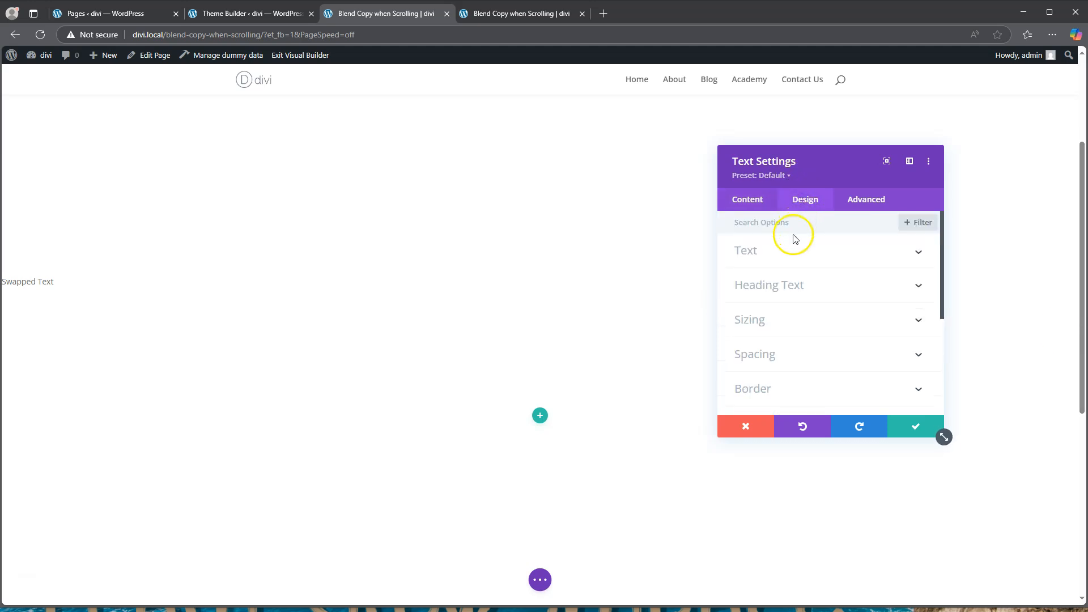
click(785, 252)
scroll(787, 272, down, 1)
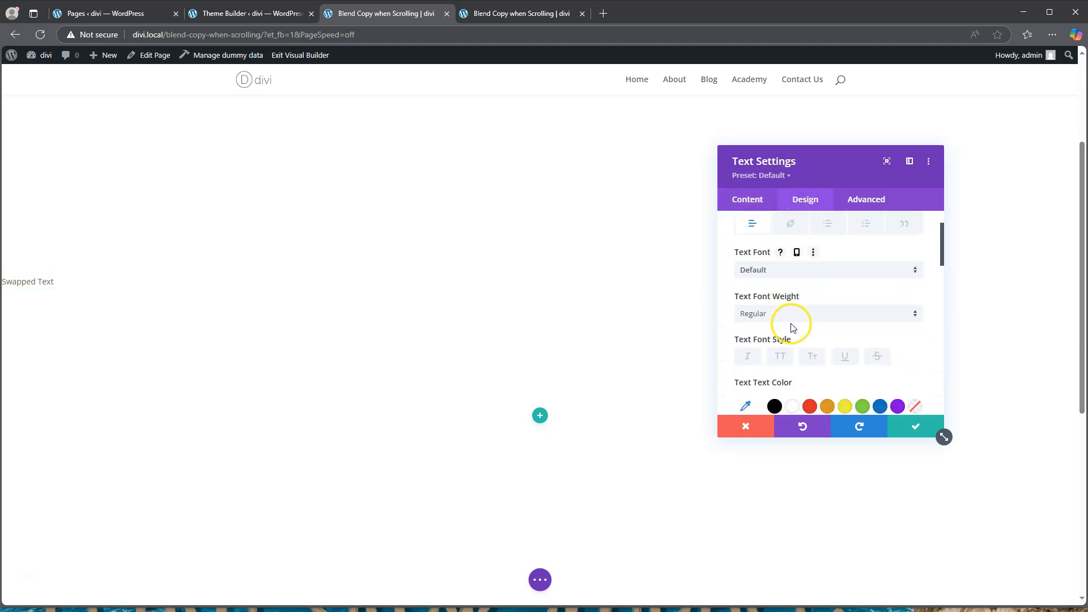
click(789, 271)
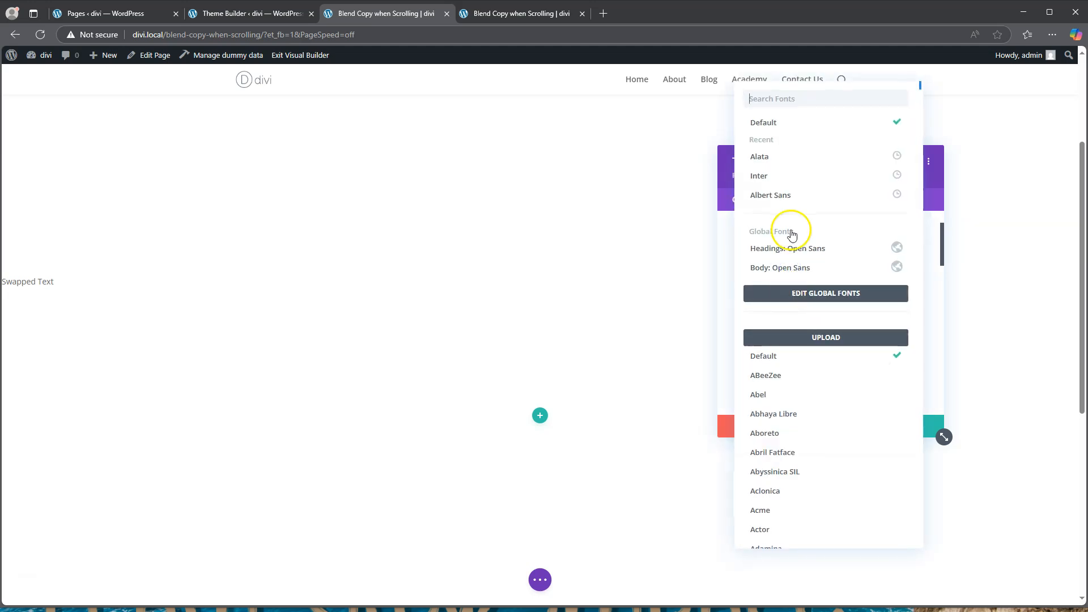
click(785, 158)
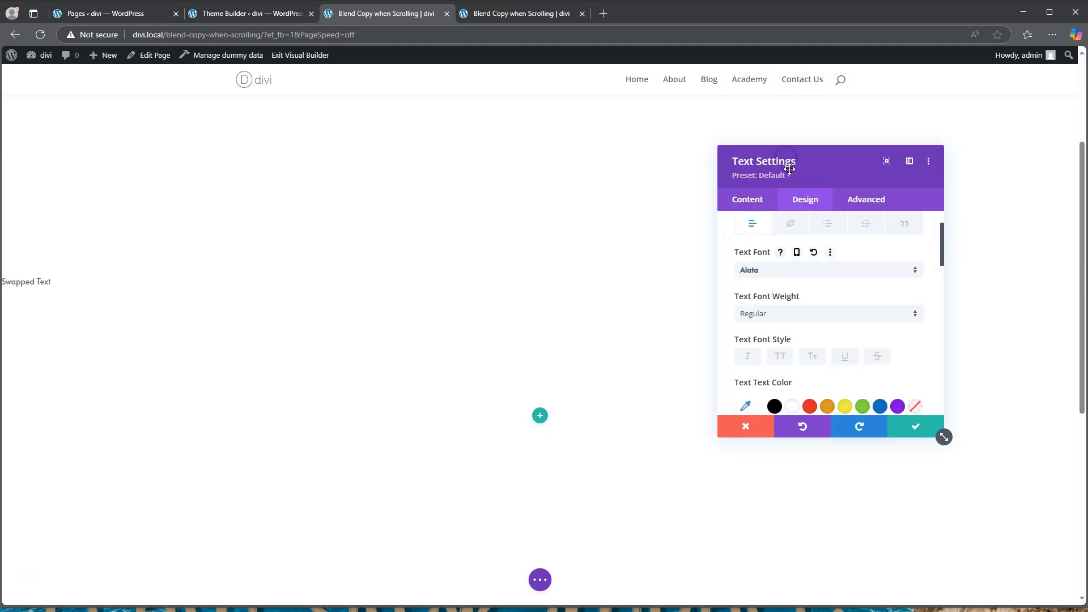
click(802, 318)
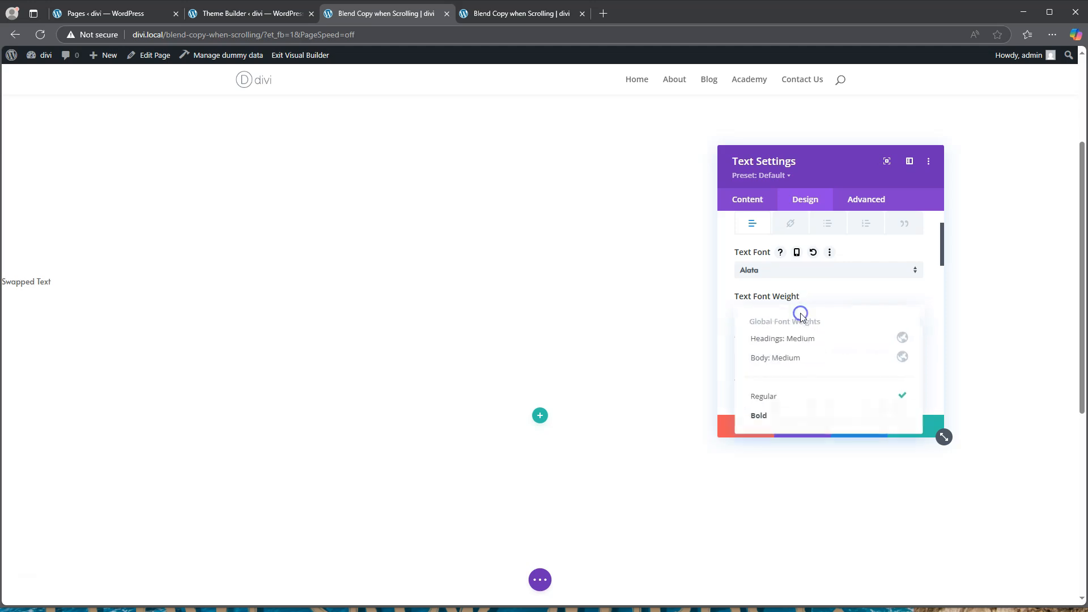
click(790, 416)
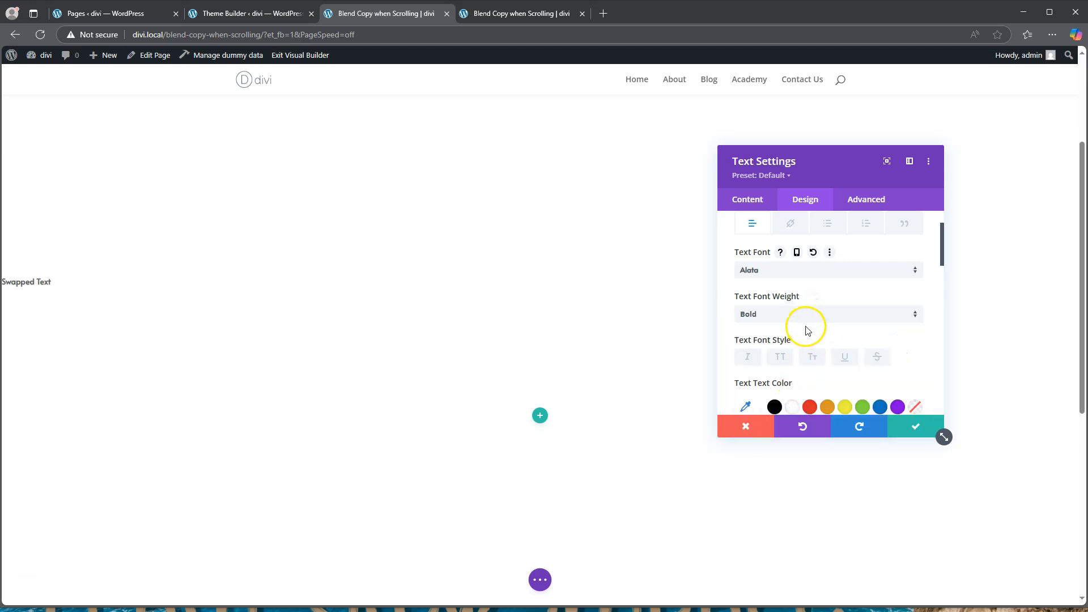
scroll(804, 319, down, 2)
click(781, 246)
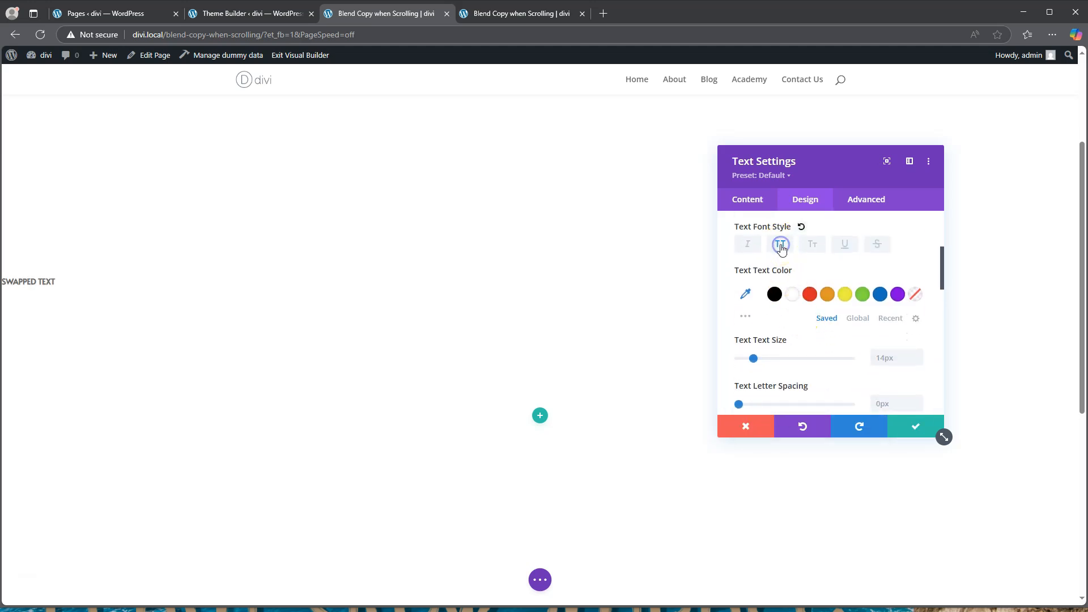
Color the "Swapped Text" green with reduced opacity, rgba(124,218,36,0.6)
click(791, 294)
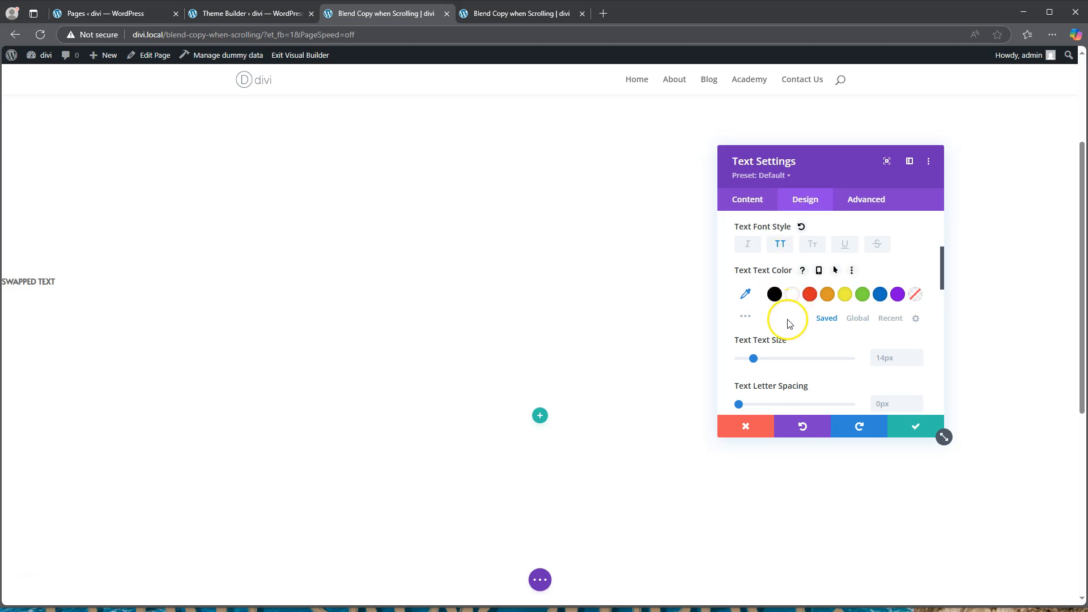
click(746, 292)
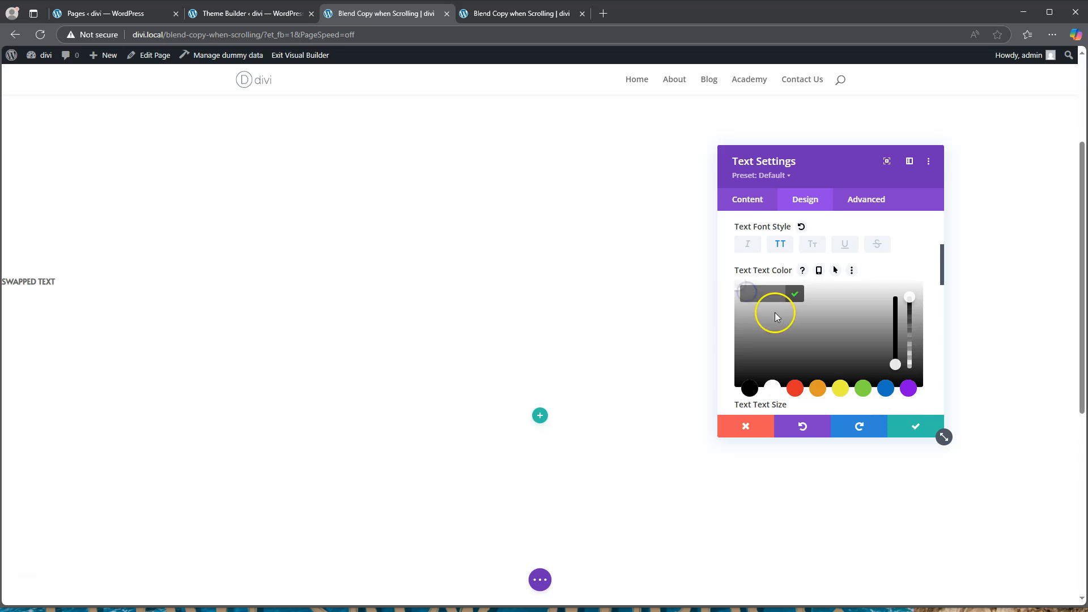
click(862, 388)
click(909, 306)
drag(910, 308, 908, 333)
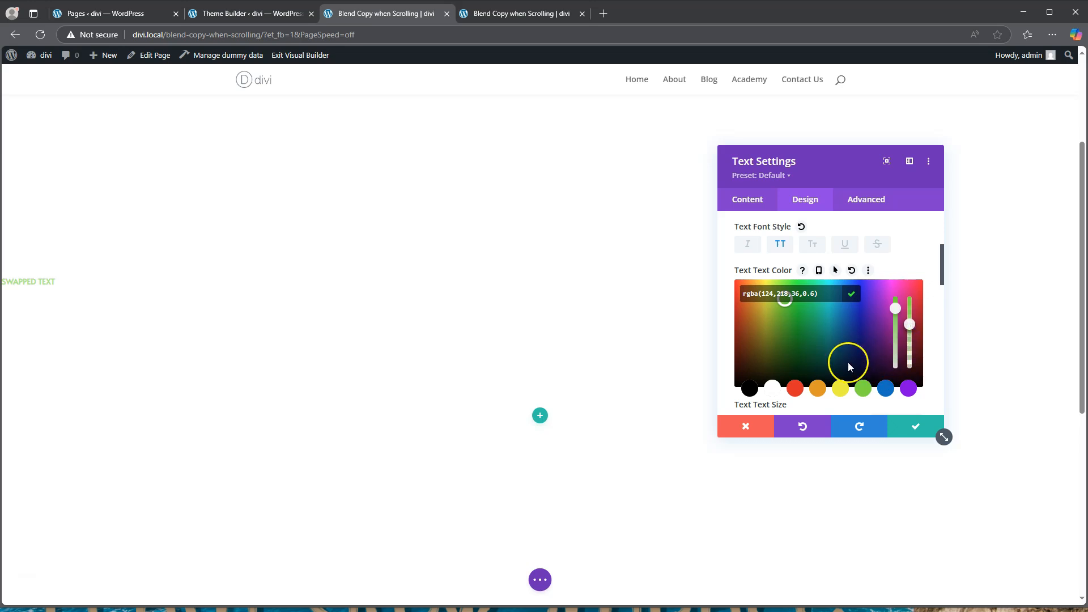
Set the text size to 11vw and the text line height to 1em
scroll(848, 362, down, 2)
scroll(890, 312, down, 1)
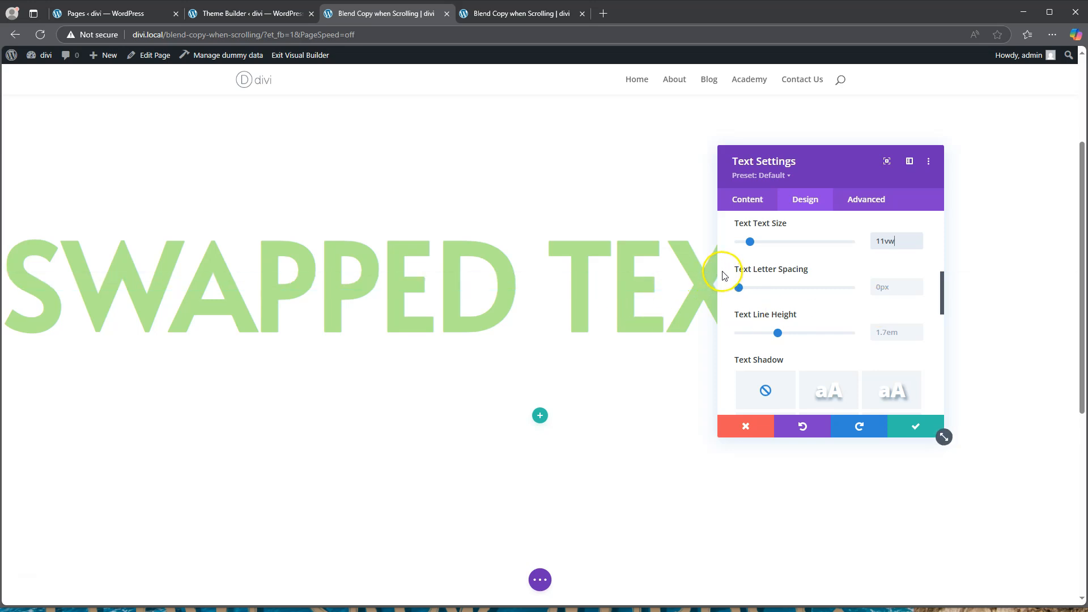
drag(778, 334, 734, 336)
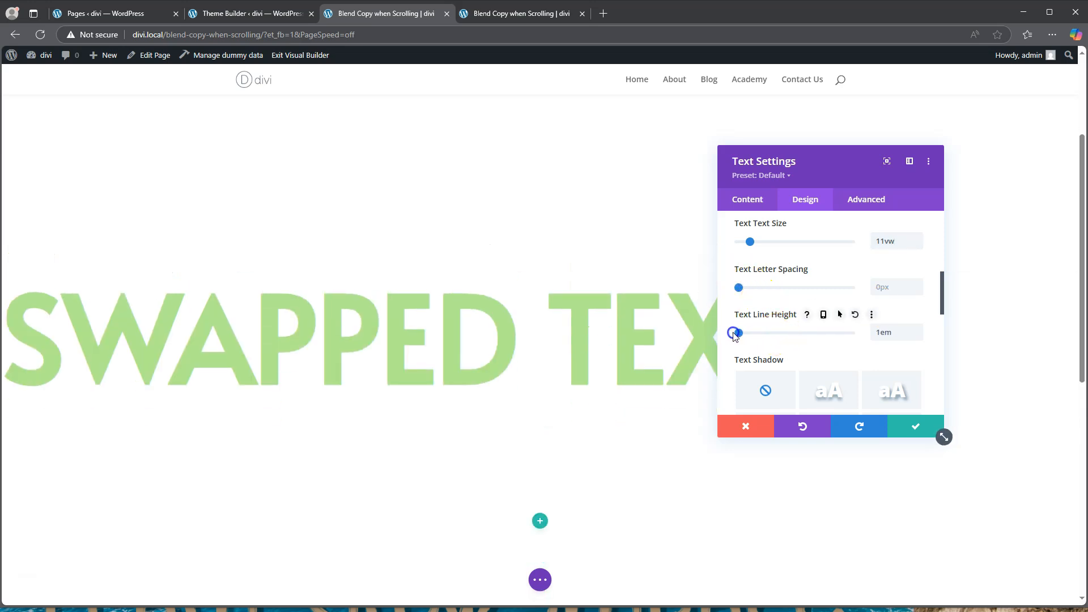
Center-align the "Swapped Text" and save the module's settings
scroll(787, 354, down, 2)
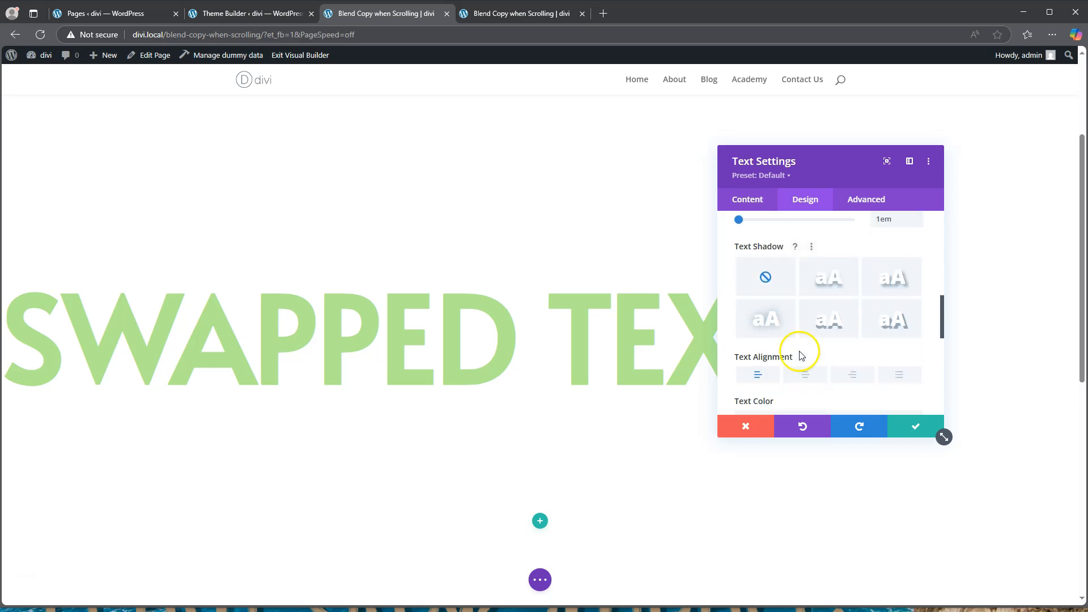
click(805, 373)
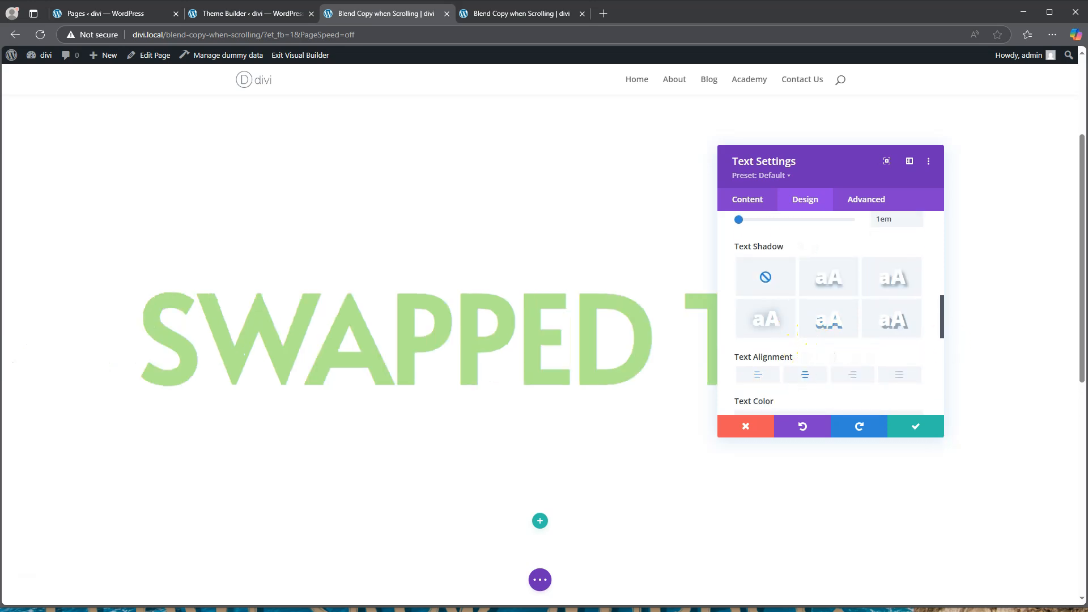
click(920, 425)
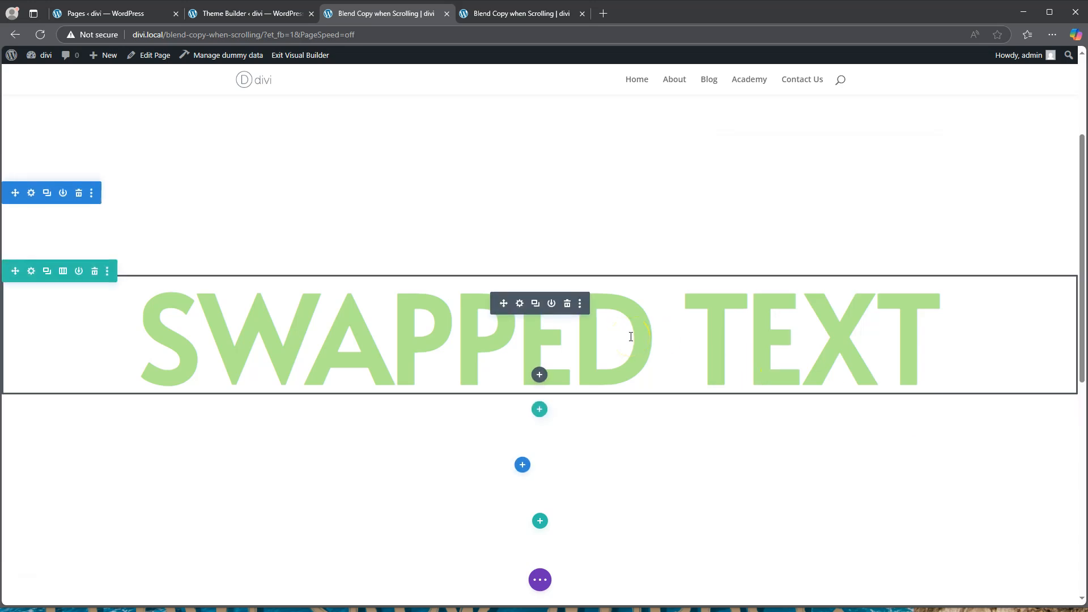
Insert a single-column row below the "Swapped Text" row, leaving it without a module
click(539, 409)
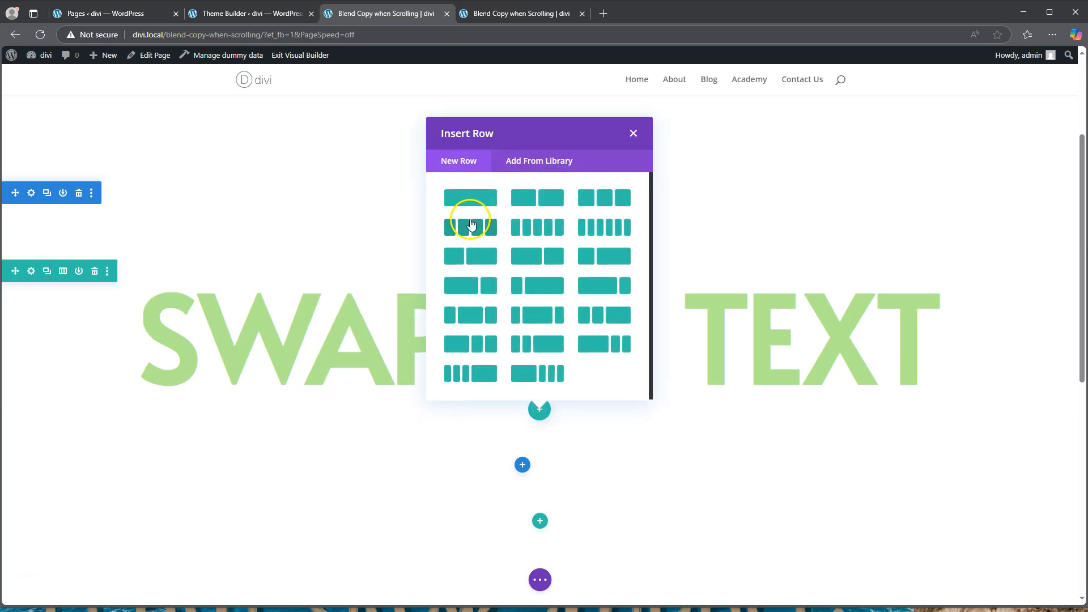
click(464, 197)
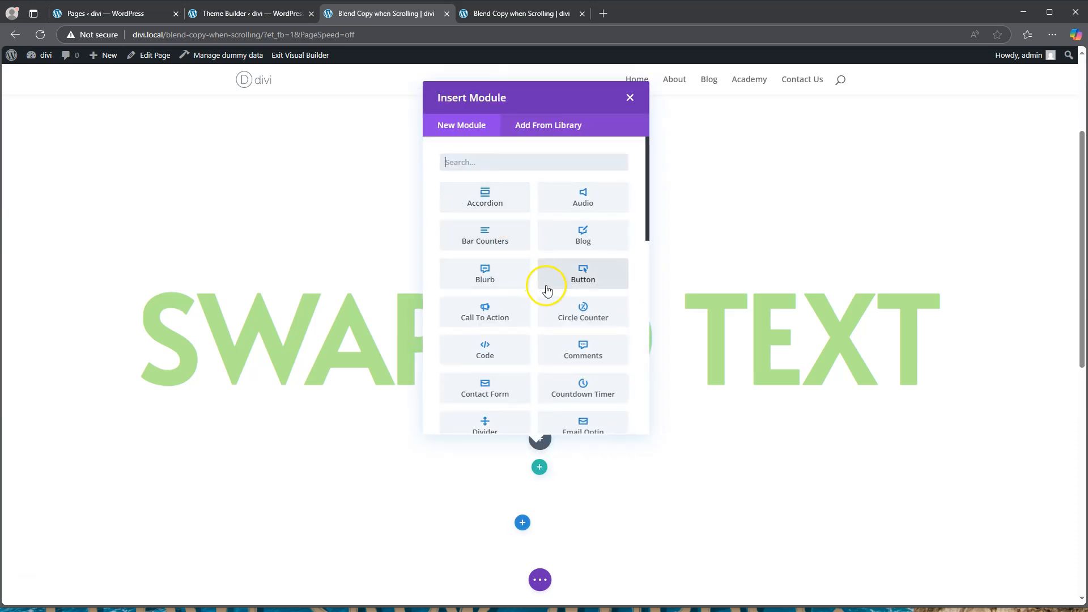
click(630, 97)
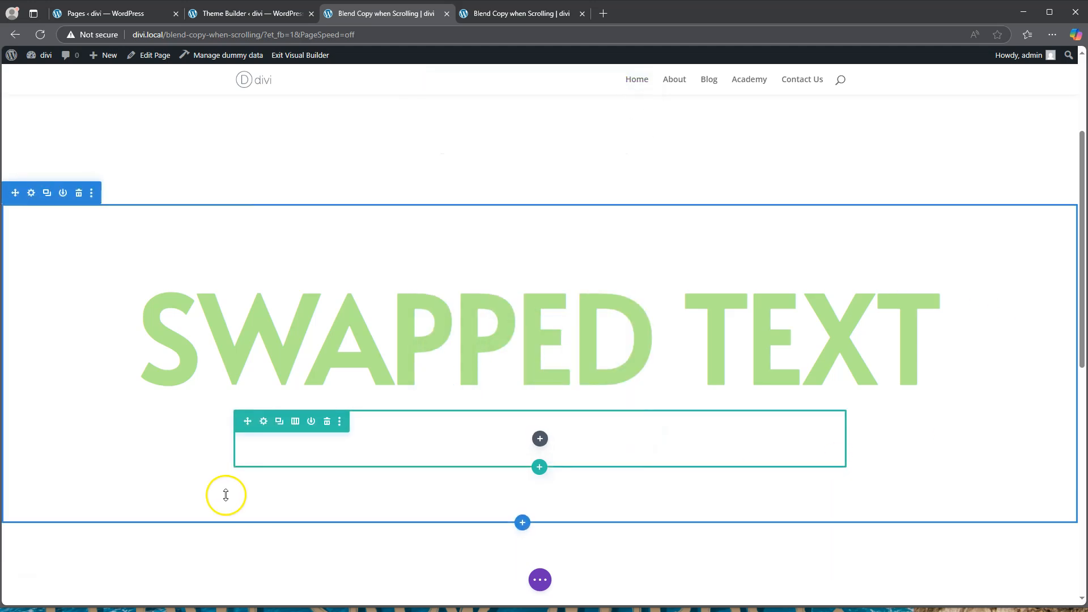
Enable a custom gutter width of 2 in the new row's sizing settings
click(263, 422)
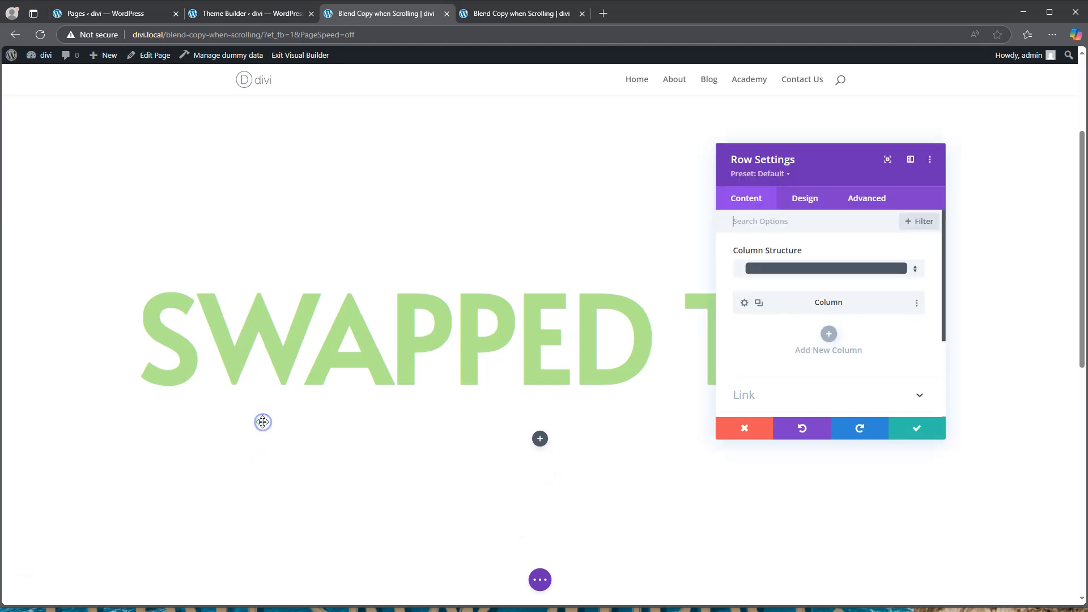
click(804, 201)
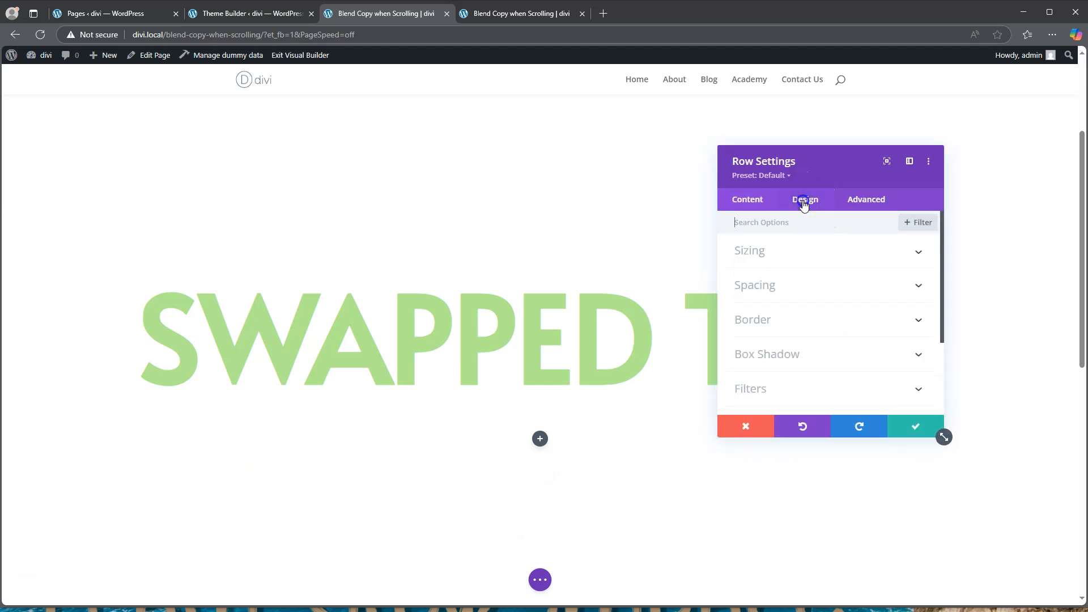
click(766, 252)
click(748, 292)
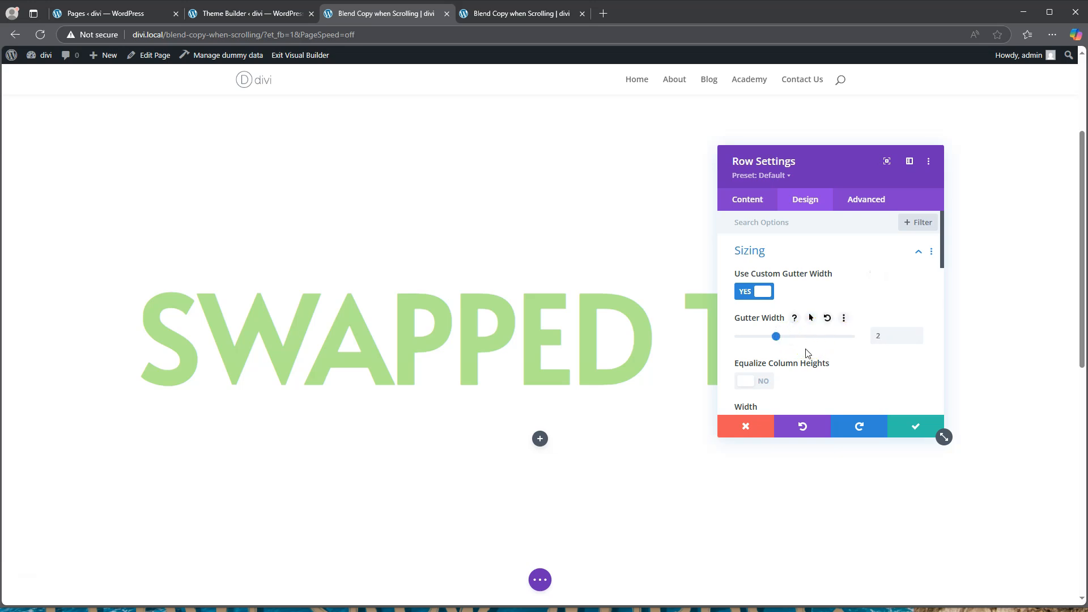
Set the new row's width to 90% with centered row alignment and save its settings
scroll(807, 353, down, 2)
mouse_move(829, 311)
mouse_down()
mouse_move(840, 304)
mouse_move(838, 316)
mouse_up()
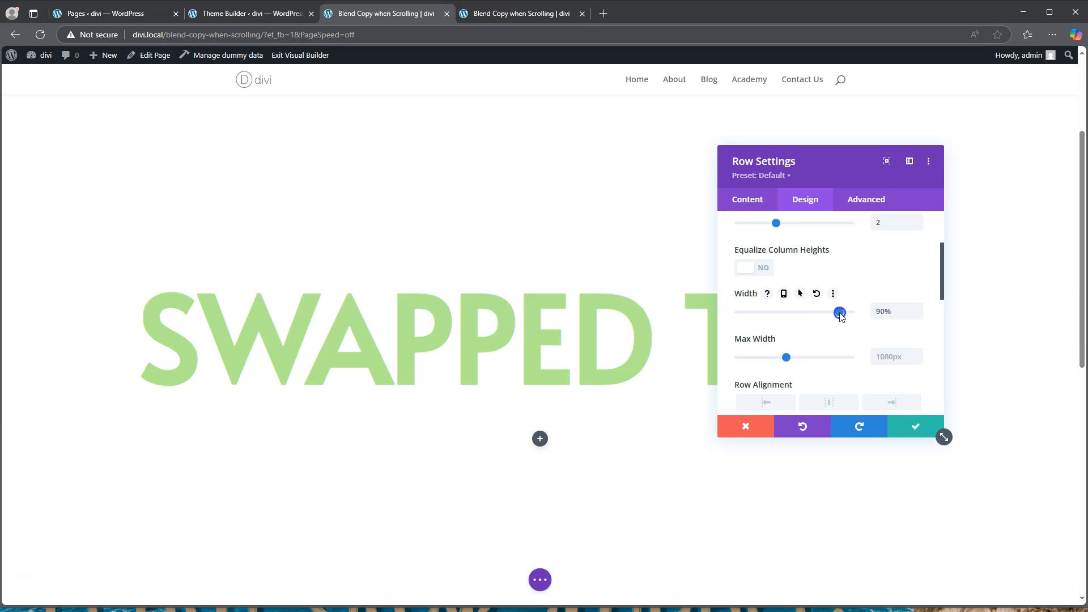
scroll(829, 337, down, 1)
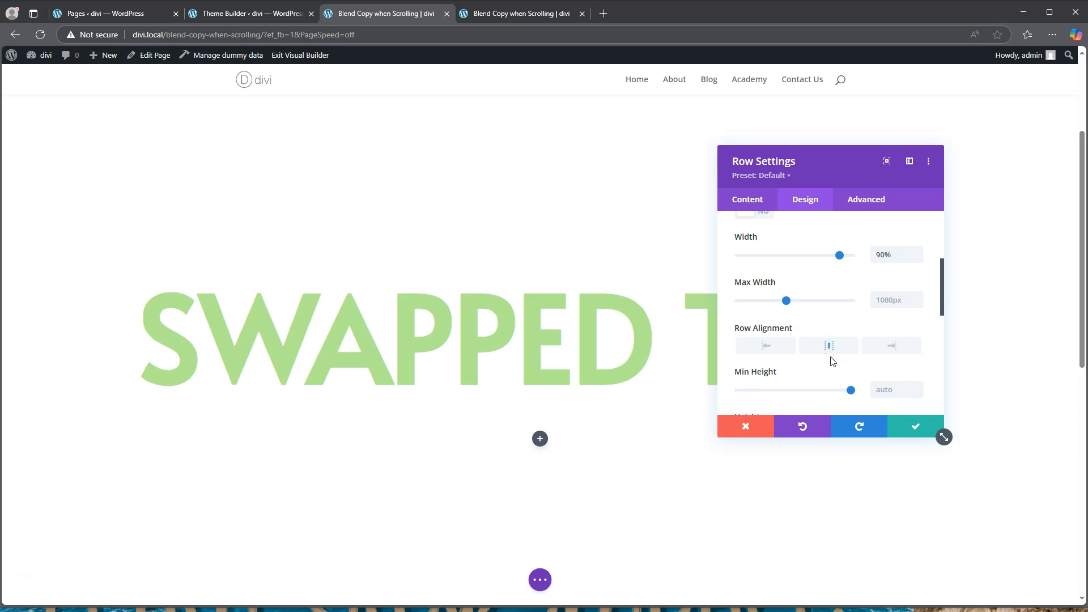
click(849, 344)
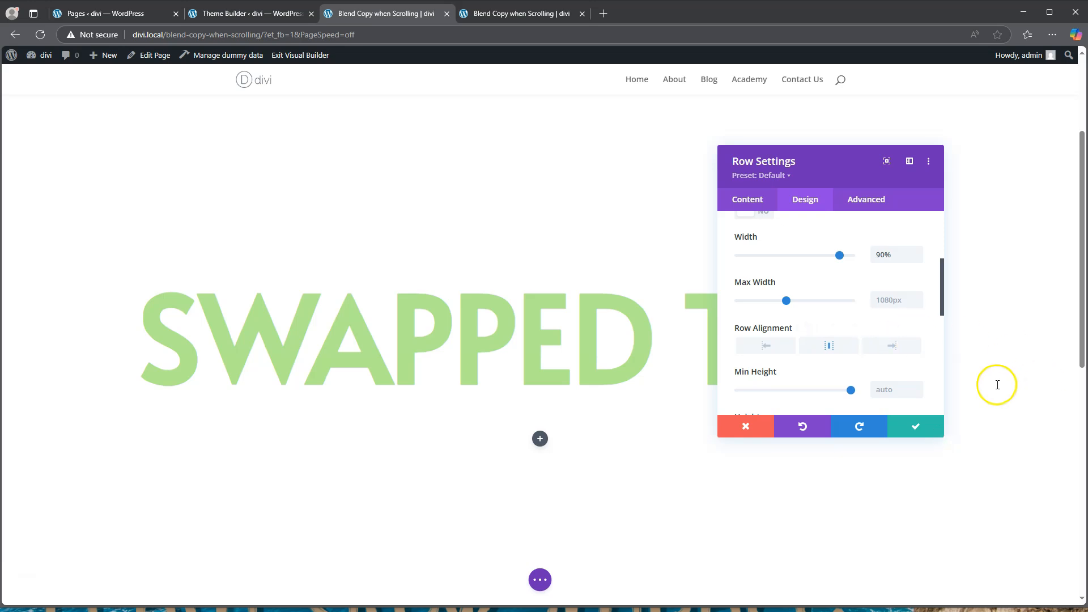
click(923, 430)
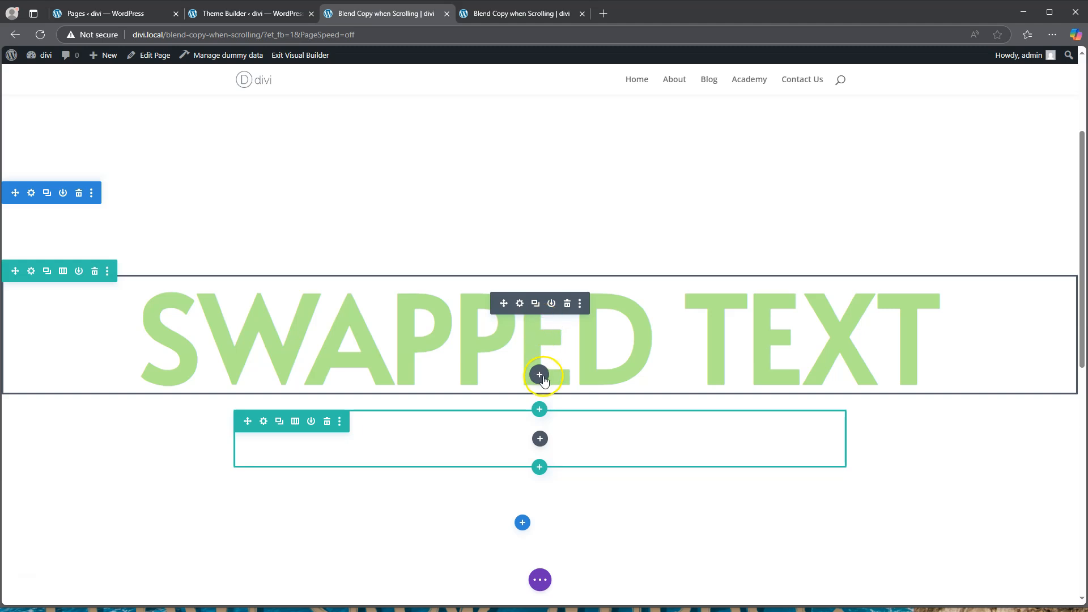
Insert an Image module into the new row below the "Swapped Text"
click(539, 438)
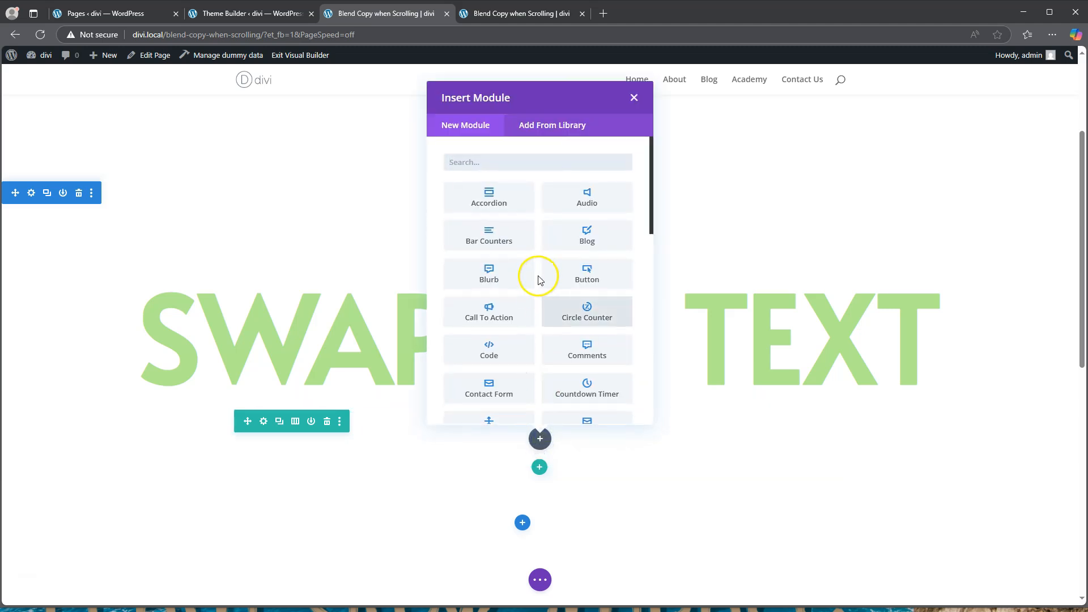
scroll(538, 279, down, 3)
click(488, 373)
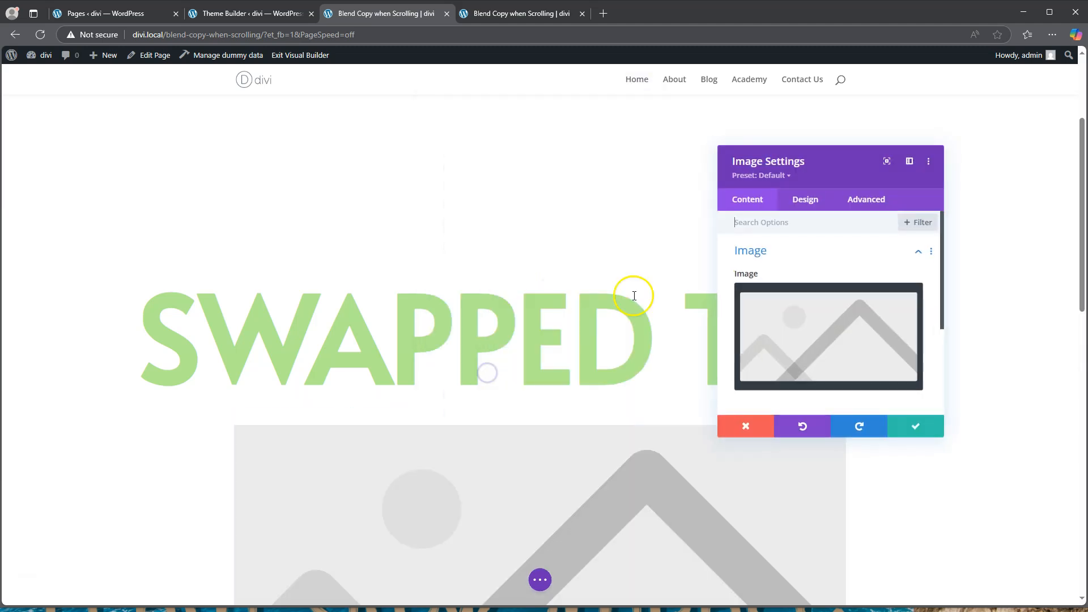
Replace the Image module's placeholder with saas-45.png from the media library
click(838, 333)
scroll(567, 301, down, 3)
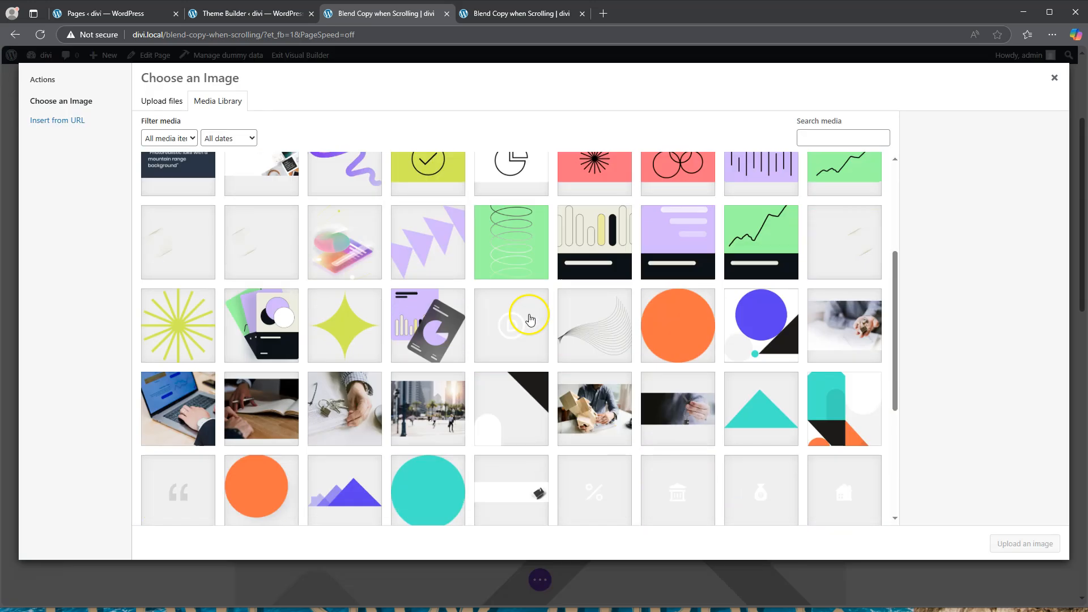
scroll(530, 320, down, 4)
click(512, 510)
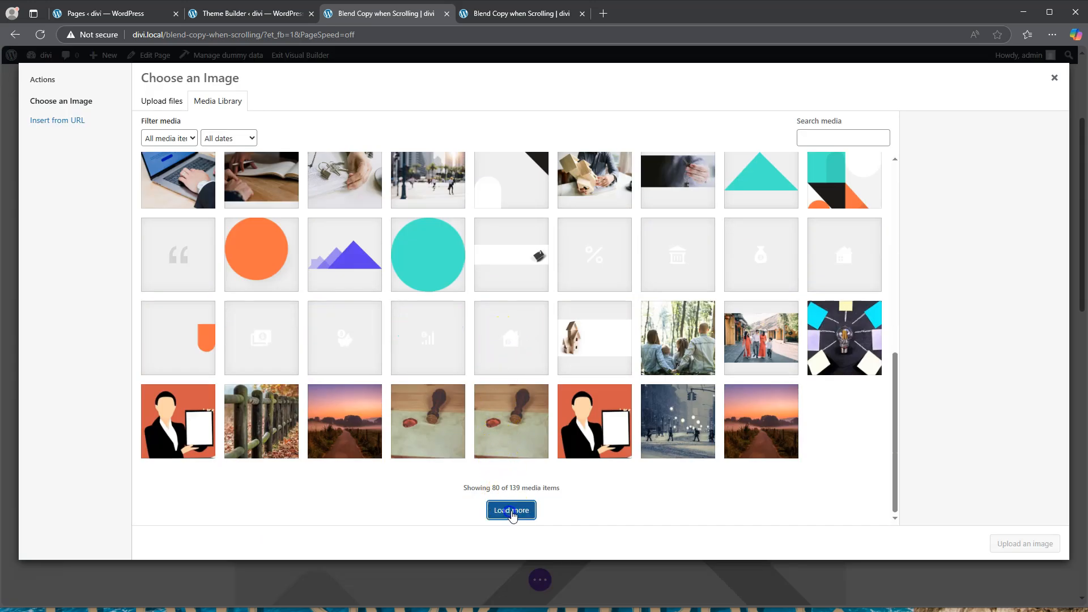
click(448, 419)
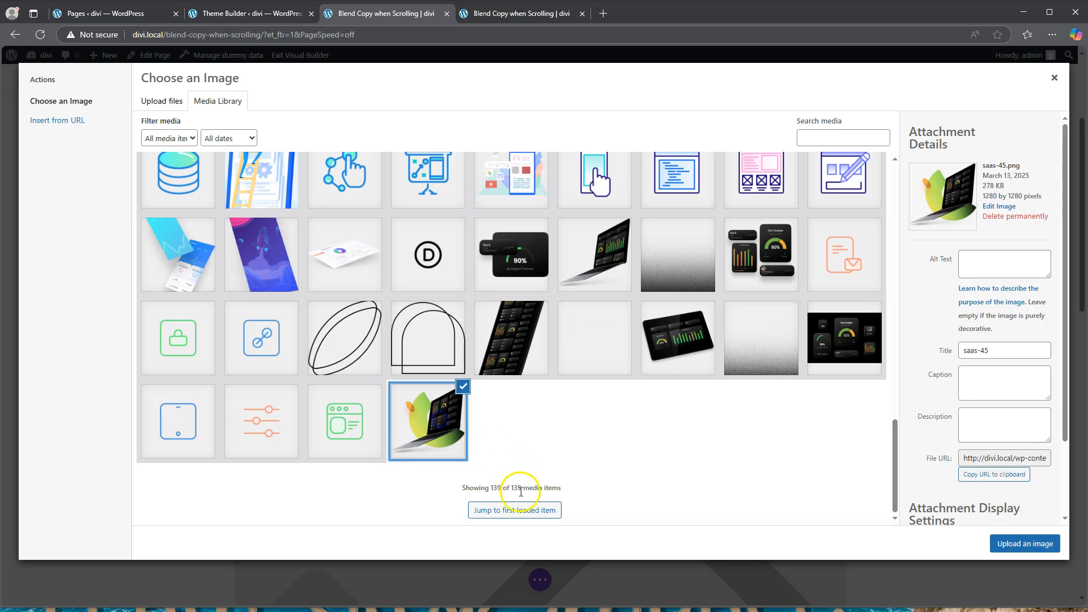
click(1038, 543)
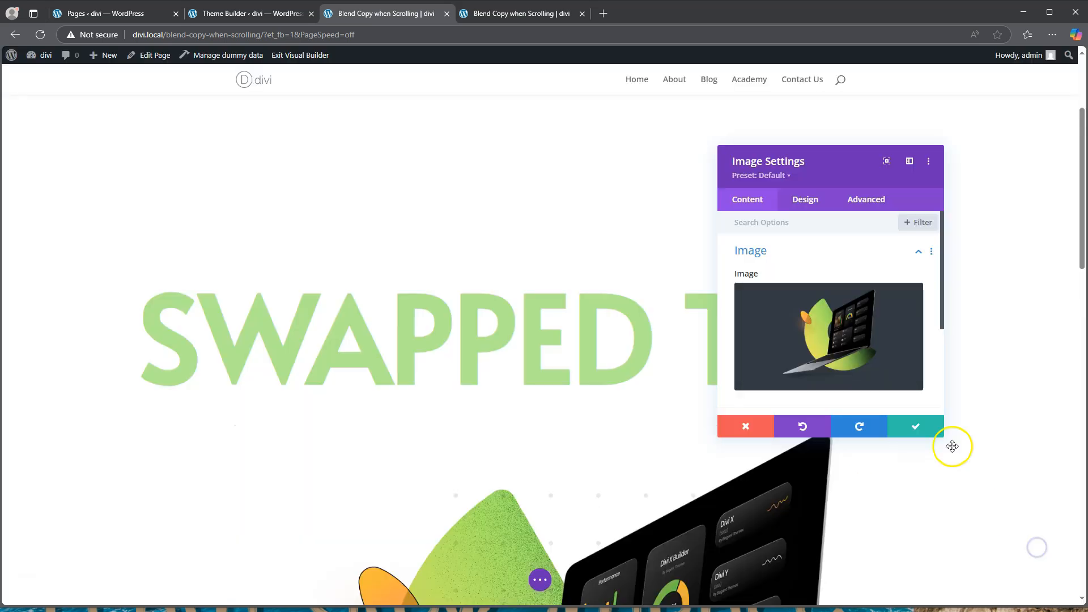
scroll(586, 277, down, 9)
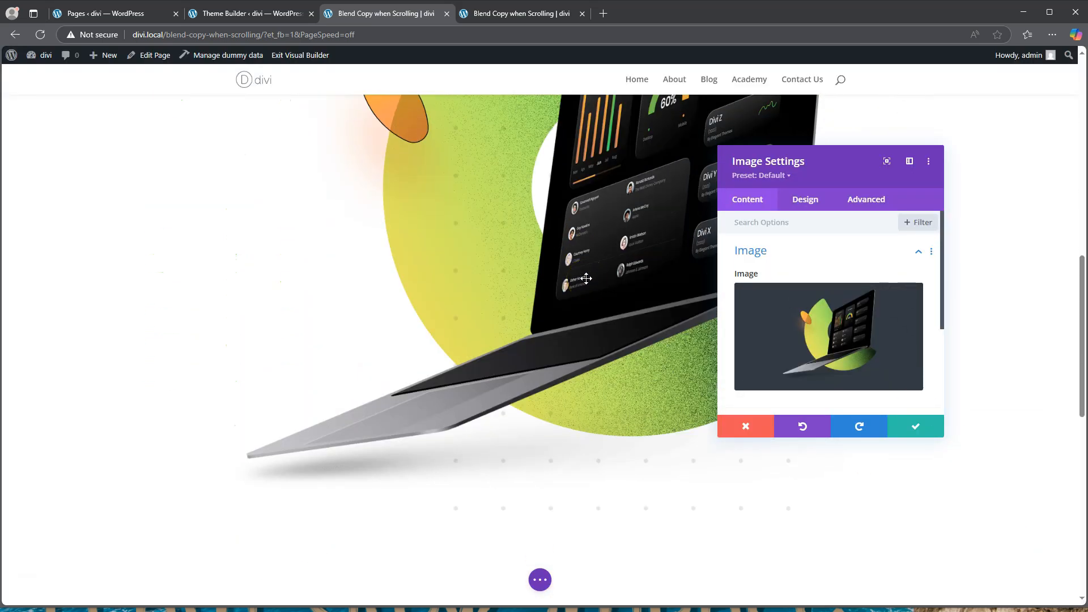
scroll(586, 278, up, 2)
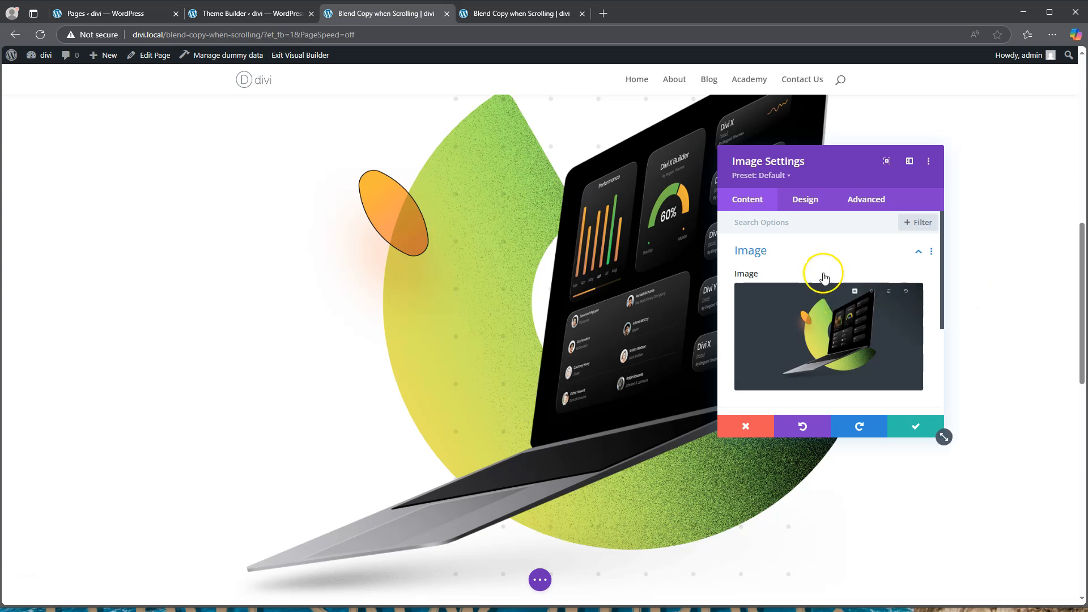
Center the image alignment, enable Force Fullwidth for the image, and save the module settings
click(804, 198)
click(792, 253)
click(829, 291)
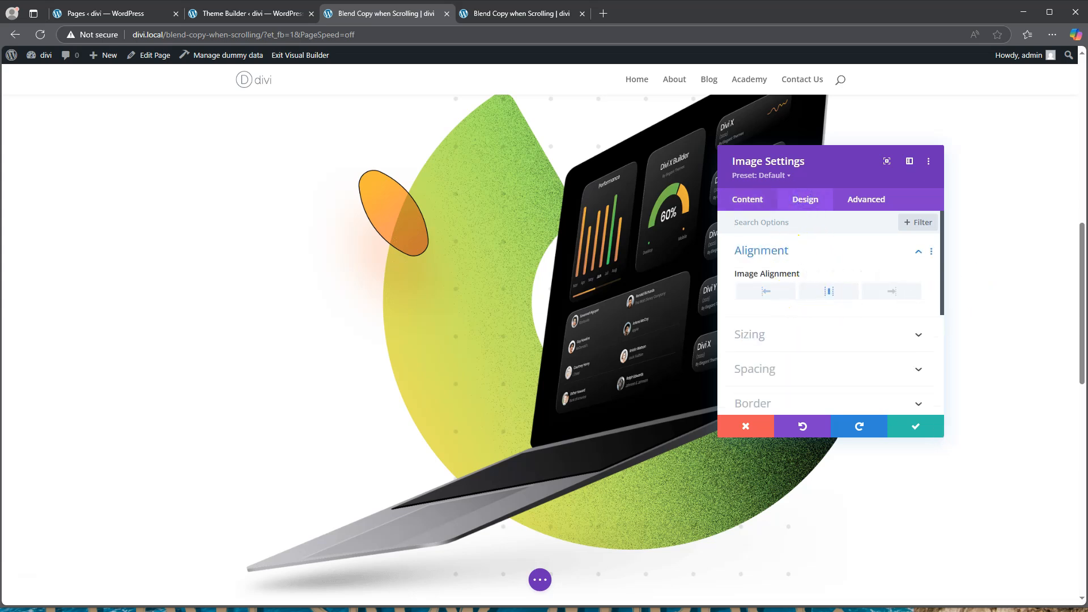
click(789, 339)
scroll(804, 334, down, 1)
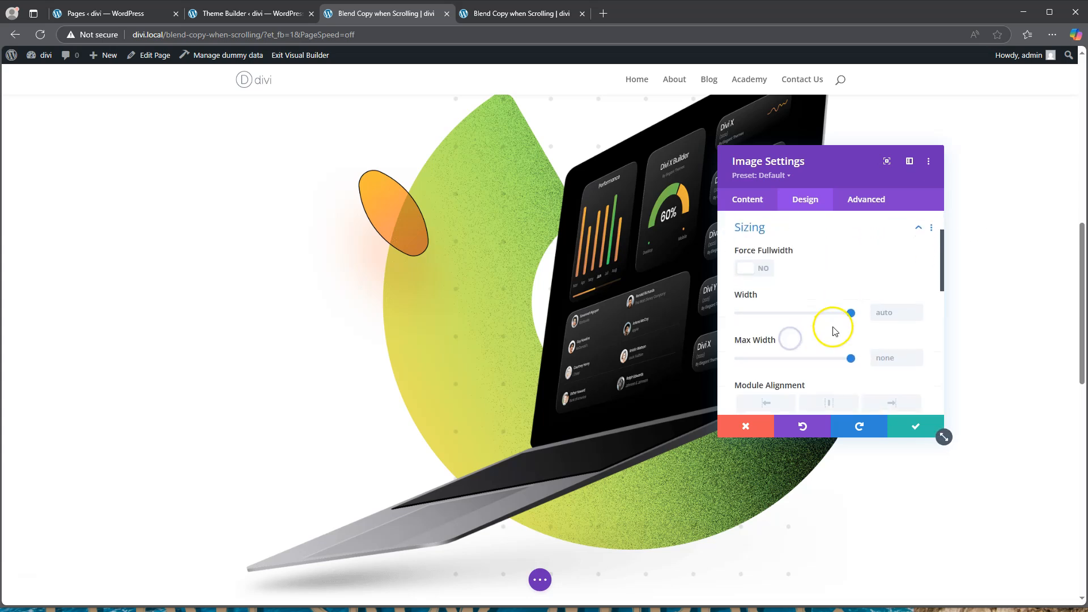
click(757, 270)
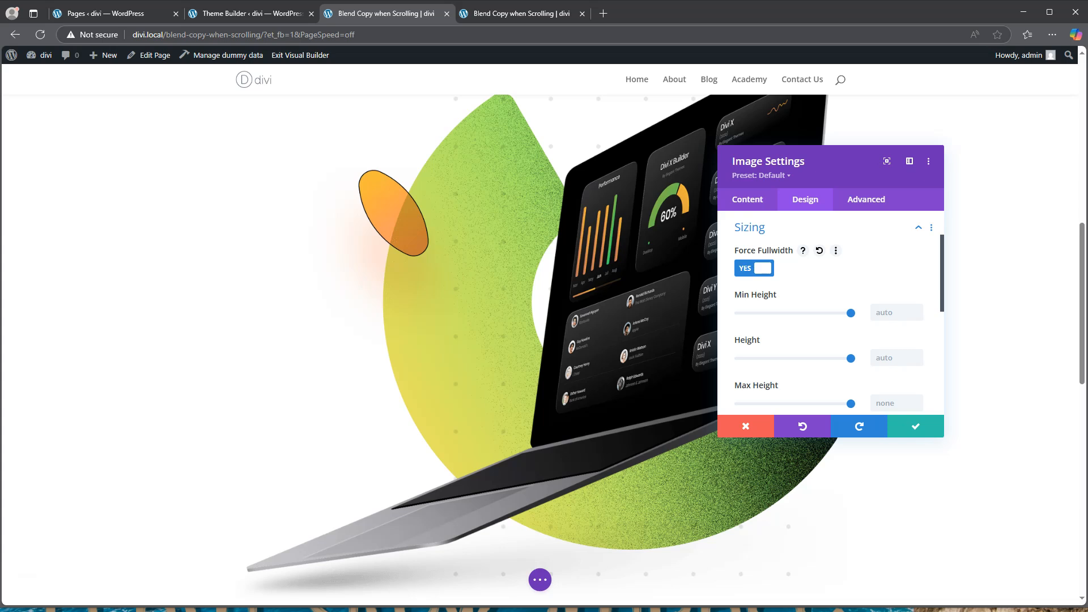
click(920, 427)
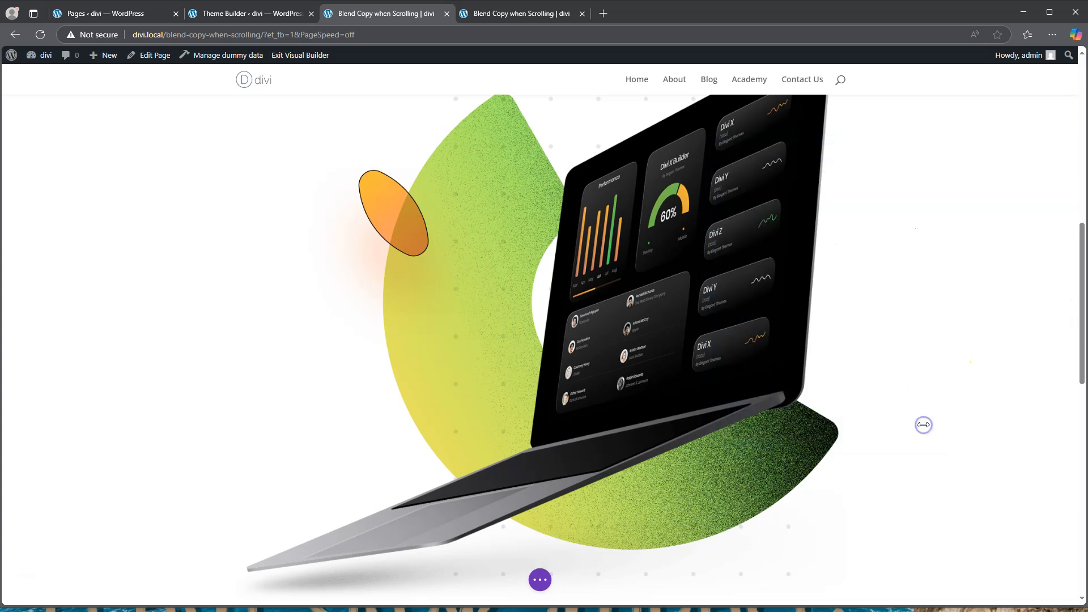
Insert a Button module directly below the image and set its text to "See more products"
scroll(612, 278, down, 4)
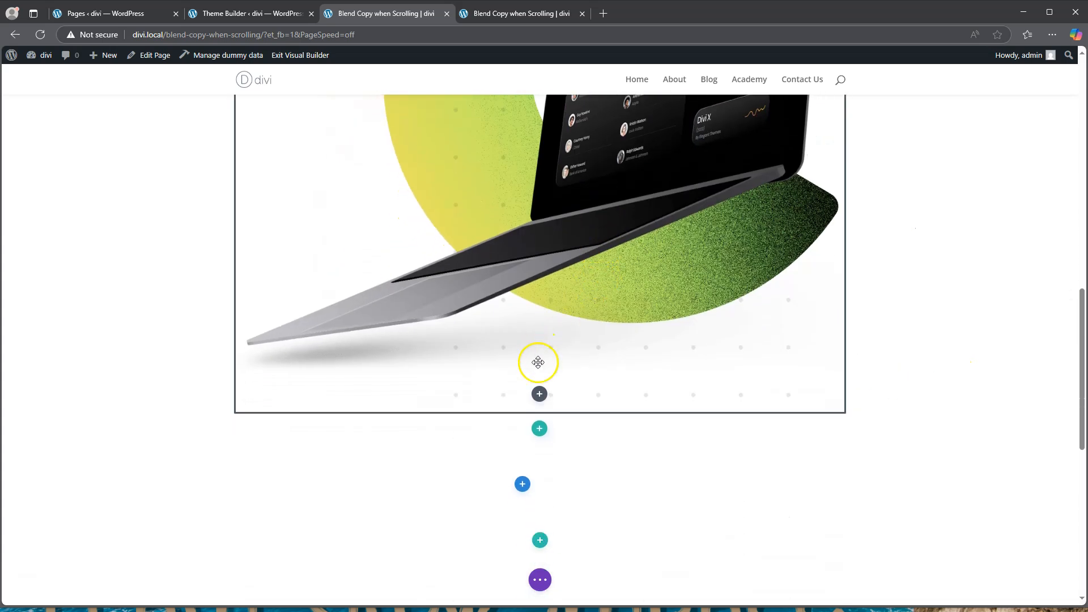
click(539, 395)
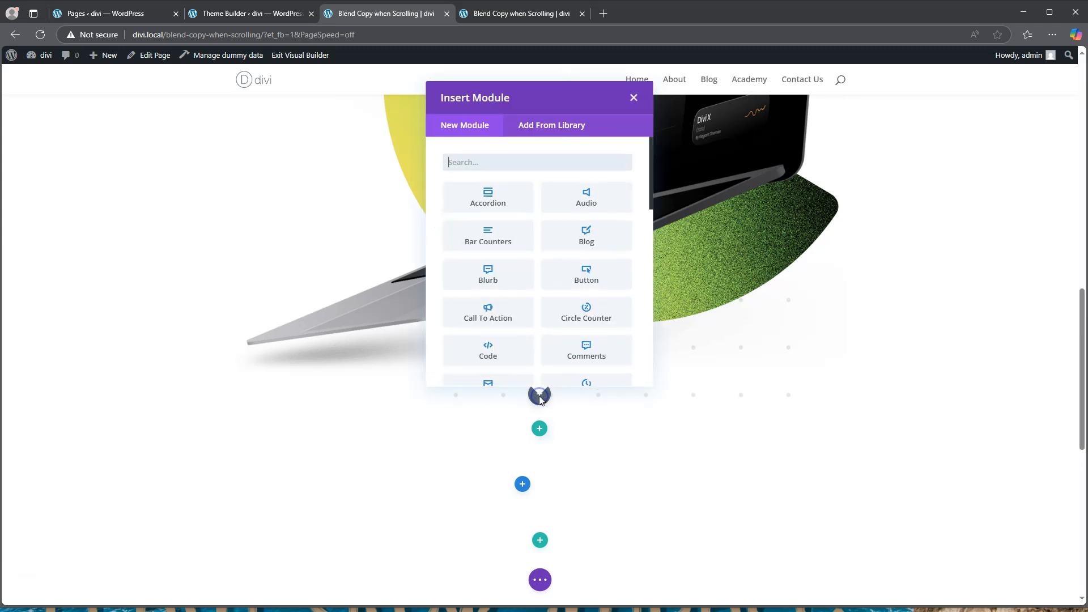
click(586, 285)
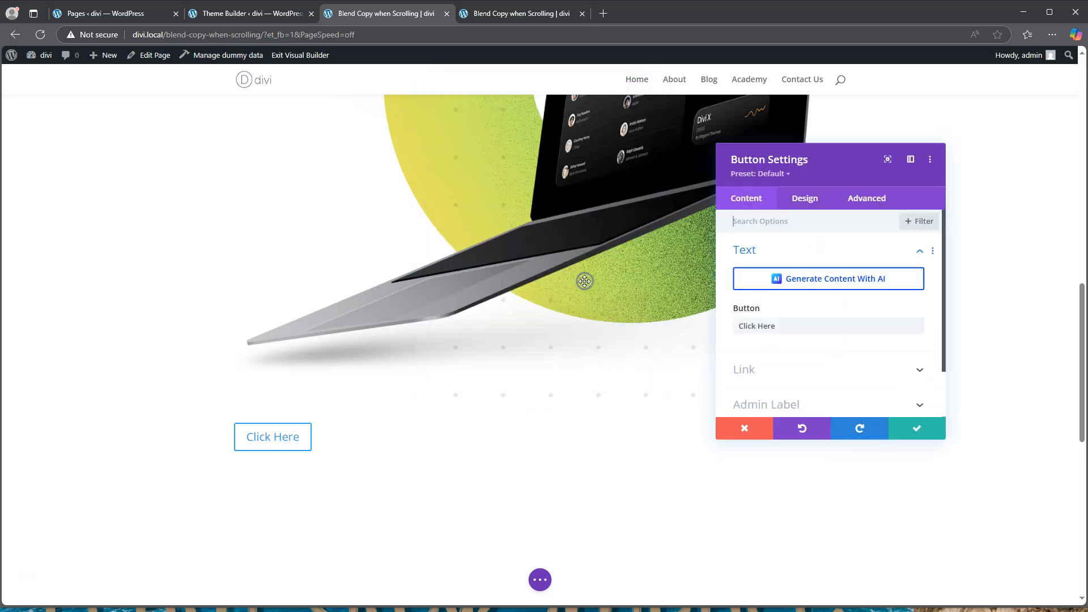
drag(785, 325, 704, 335)
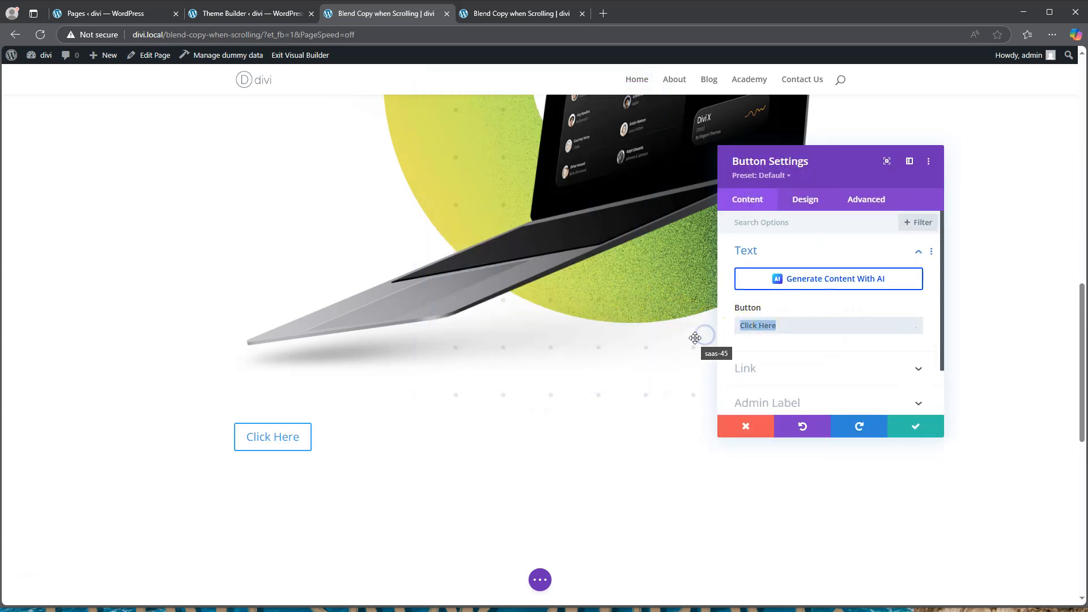
text(See more products)
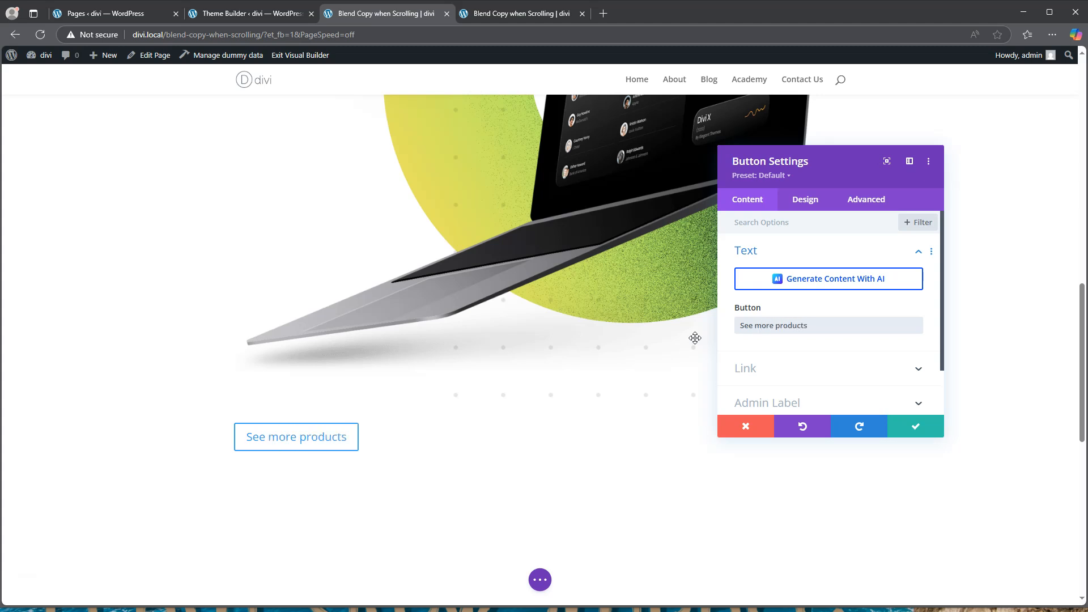
click(1041, 244)
Set the "See more products" button's alignment to center
click(805, 199)
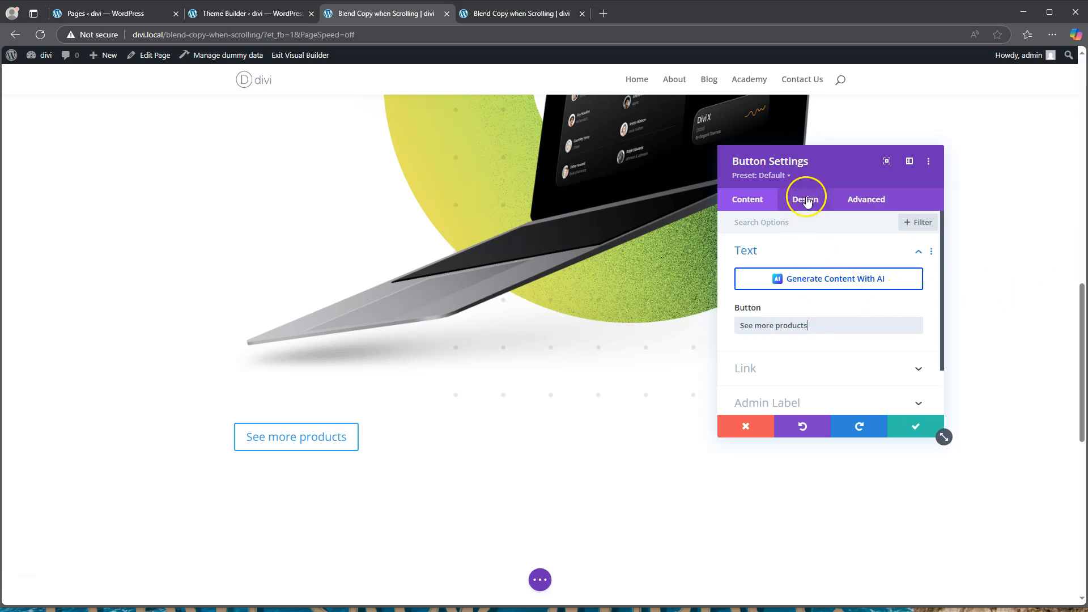
click(780, 250)
click(831, 293)
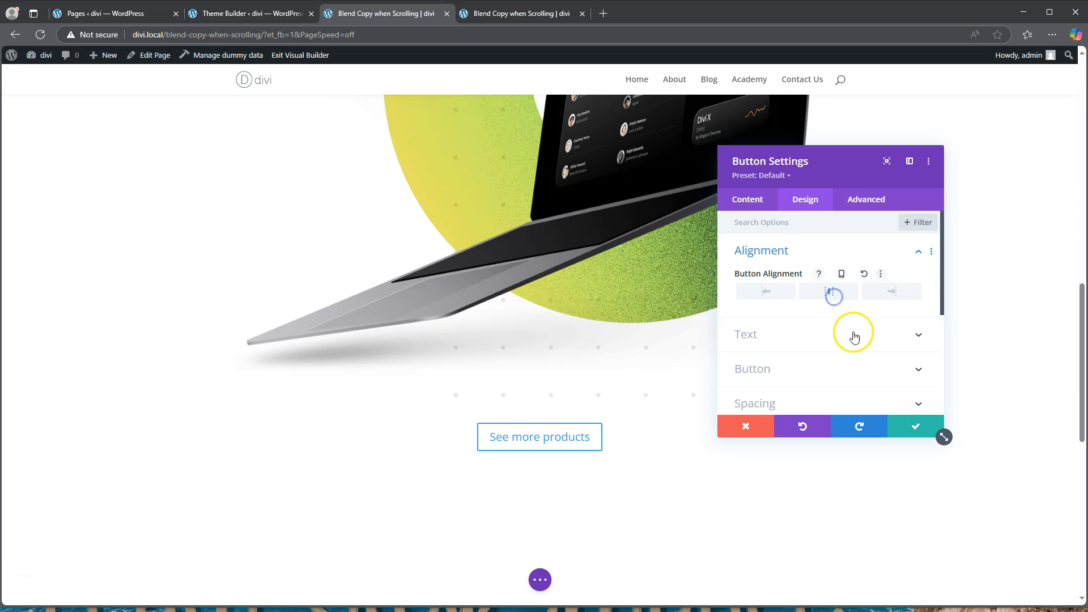
Enable custom styles for the button and set its text size to 16px and text color to black
scroll(833, 342, down, 2)
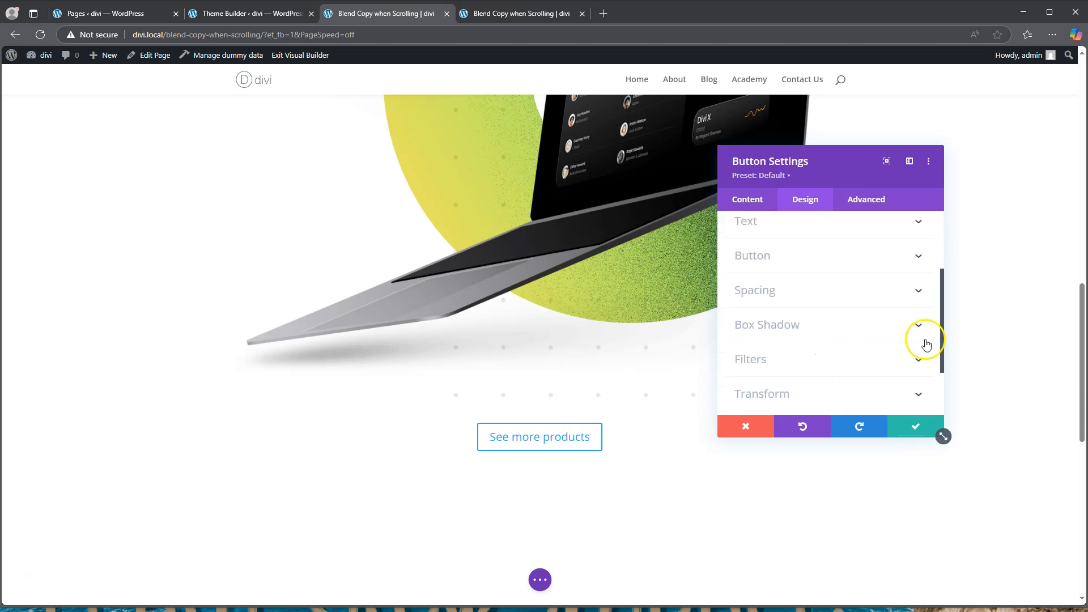
click(780, 254)
click(750, 278)
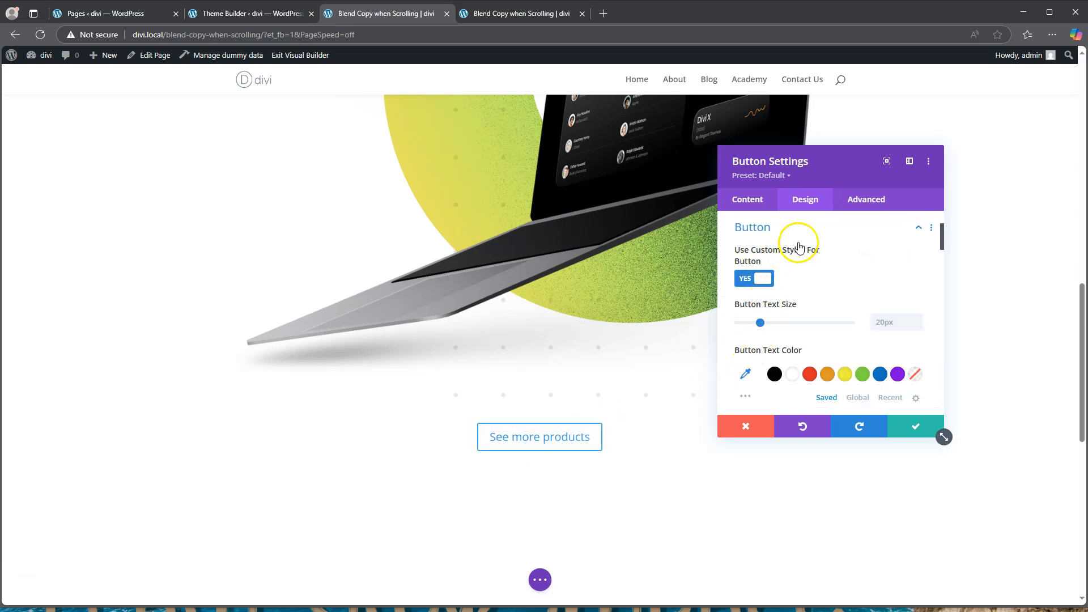
scroll(819, 297, down, 2)
scroll(817, 292, up, 2)
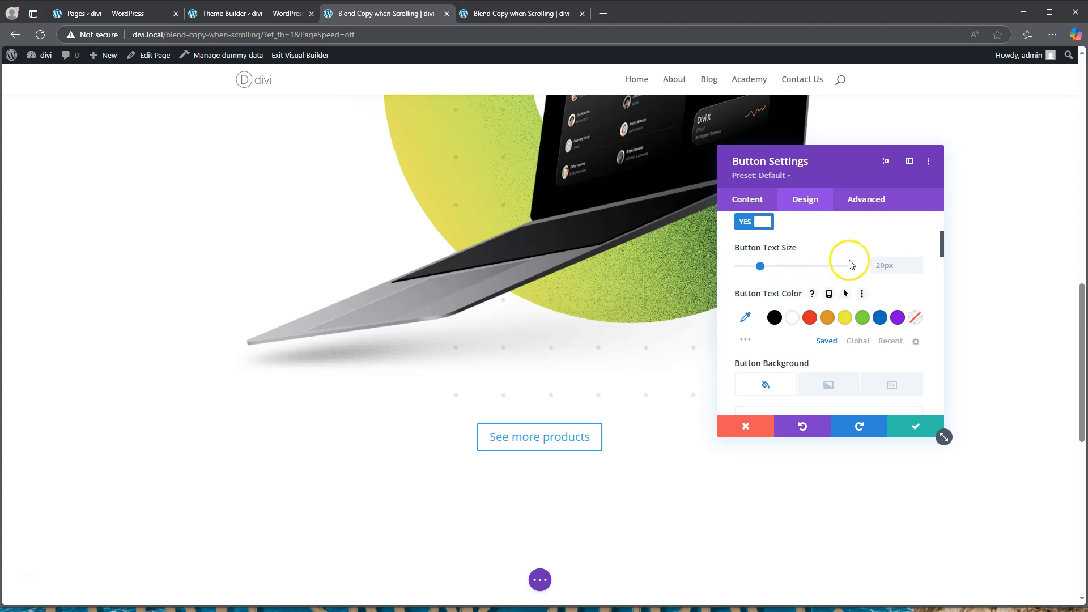
click(884, 265)
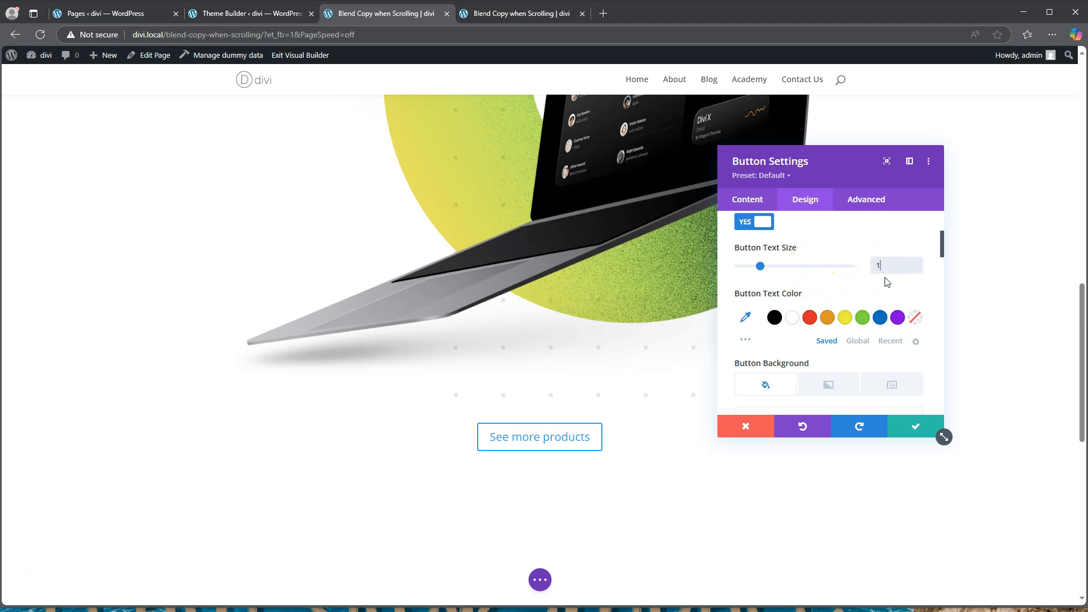
text(16)
key(Return)
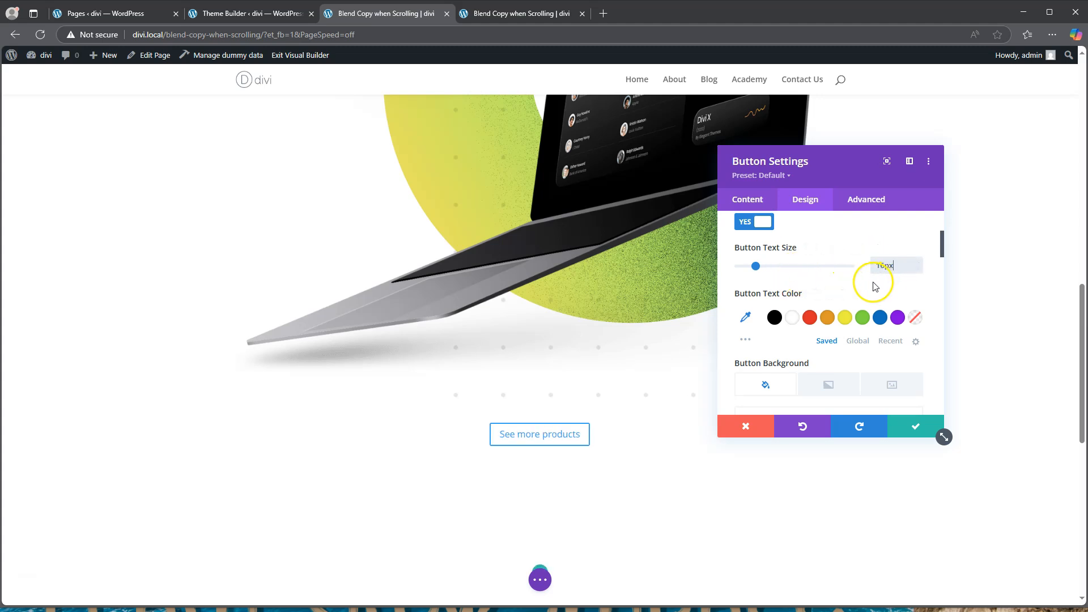
click(774, 319)
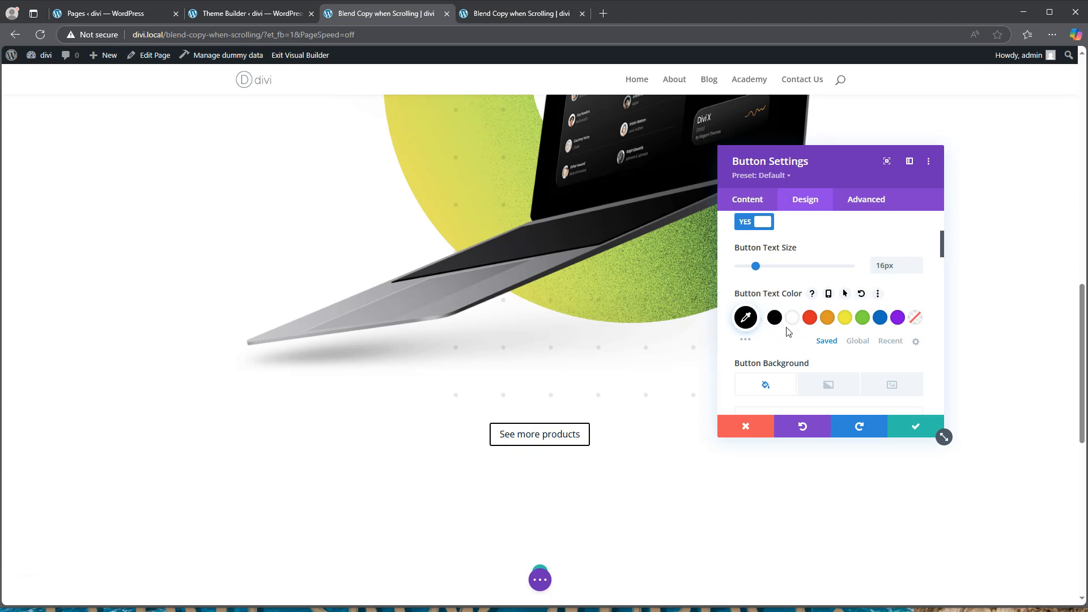
Set the button's background color to white (#ffffff) and its border width to 0px
scroll(800, 352, down, 4)
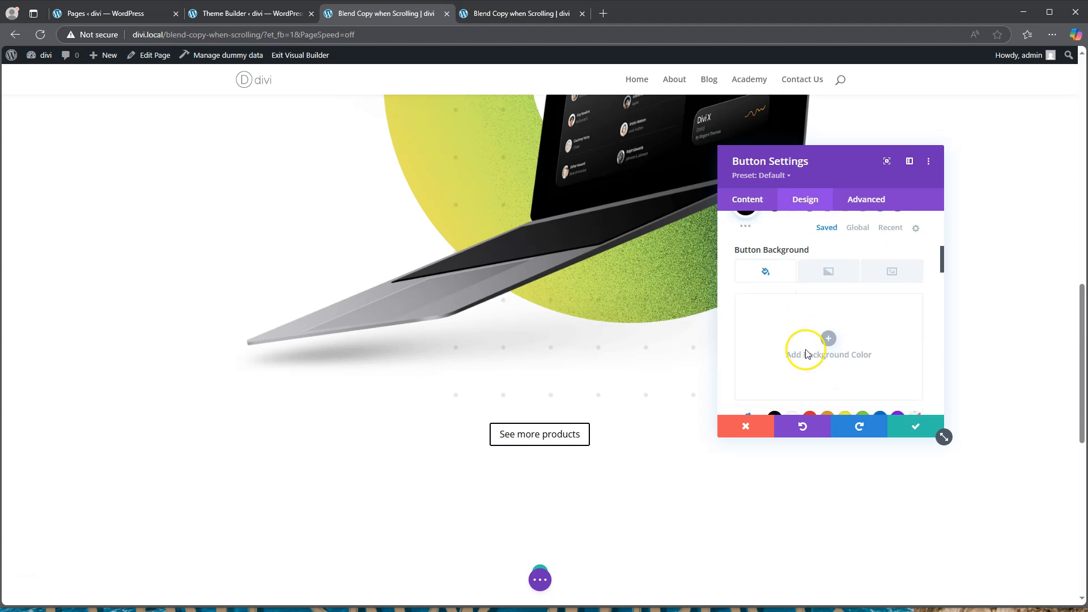
click(793, 308)
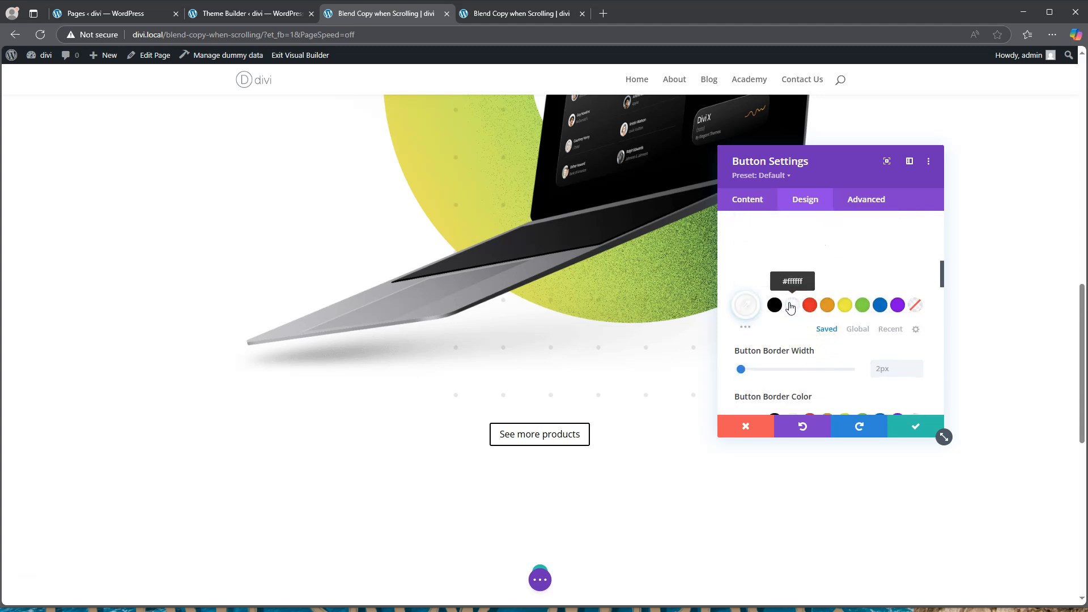
click(745, 370)
drag(742, 368, 736, 368)
click(779, 363)
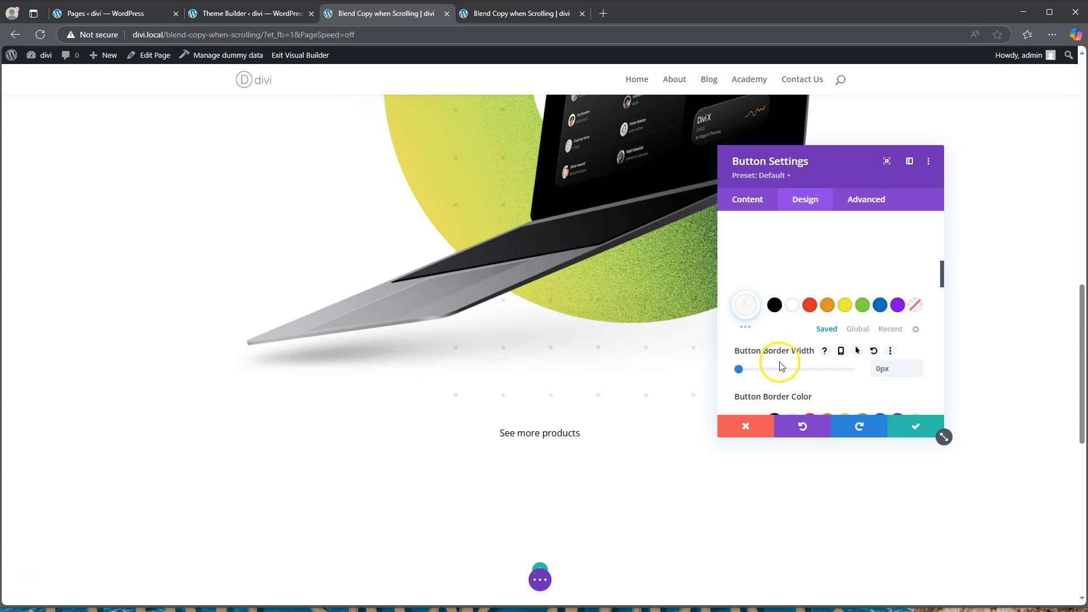
Set the button's letter spacing to 4px and its font to Alata
scroll(780, 363, down, 2)
scroll(780, 365, down, 1)
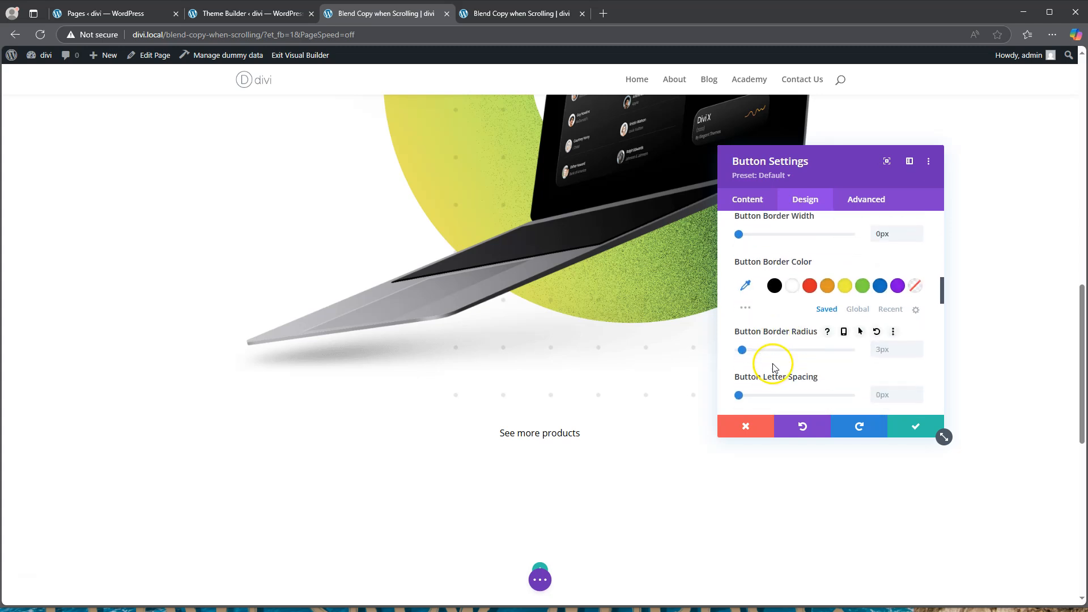
drag(742, 363, 746, 365)
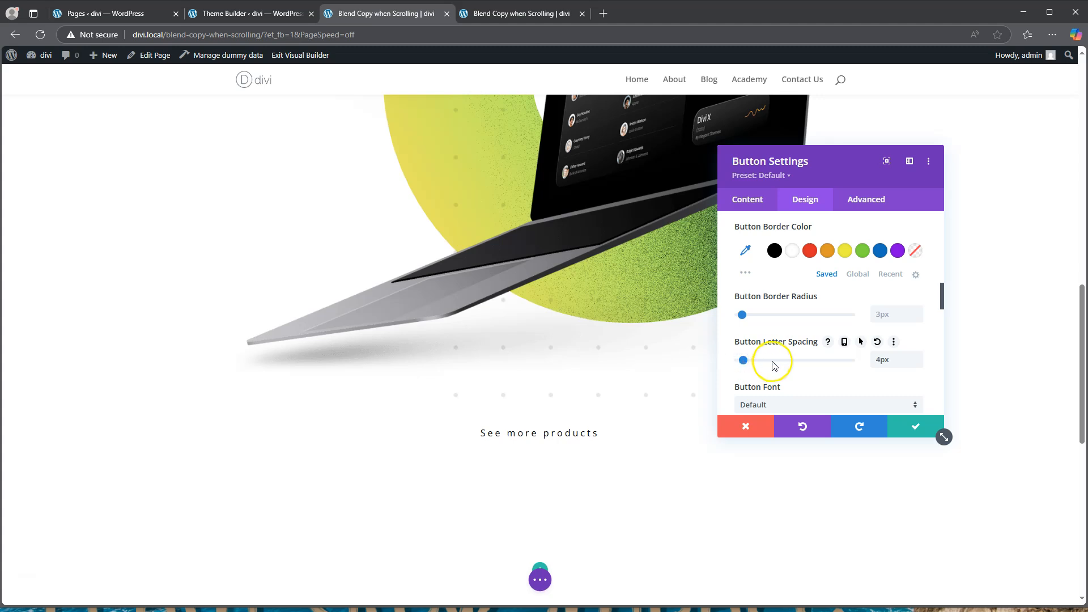
scroll(786, 342, down, 1)
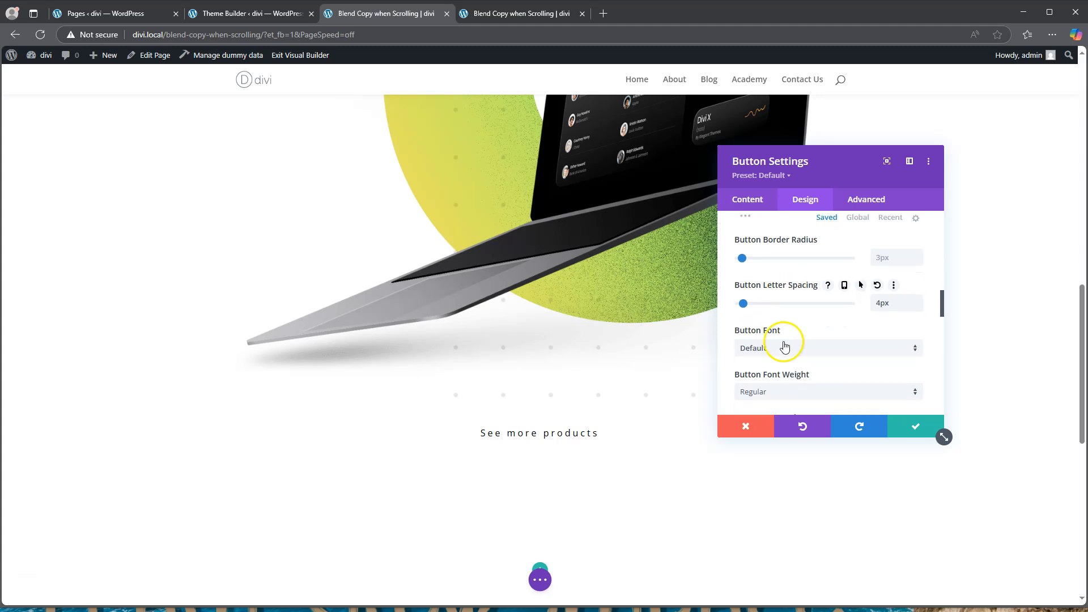
click(784, 350)
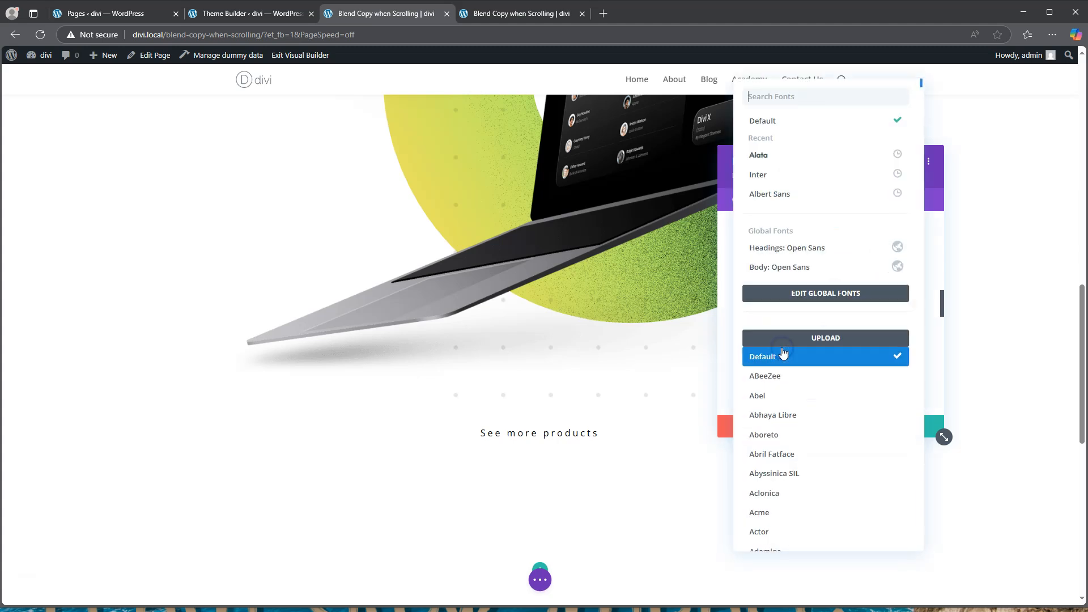
click(774, 165)
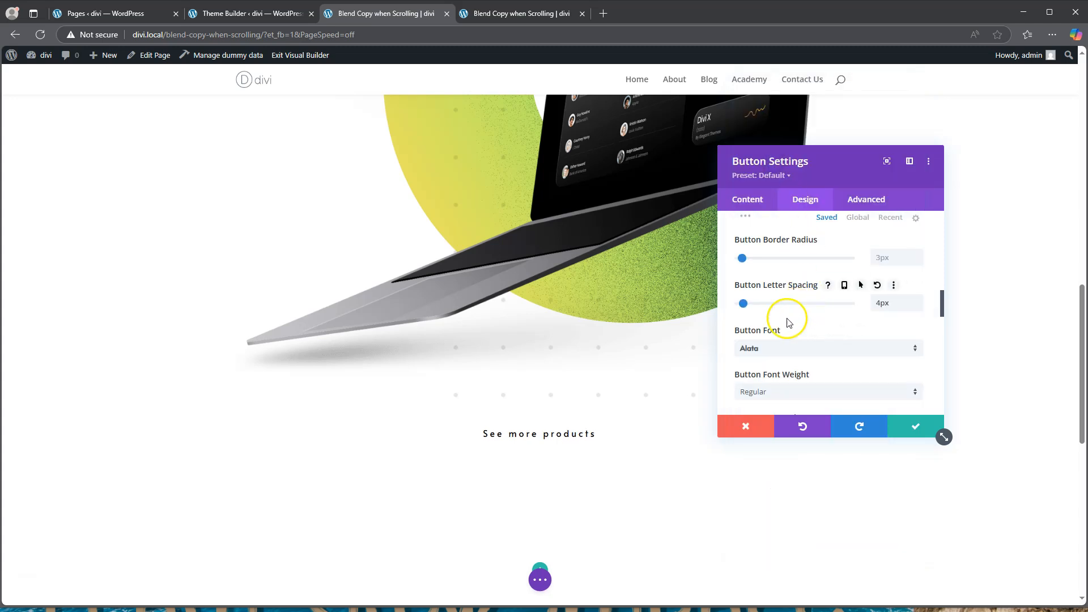
Set the button's font weight to Bold and its font style to uppercase
click(787, 391)
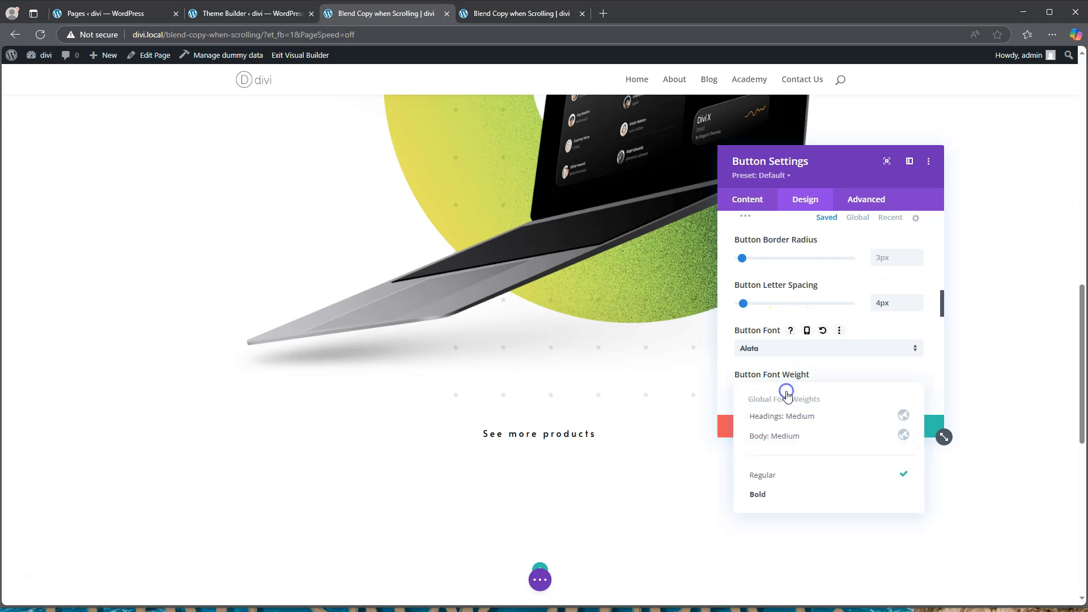
click(797, 499)
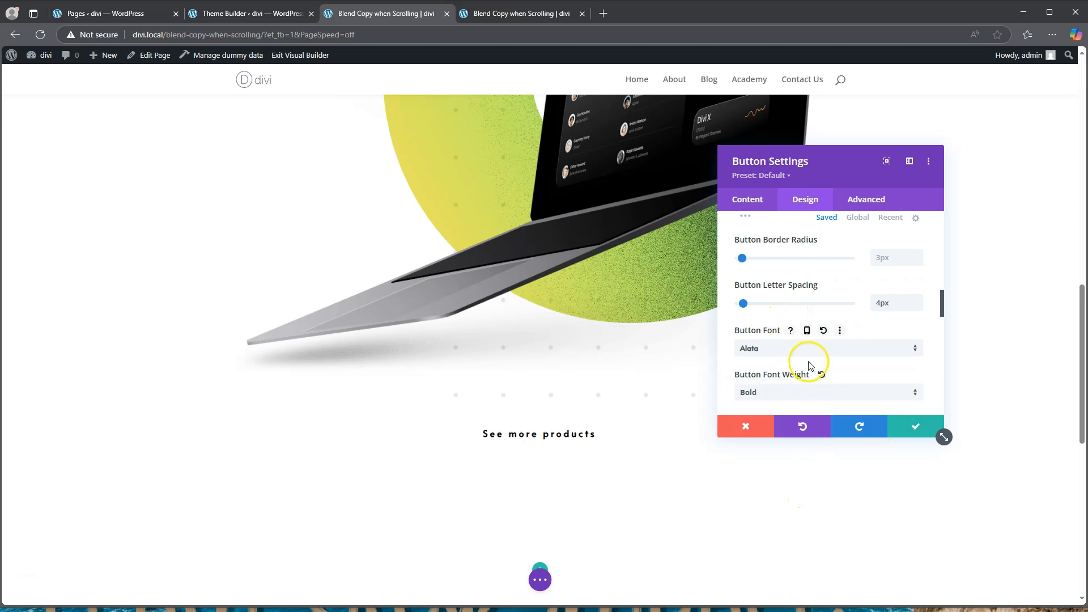
scroll(802, 337, down, 2)
click(779, 326)
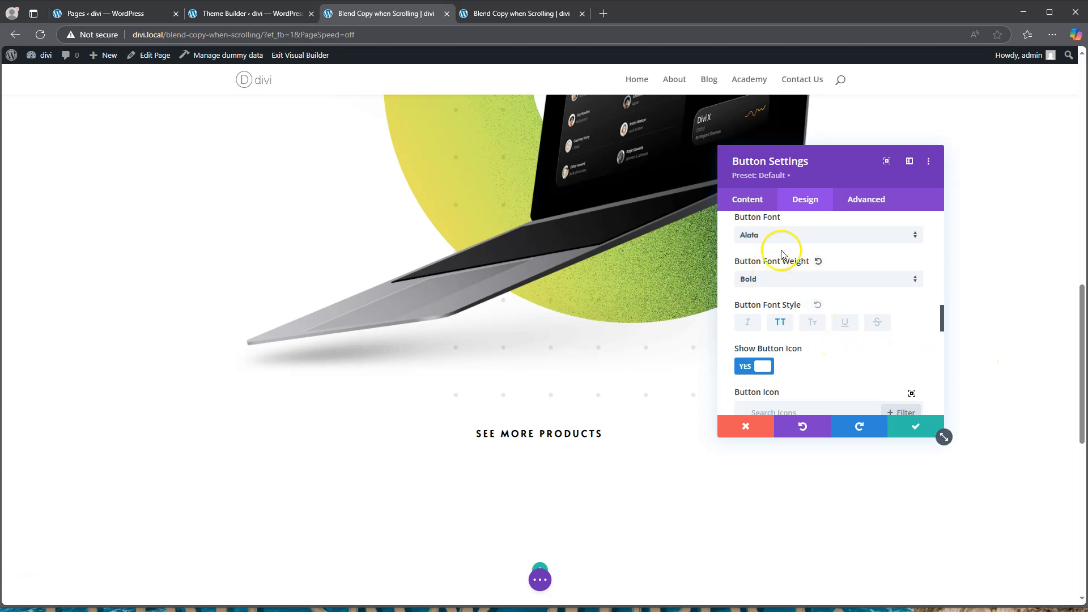
Set the button's padding to 20px on the top and bottom and 5% on the left and right, and save its settings
scroll(793, 289, down, 1)
scroll(796, 303, down, 7)
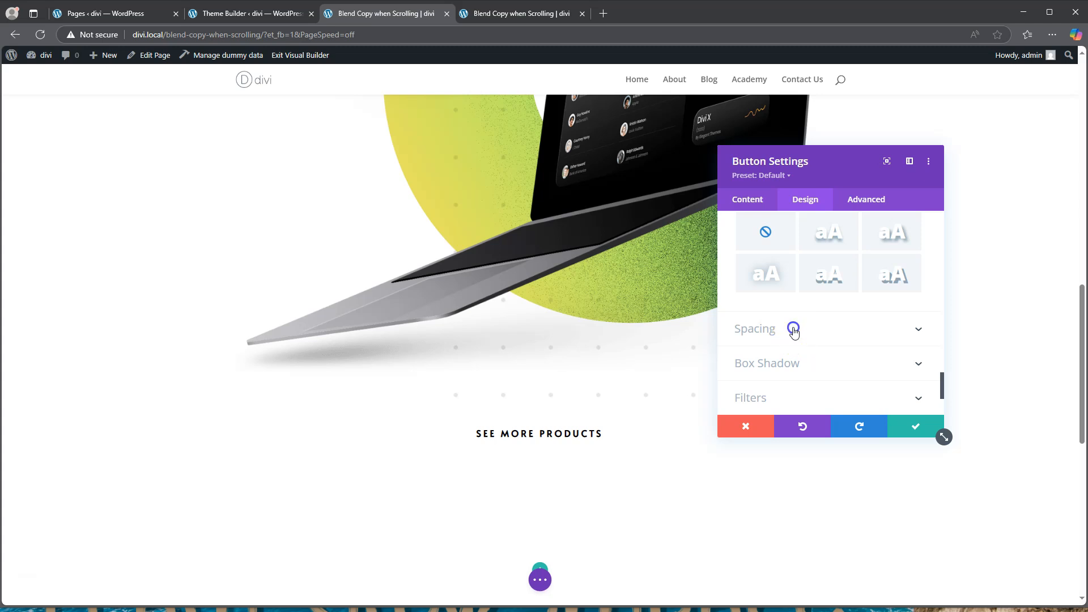
click(793, 334)
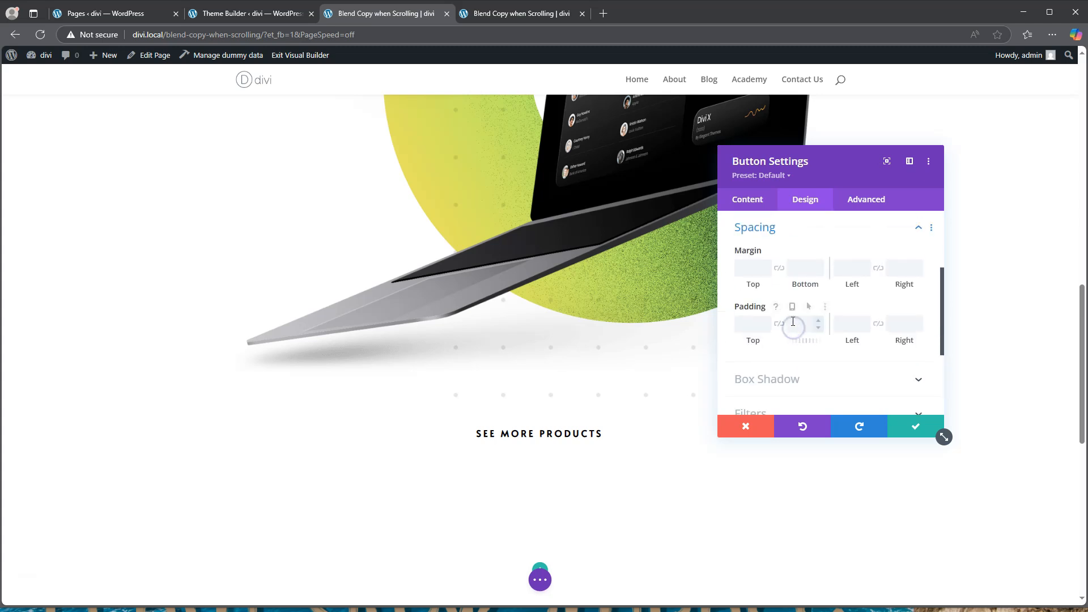
click(752, 323)
text(20pxx)
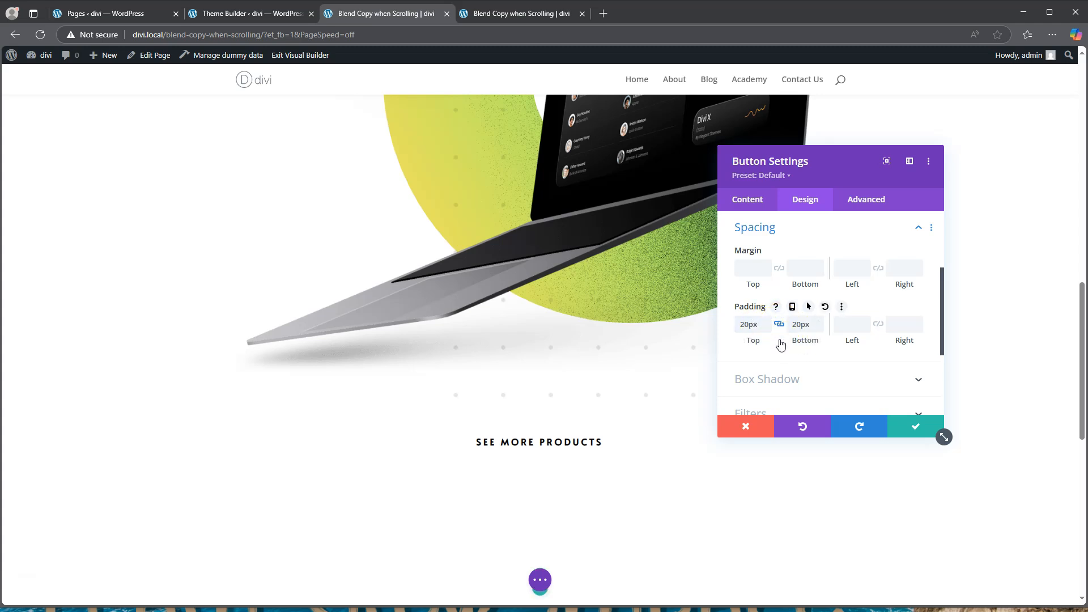
click(855, 328)
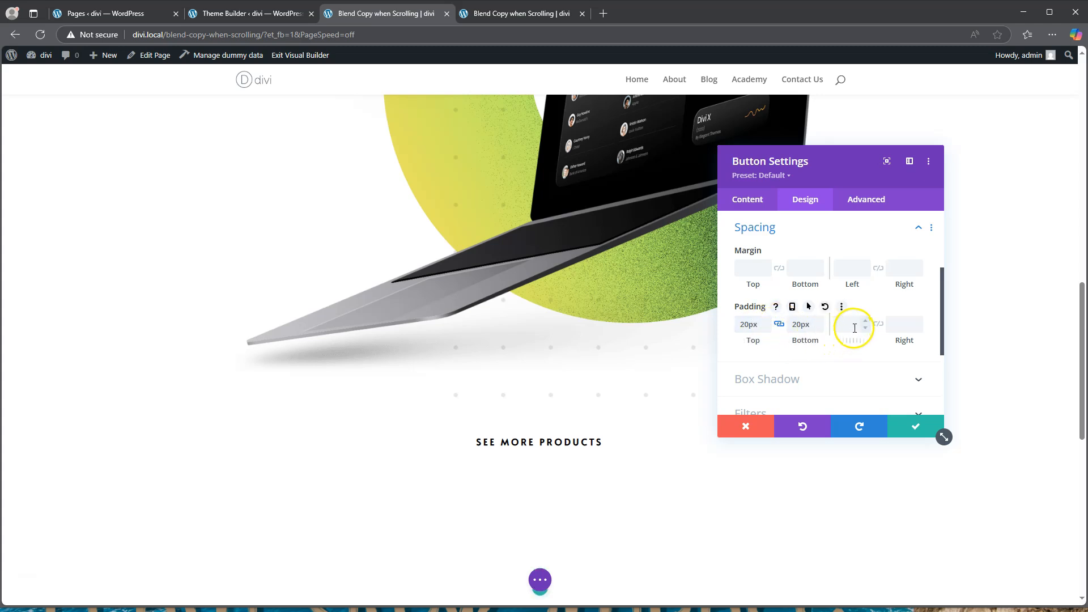
click(771, 352)
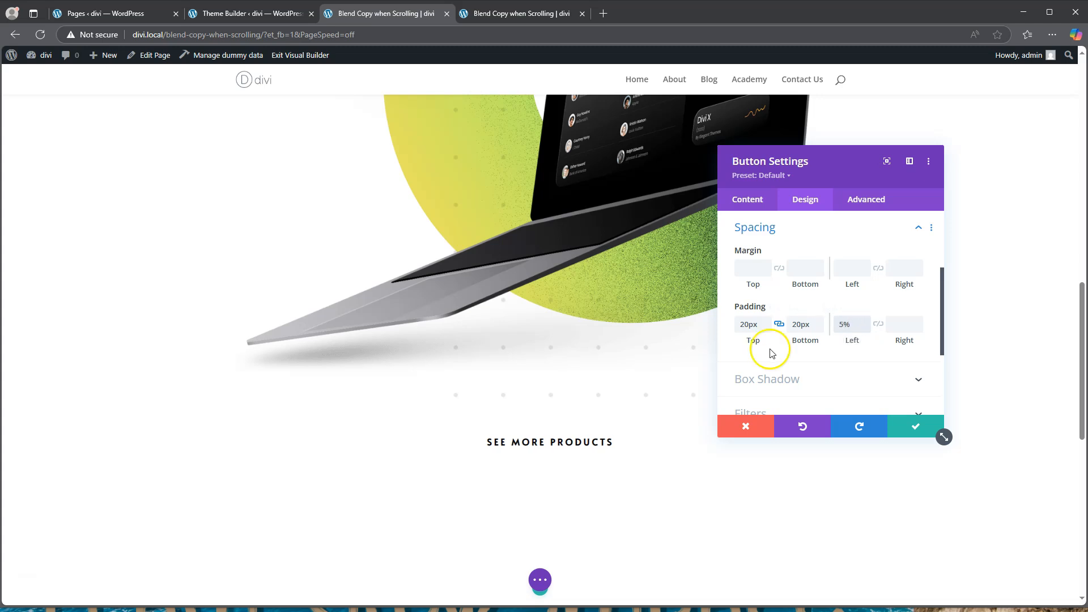
click(879, 325)
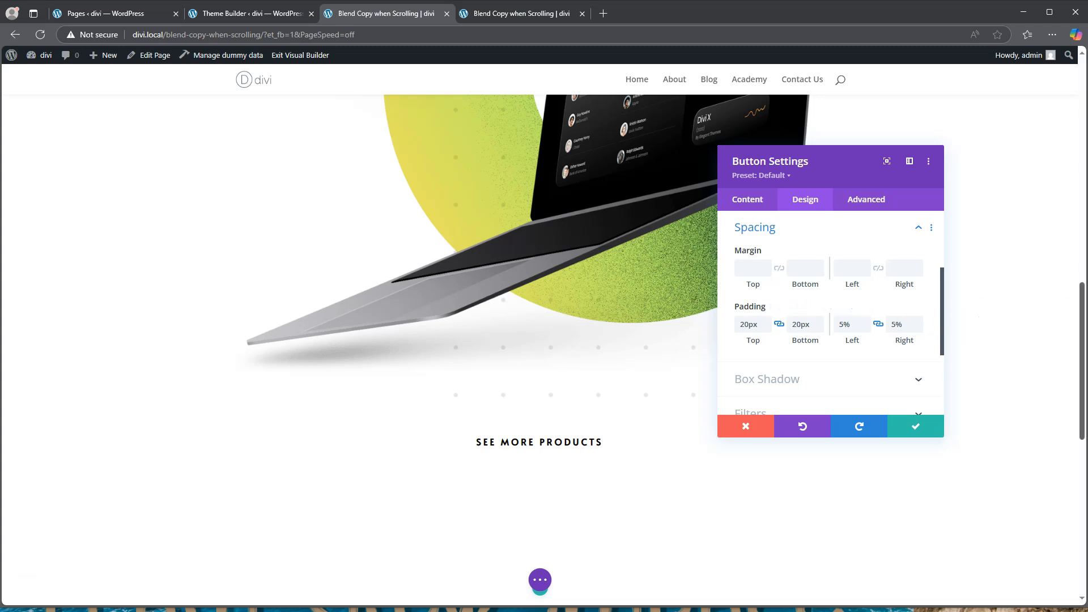
click(912, 430)
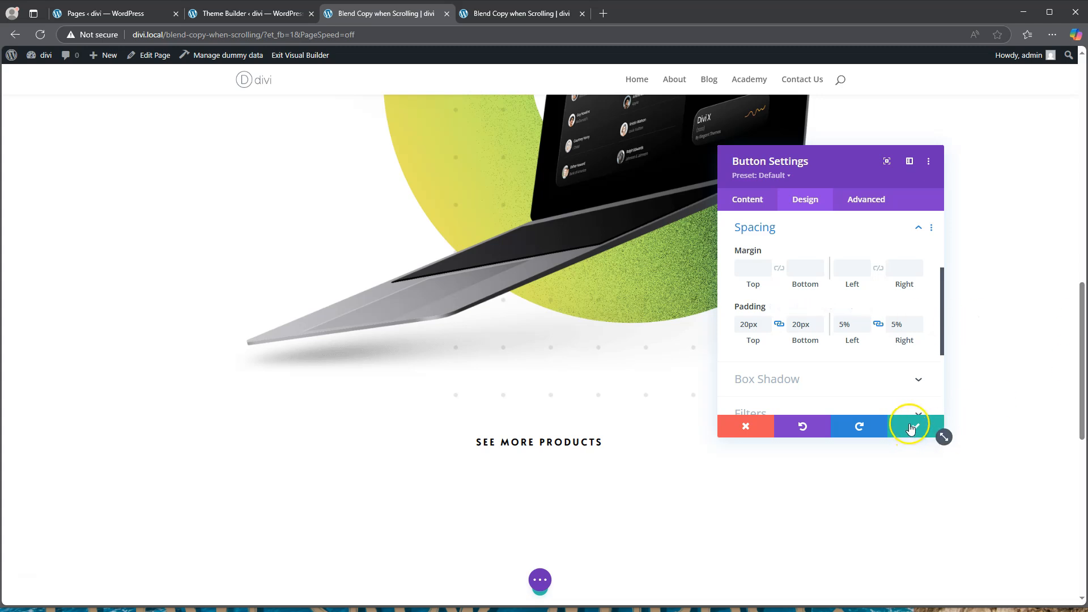
Set the Swapped Text row's position to Absolute with a centered location, and save the row settings
scroll(737, 421, up, 1)
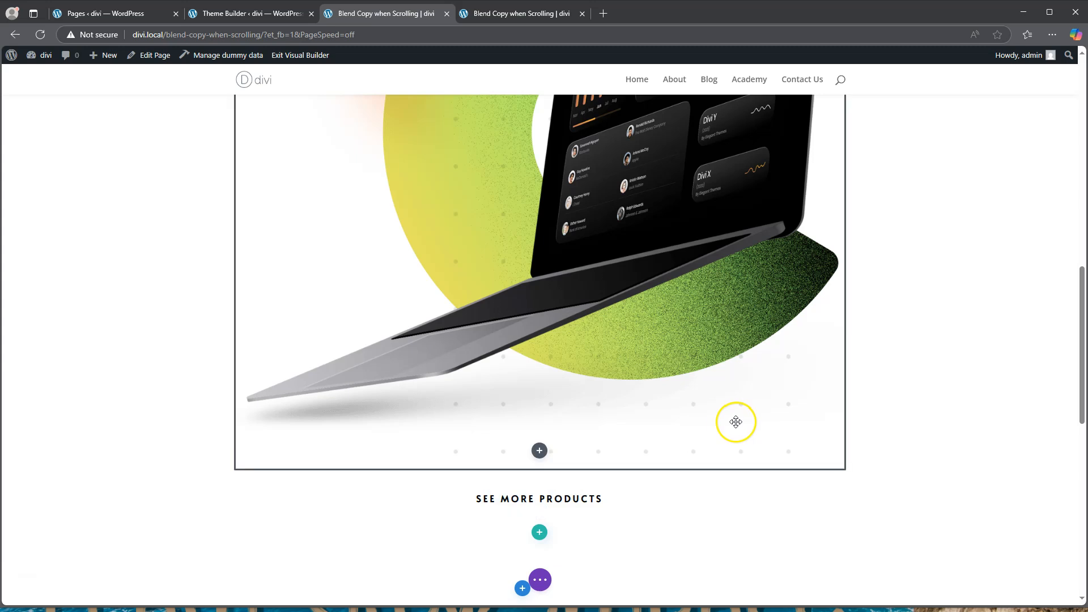
scroll(712, 391, up, 10)
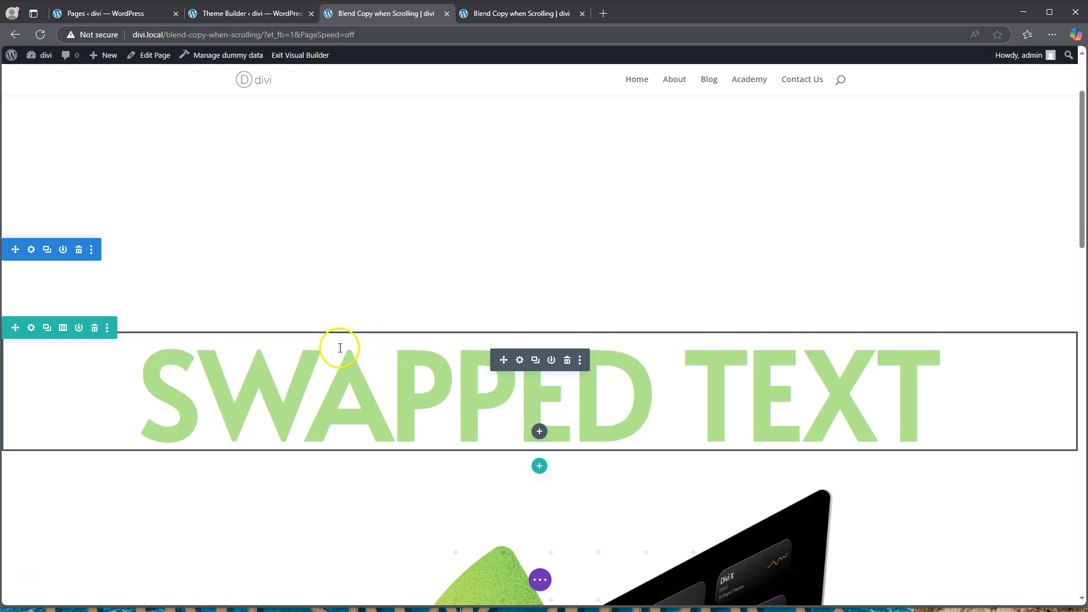
click(32, 331)
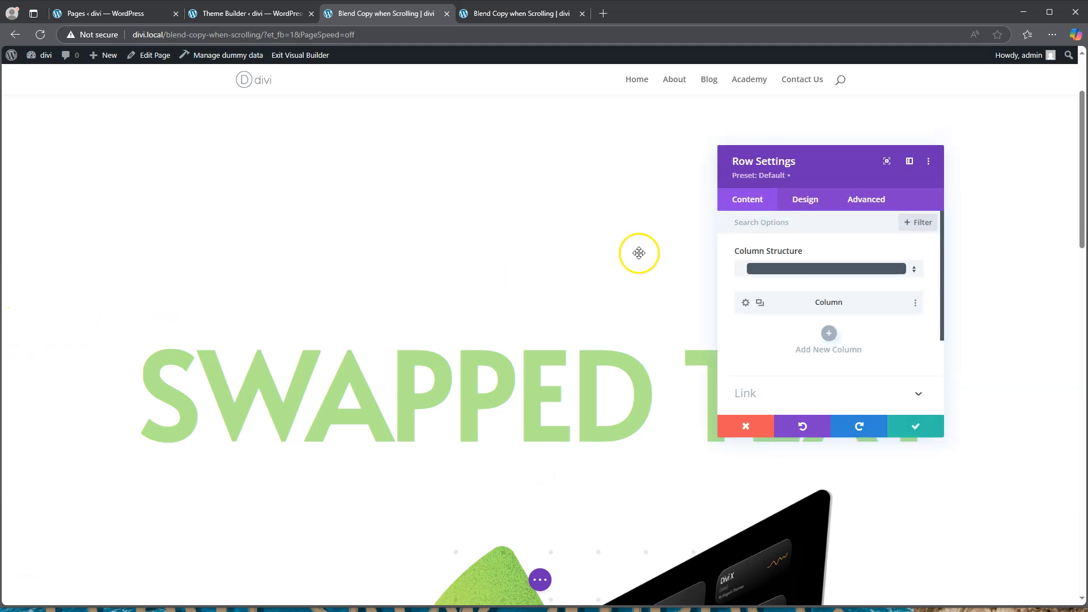
click(865, 204)
scroll(805, 323, down, 2)
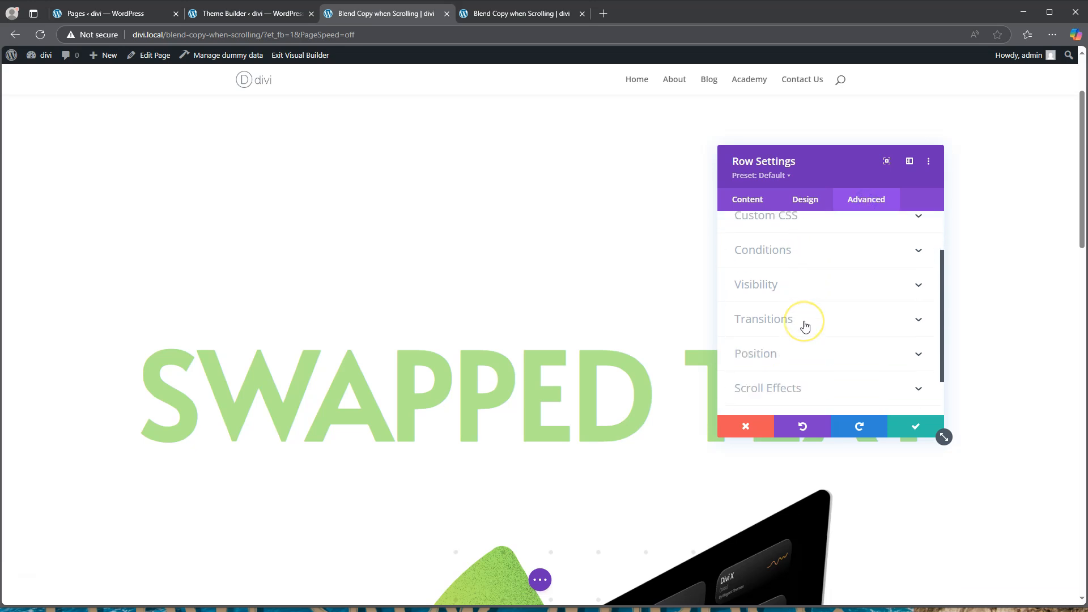
click(800, 316)
click(805, 271)
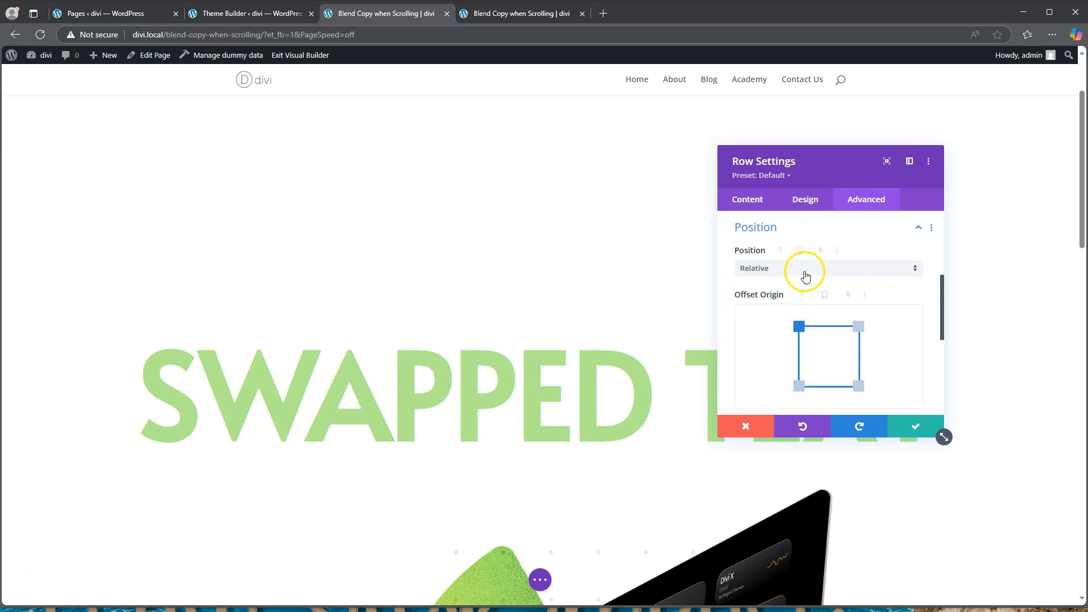
click(803, 316)
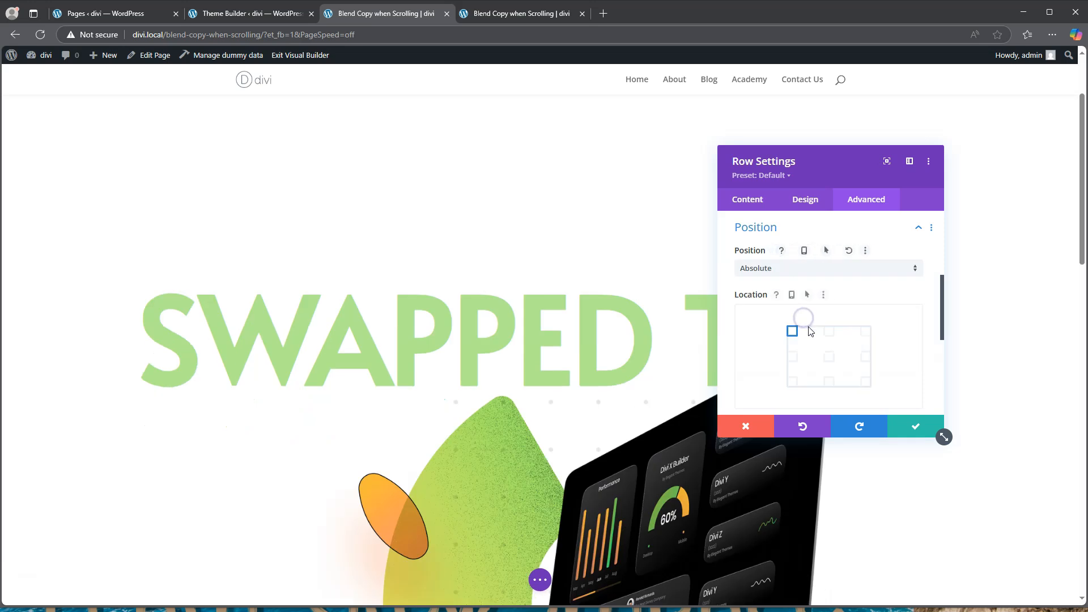
click(830, 359)
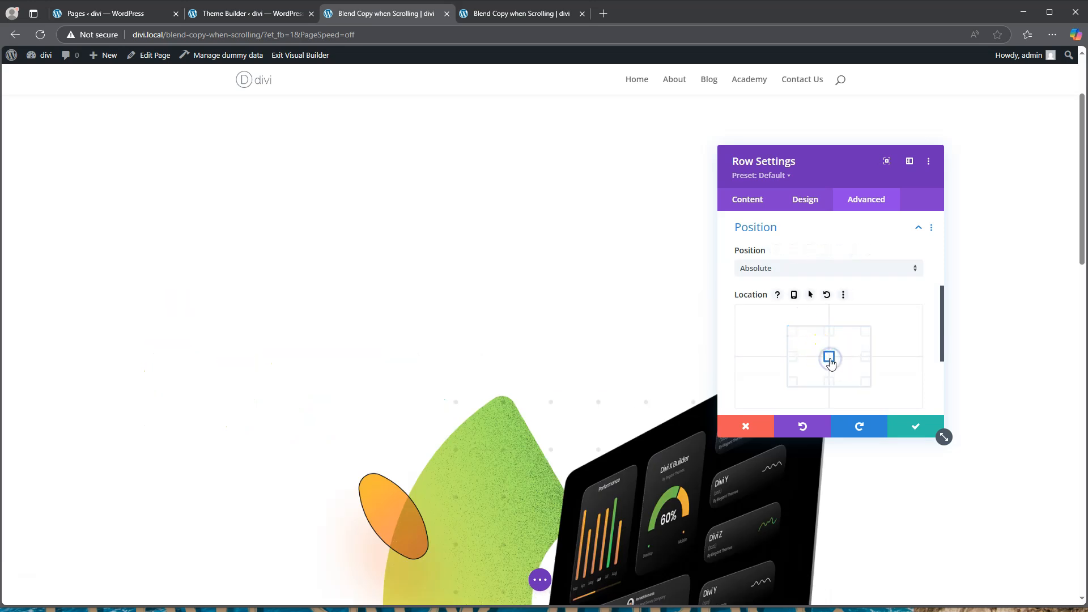
scroll(624, 347, down, 3)
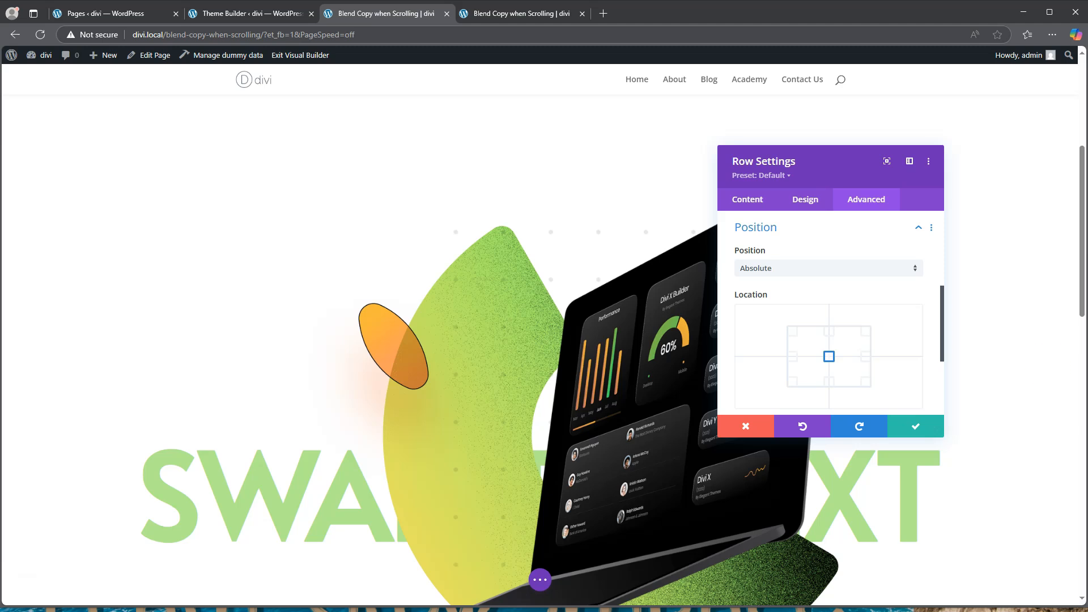
click(915, 430)
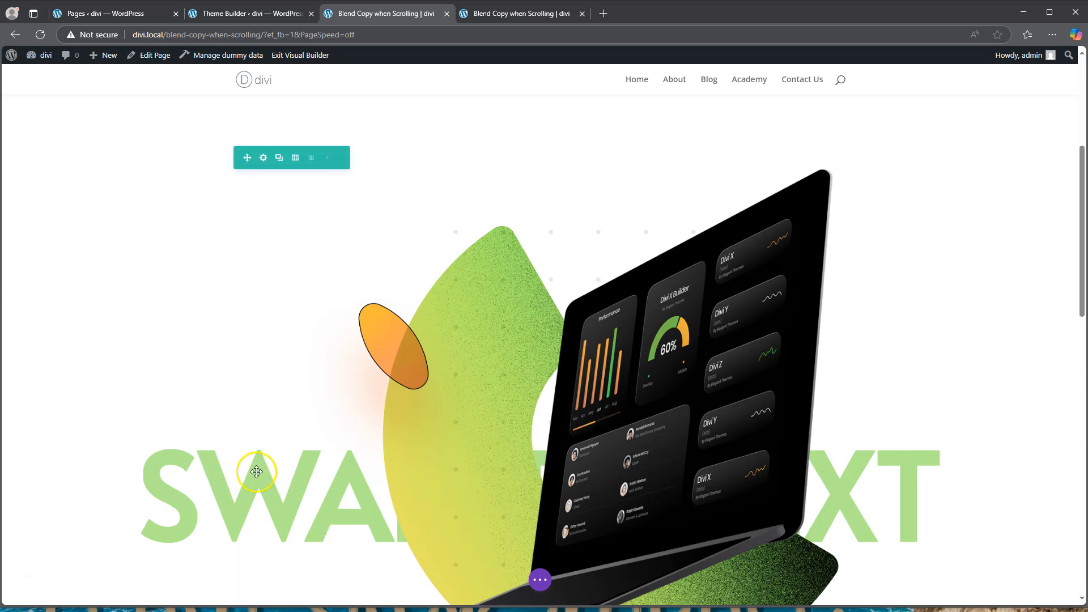
Switch to wireframe view, duplicate the text row, and move the copy below the row containing the image and button
click(541, 580)
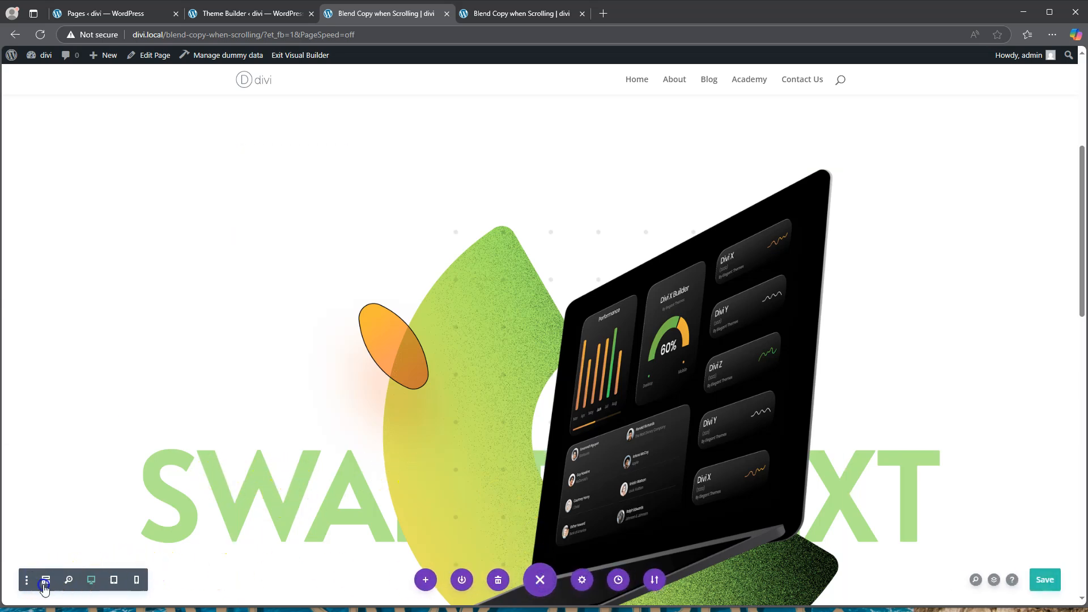
click(46, 580)
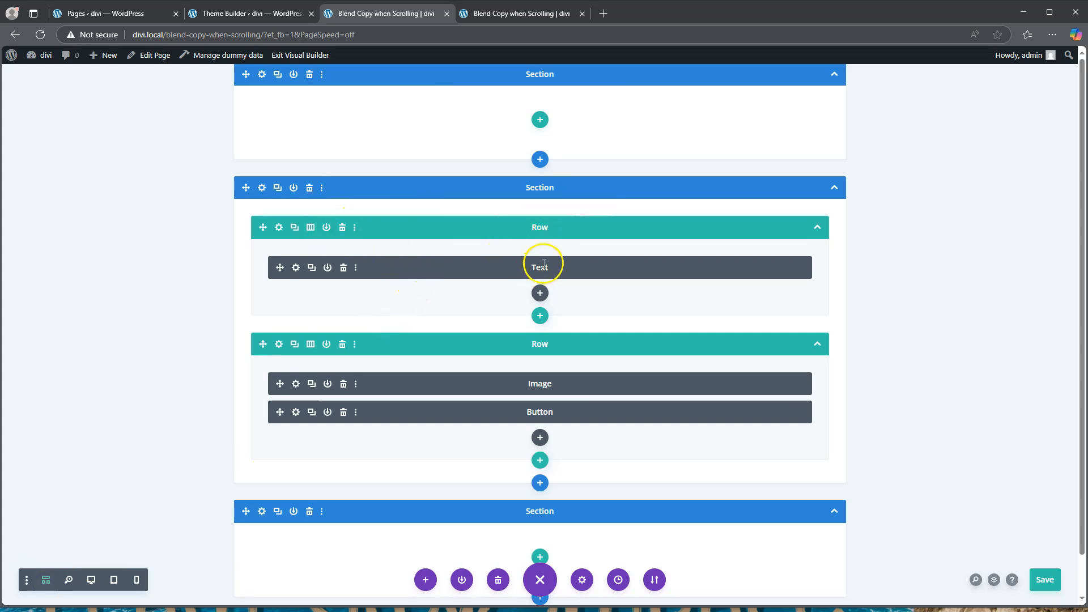
click(295, 229)
scroll(423, 325, down, 2)
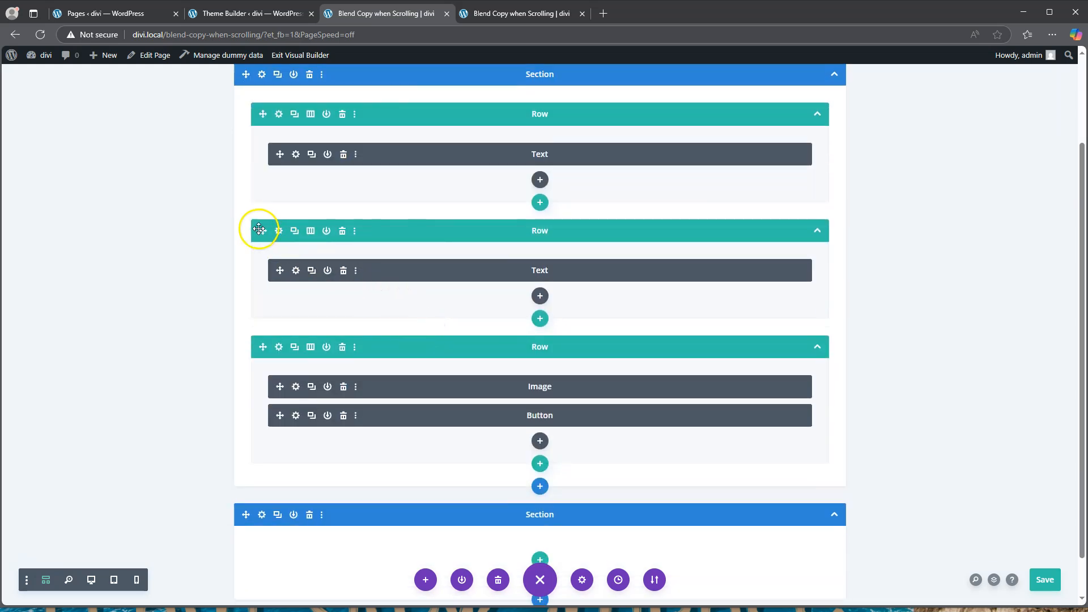
drag(261, 229, 261, 378)
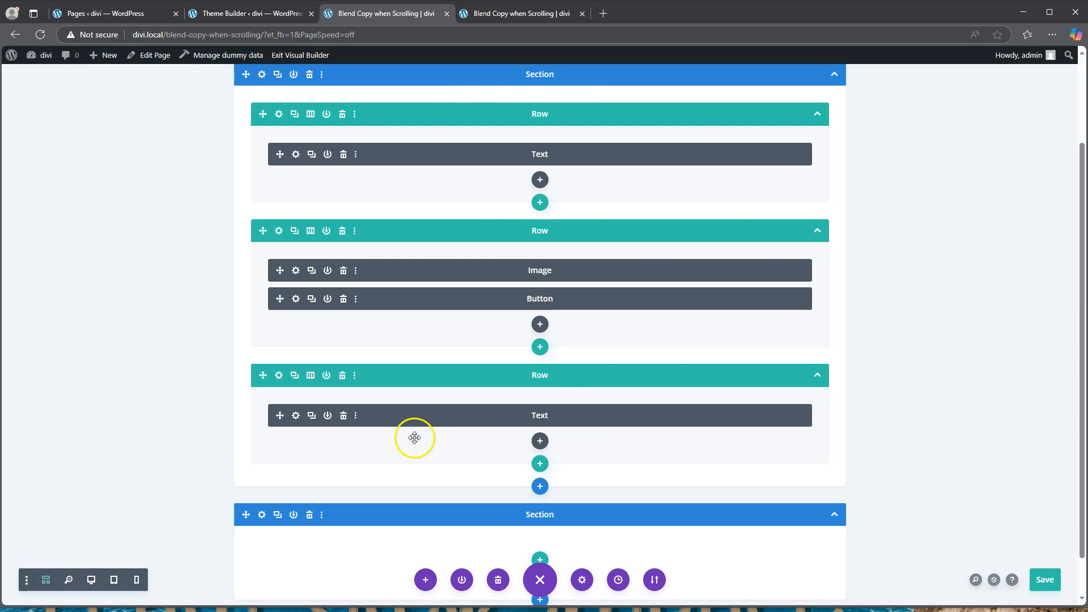
Set the Z index of the duplicated text row below the image row to 12 and save the row settings
click(279, 375)
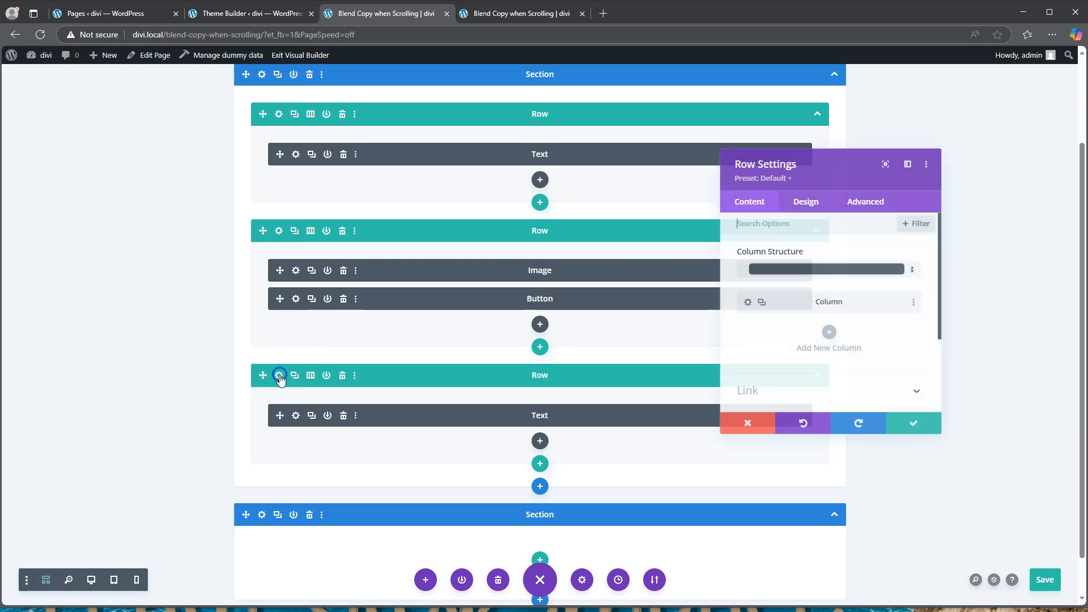
click(873, 200)
scroll(792, 352, down, 2)
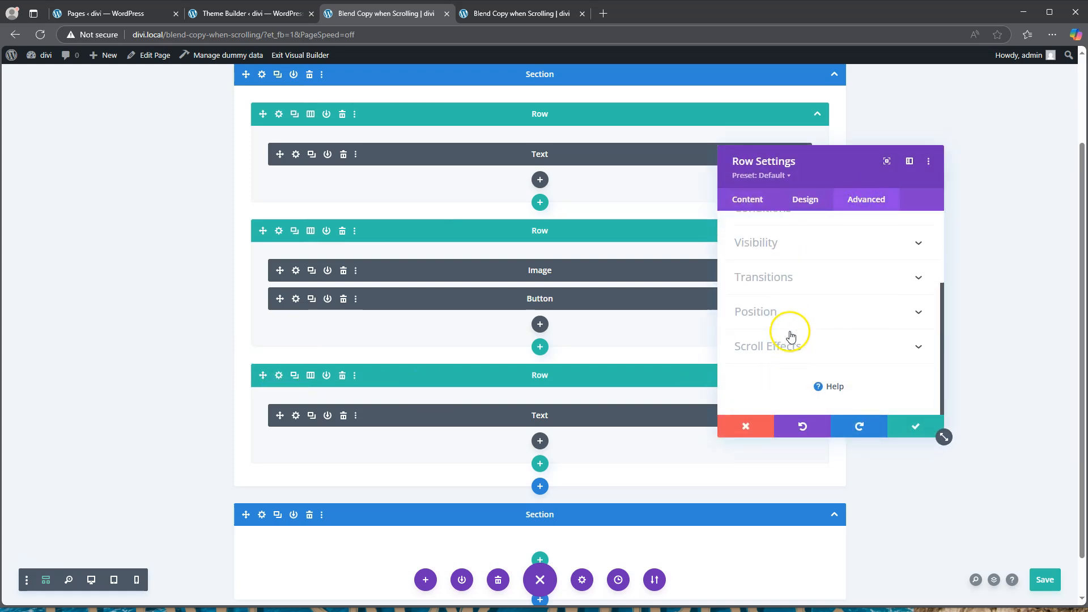
click(787, 313)
scroll(792, 326, down, 2)
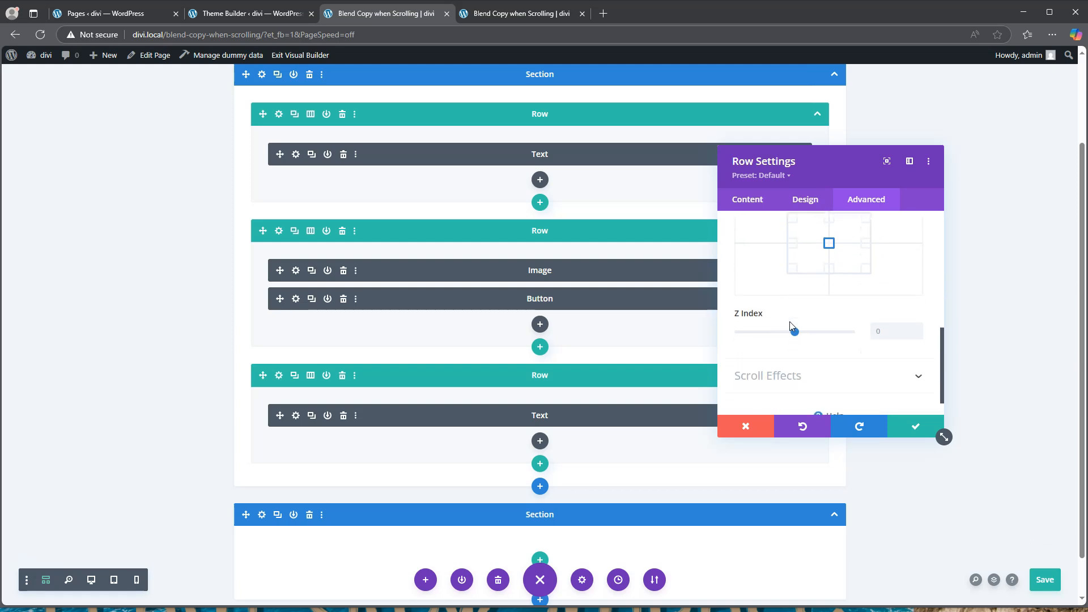
click(887, 333)
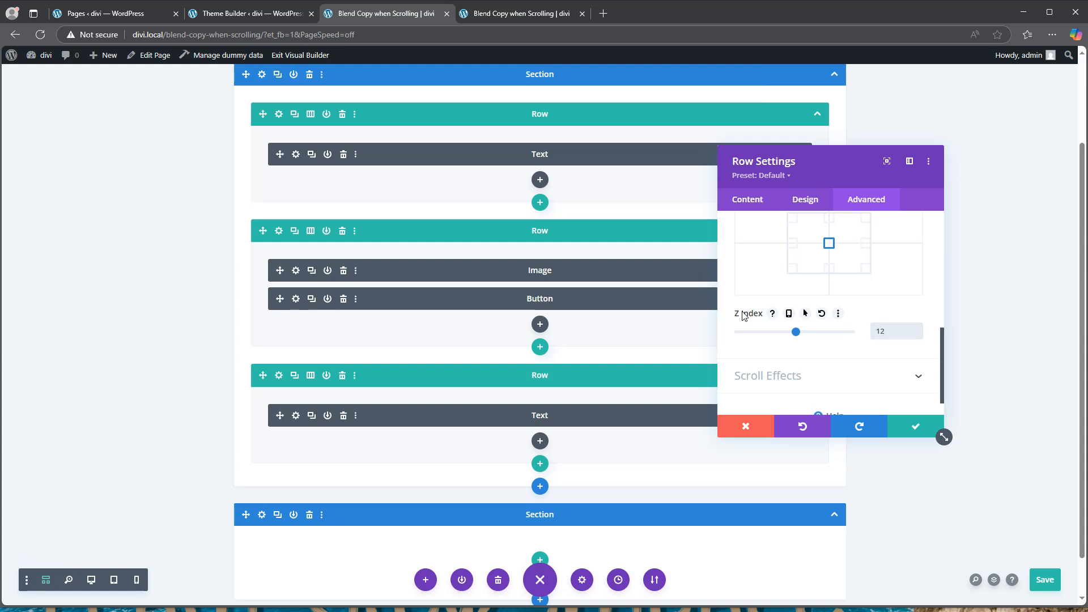
click(892, 334)
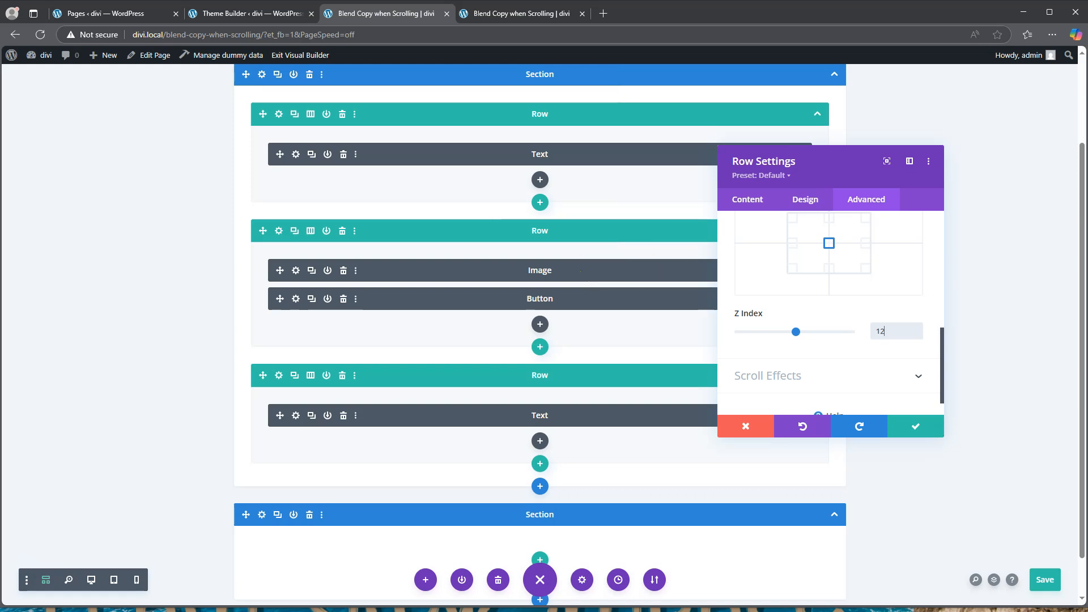
click(915, 427)
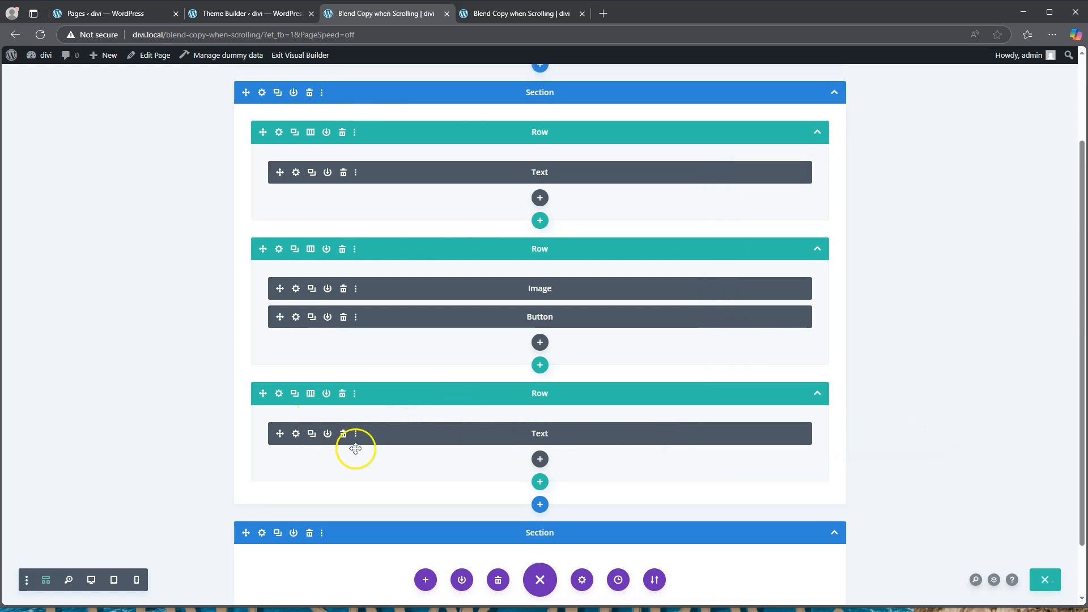
Change the text color of the text module in the duplicated row to #1e1e1e and save the module
click(296, 434)
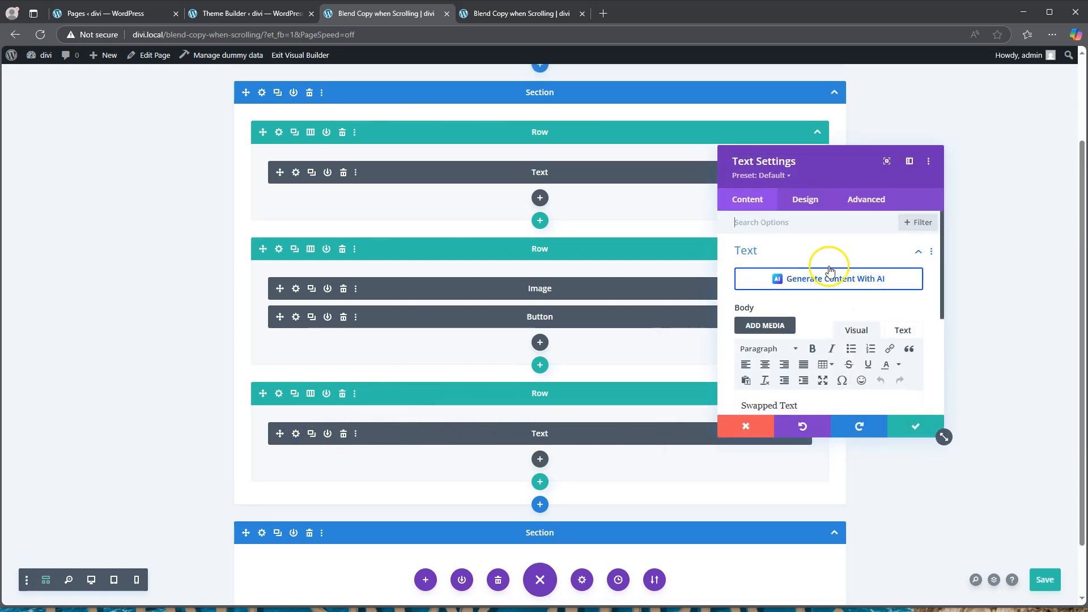
click(804, 201)
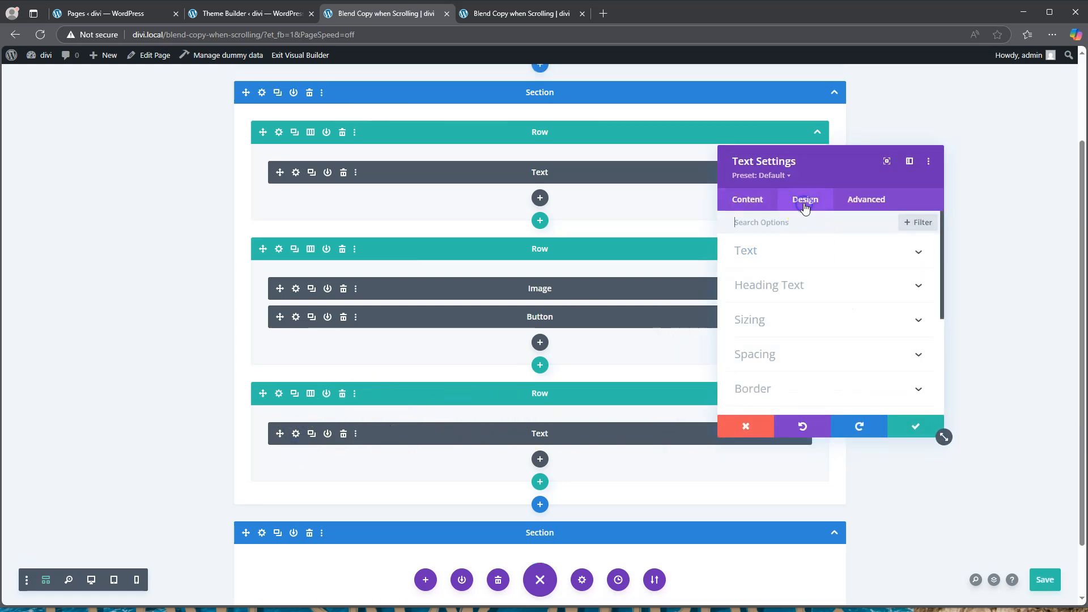
click(792, 253)
scroll(781, 328, down, 2)
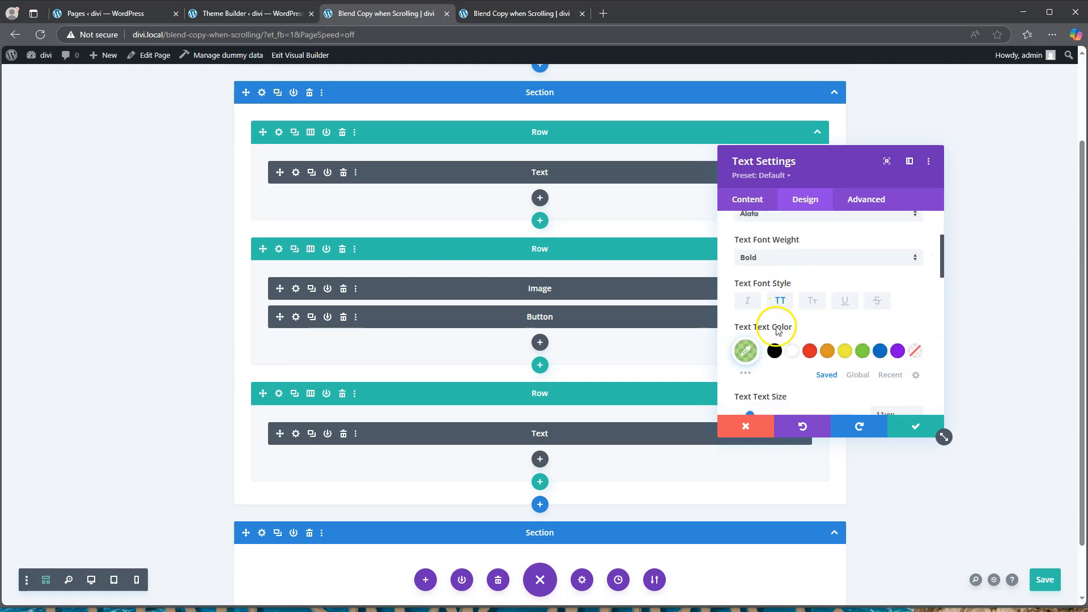
click(745, 351)
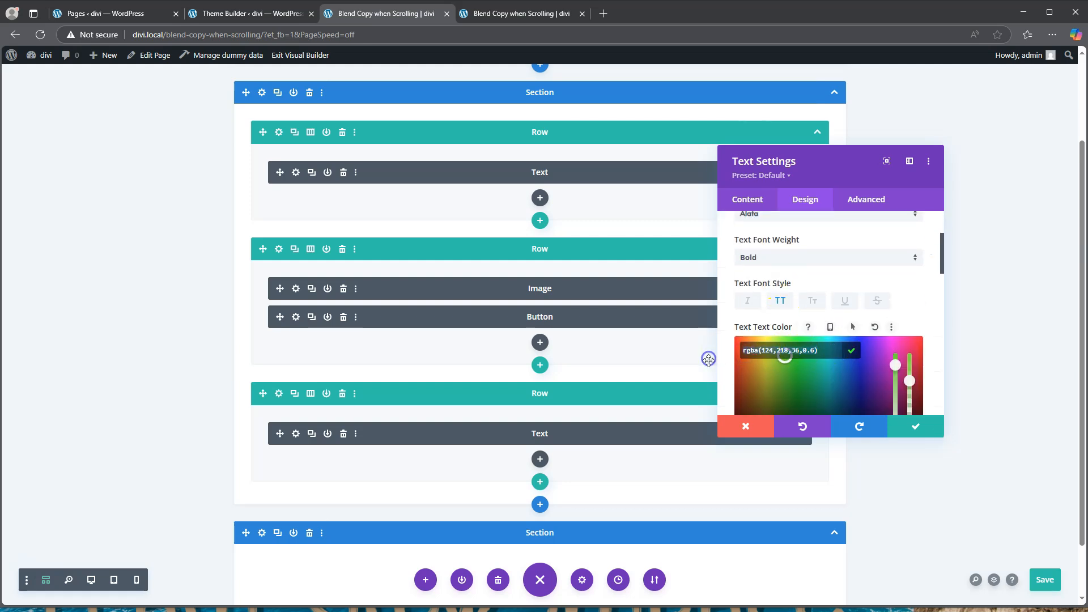
text(1e1e1e)
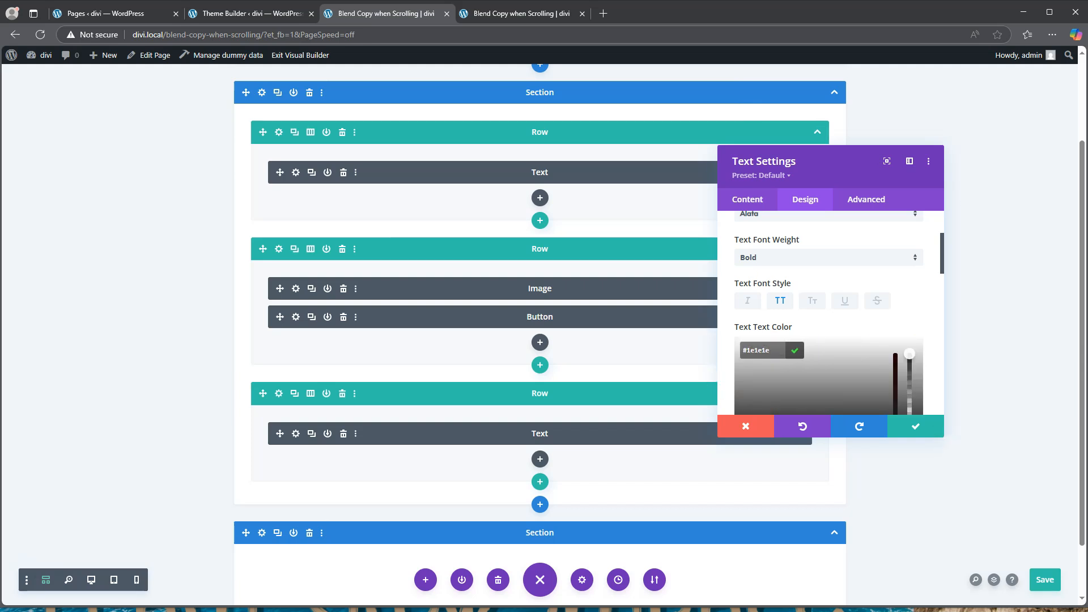
scroll(835, 317, down, 5)
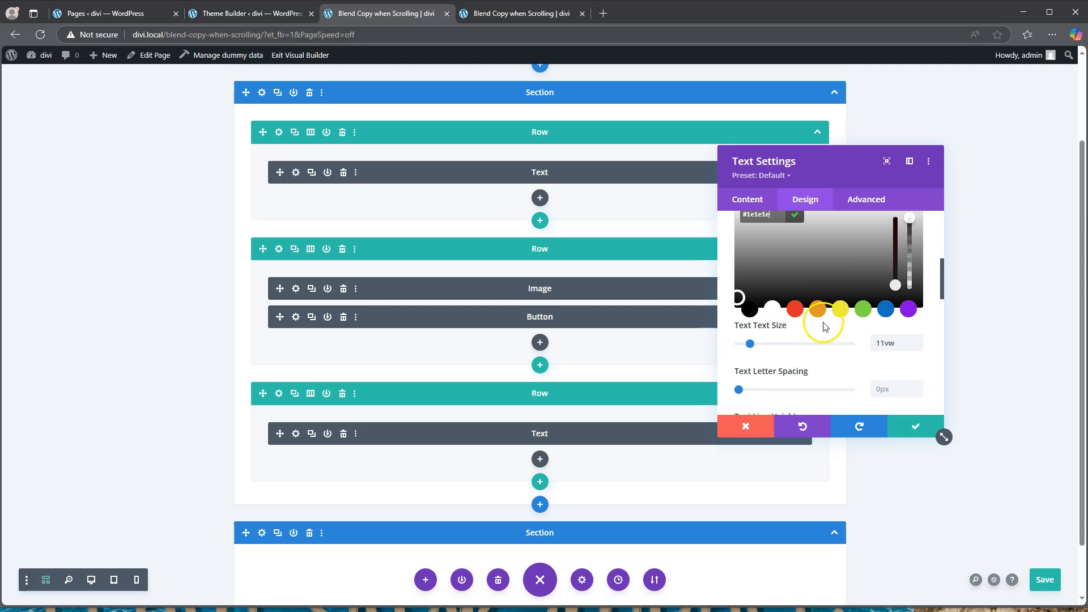
scroll(811, 326, down, 5)
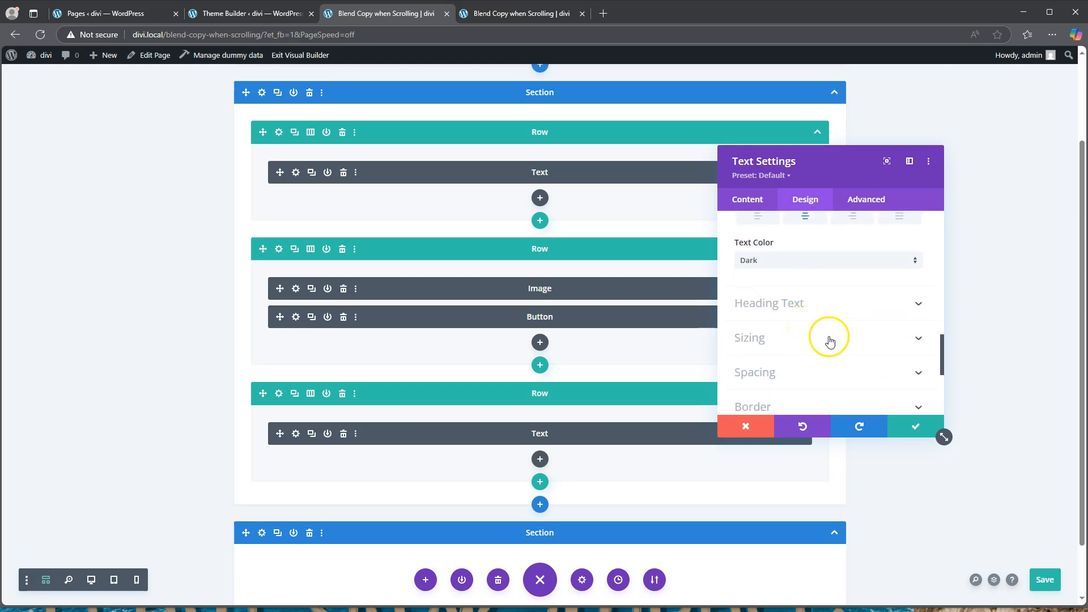
click(914, 426)
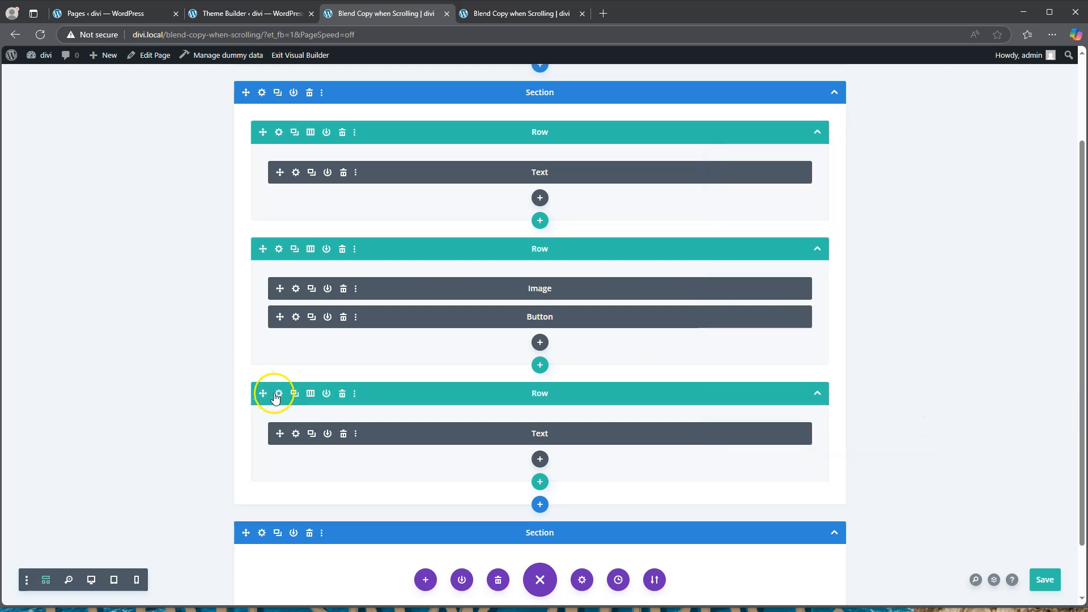
Set the blend mode of the duplicated text row below the image row to Overlay and save the row settings
click(277, 395)
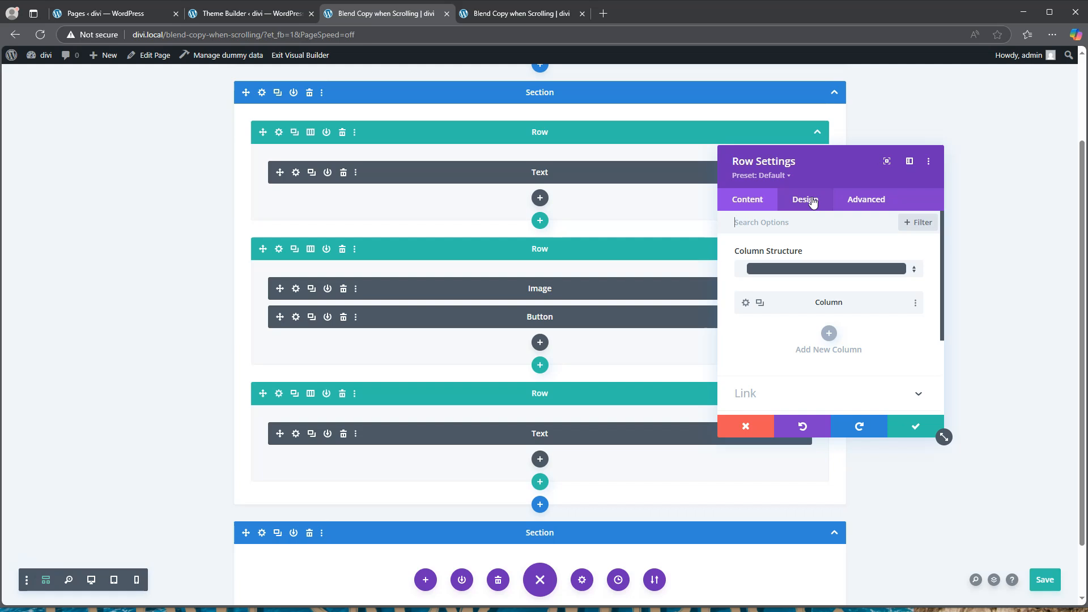
click(812, 202)
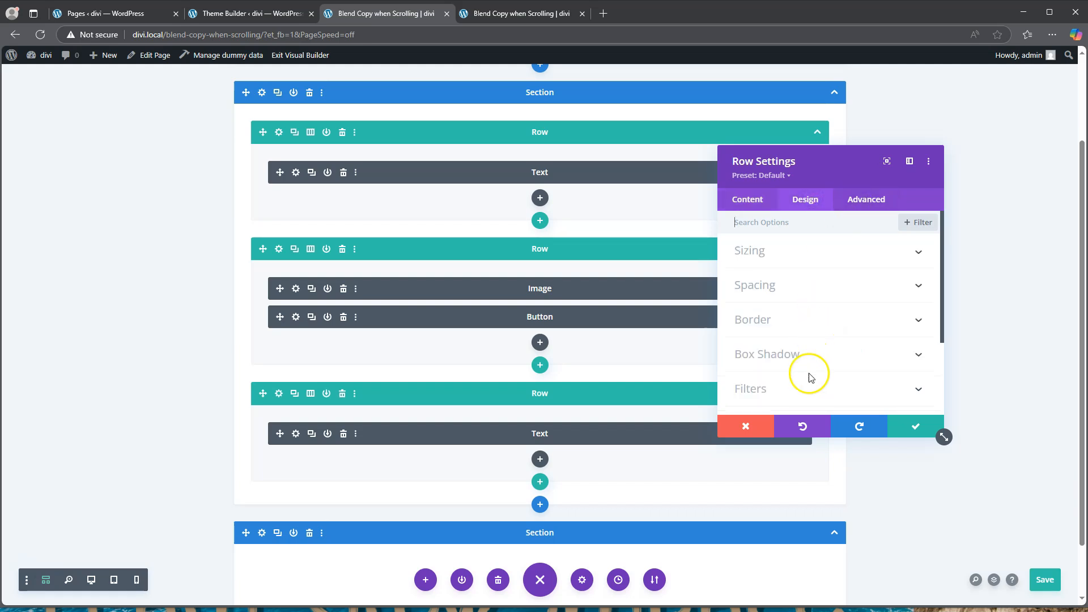
click(805, 390)
scroll(799, 311, down, 8)
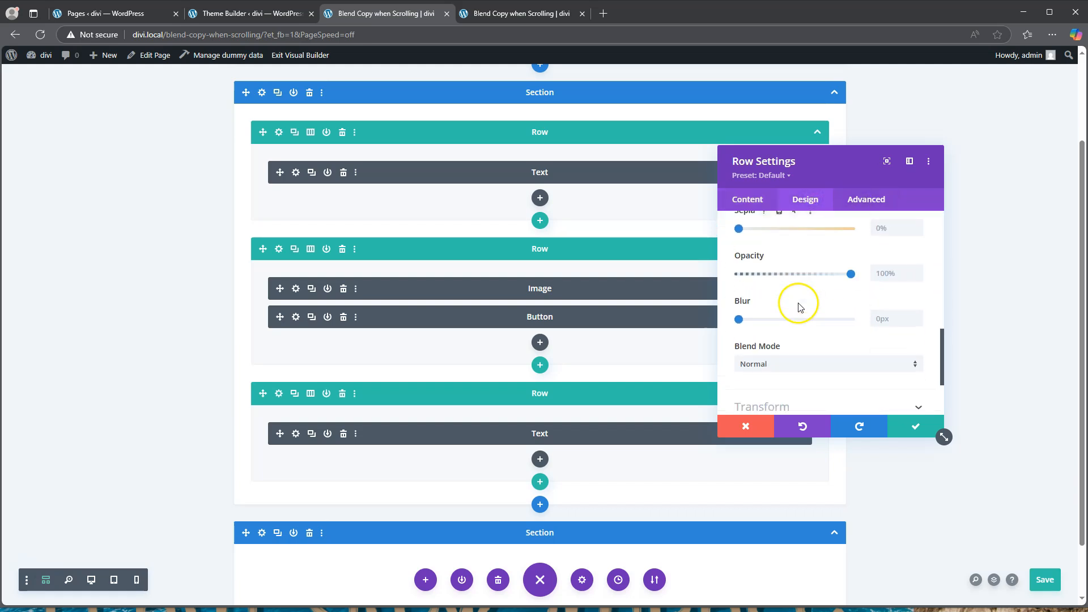
click(774, 271)
click(778, 303)
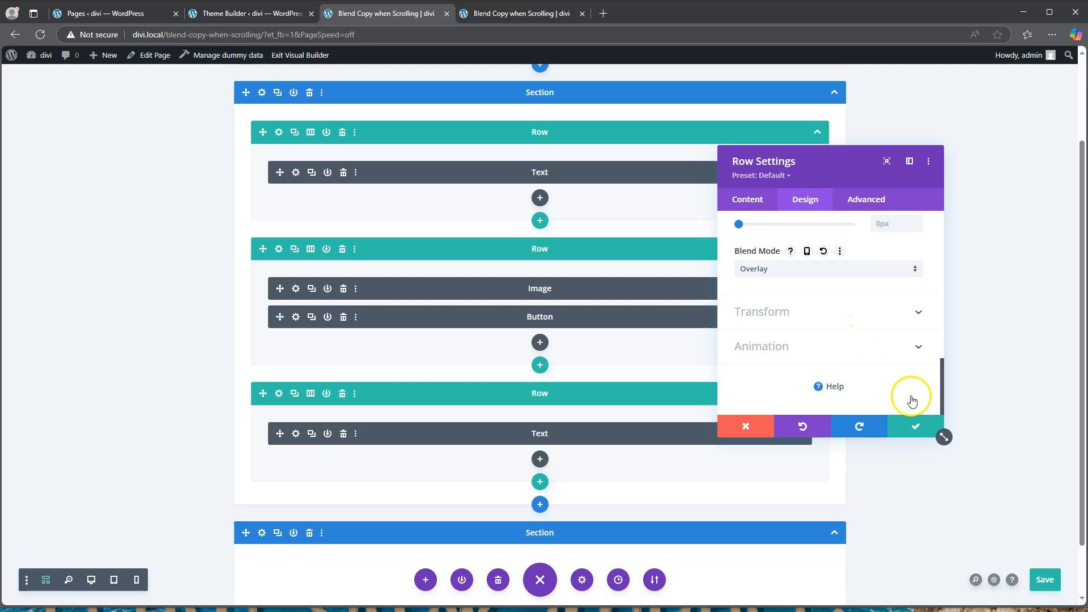
click(915, 427)
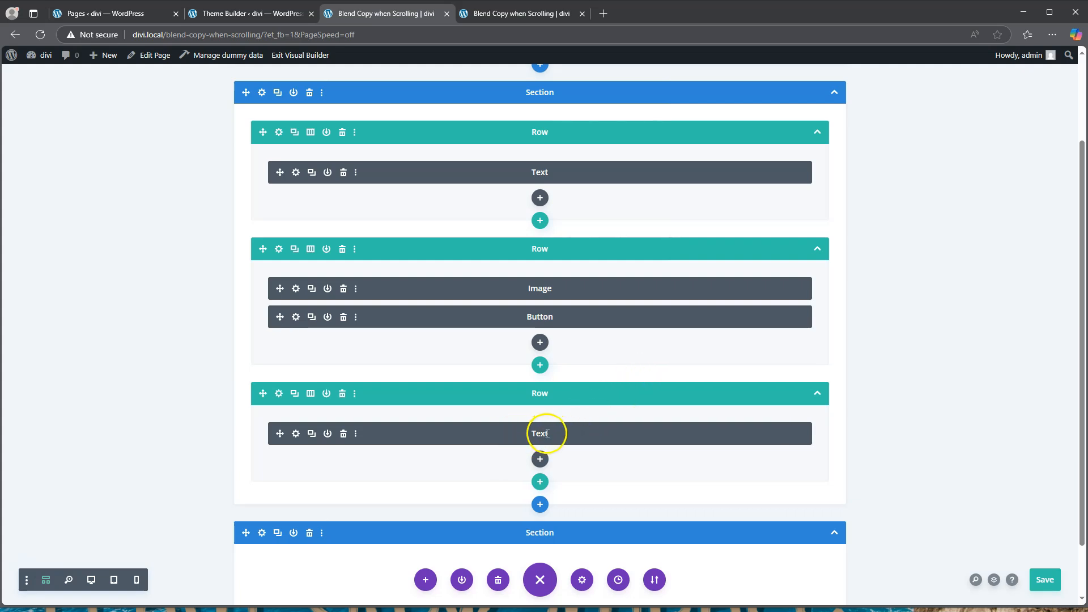
Enable the Fading In and Out scroll effect on the text module in the duplicated row
click(295, 435)
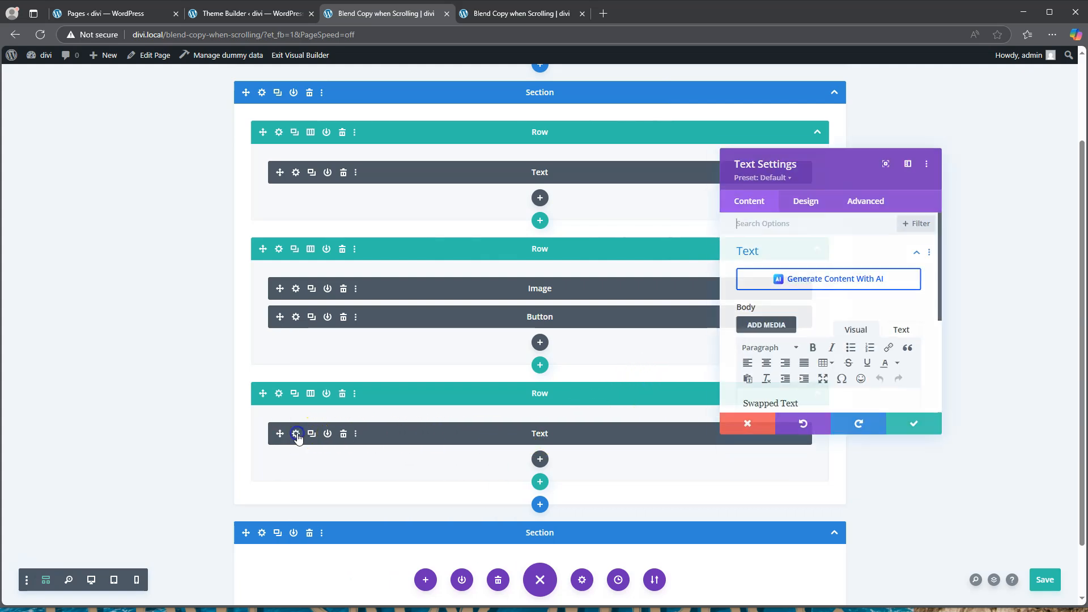
click(866, 200)
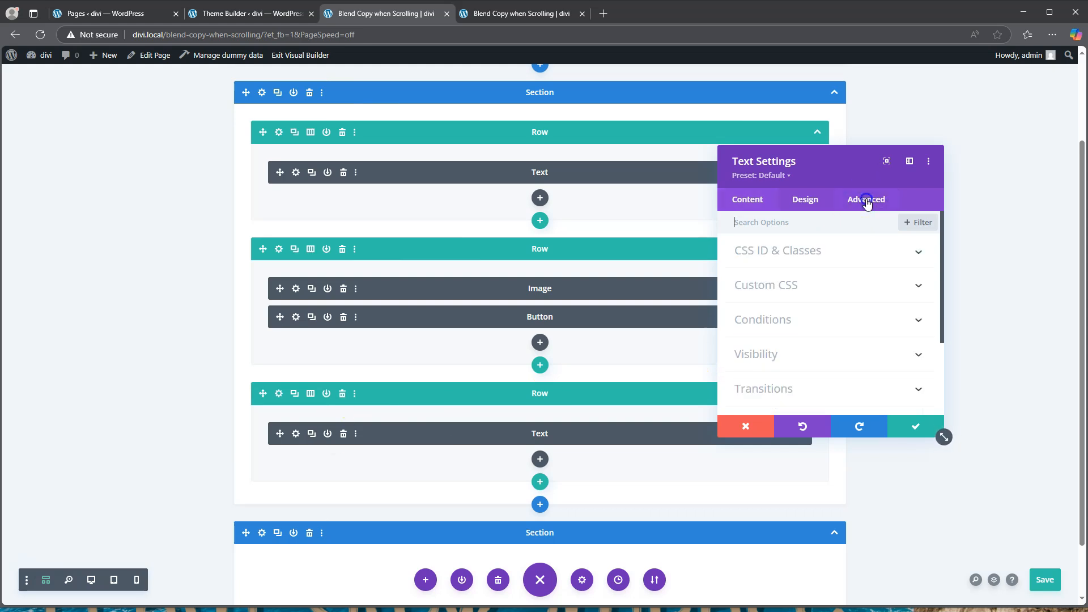
scroll(820, 300, down, 3)
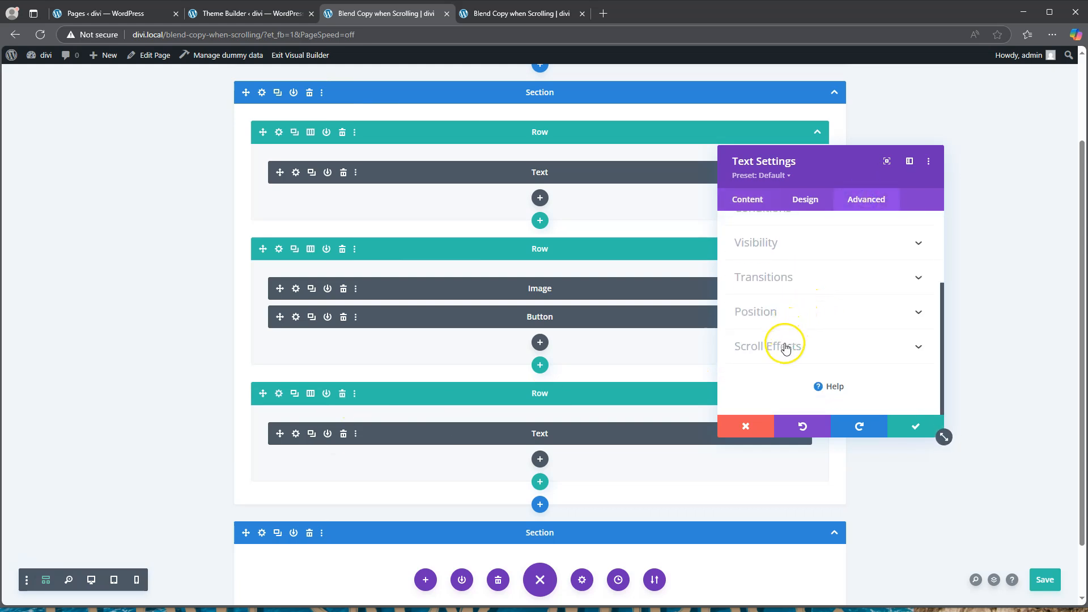
click(783, 345)
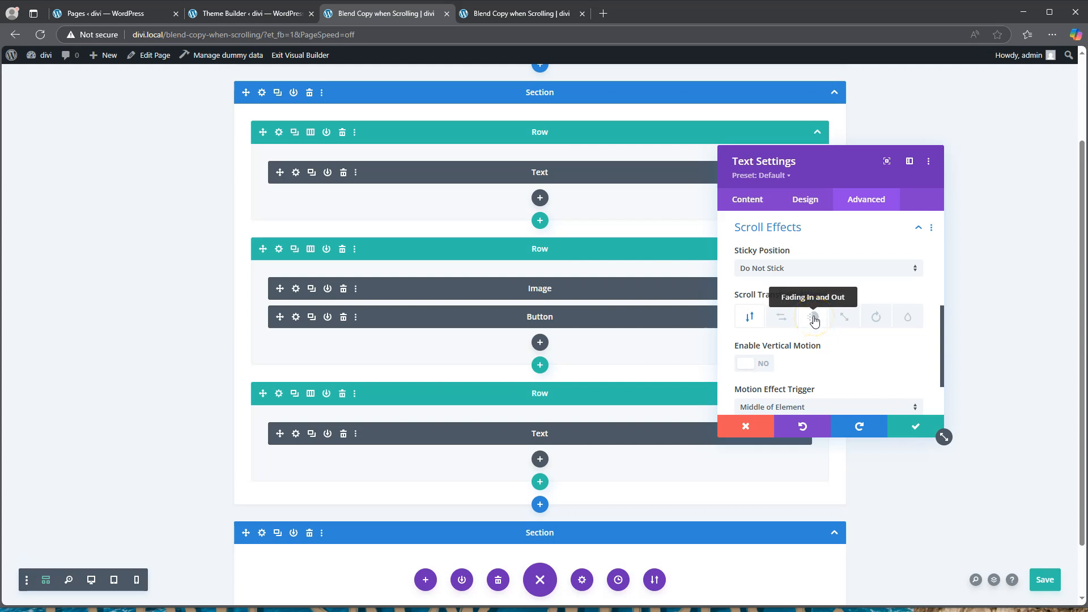
click(814, 318)
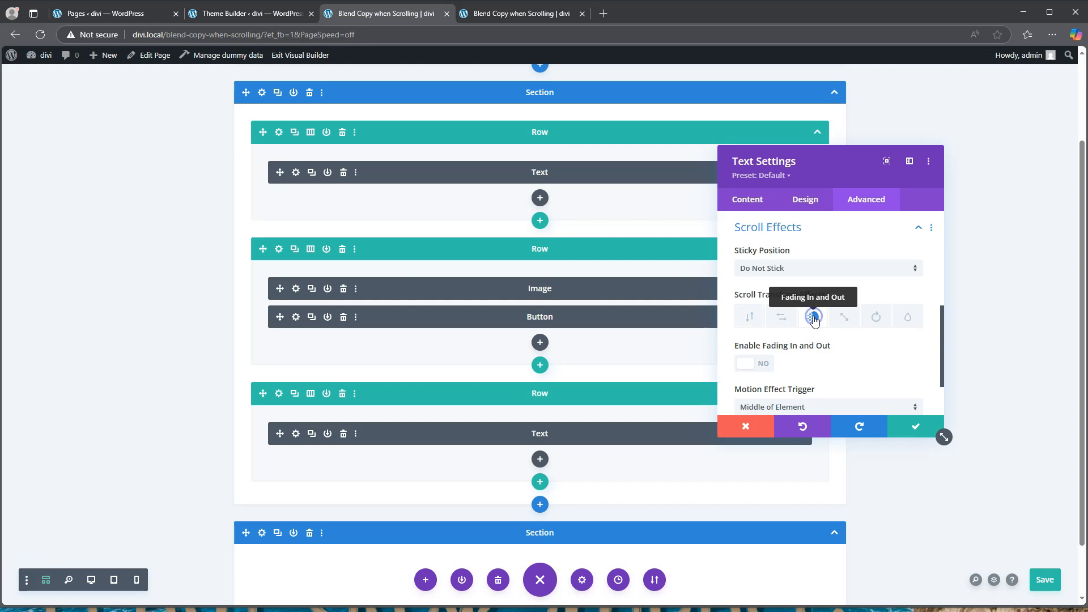
click(754, 363)
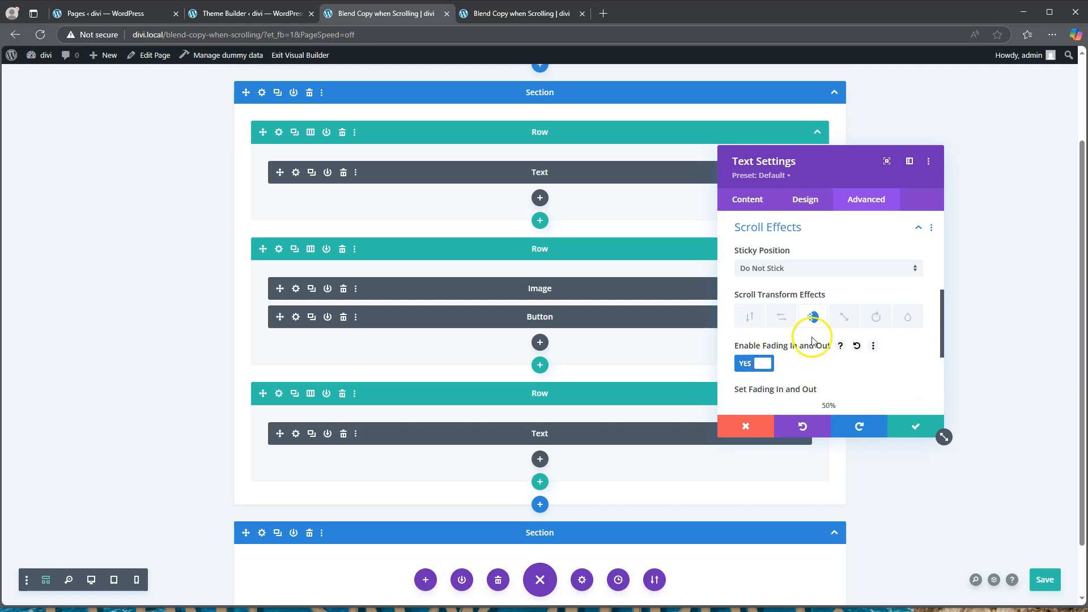
Set the fade's mid-opacity point to 30% and its ending-opacity point to 35% of the viewport, then save the module and page
scroll(808, 349, down, 2)
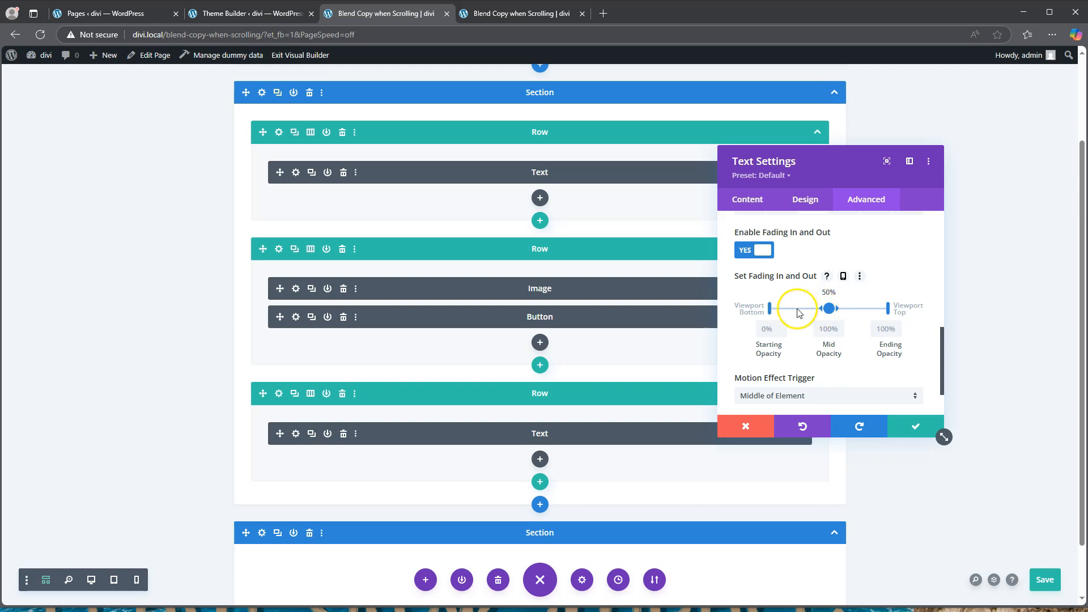
click(767, 329)
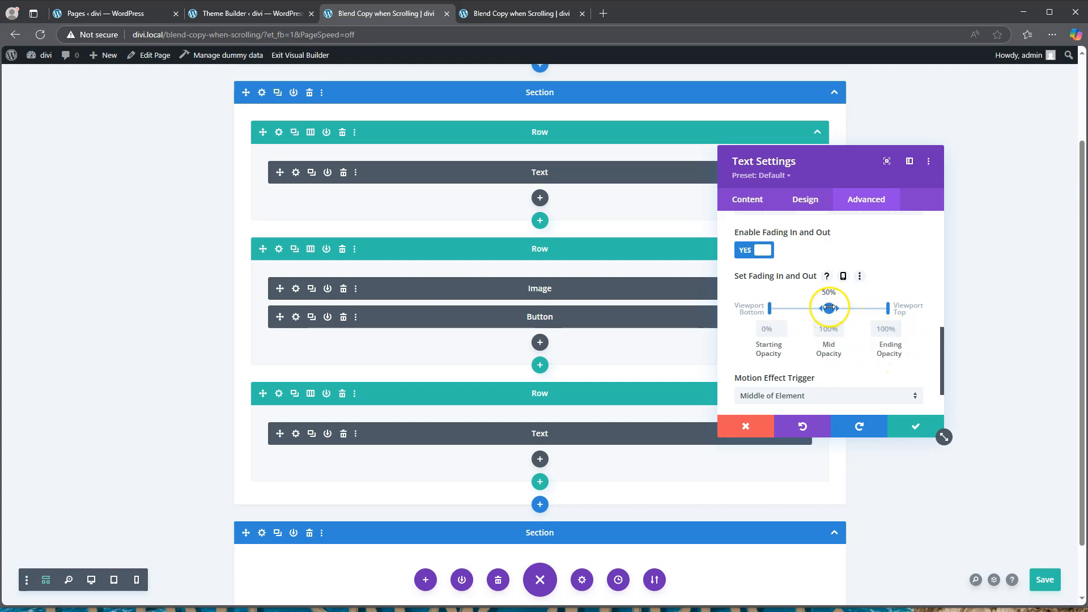
drag(830, 308, 805, 307)
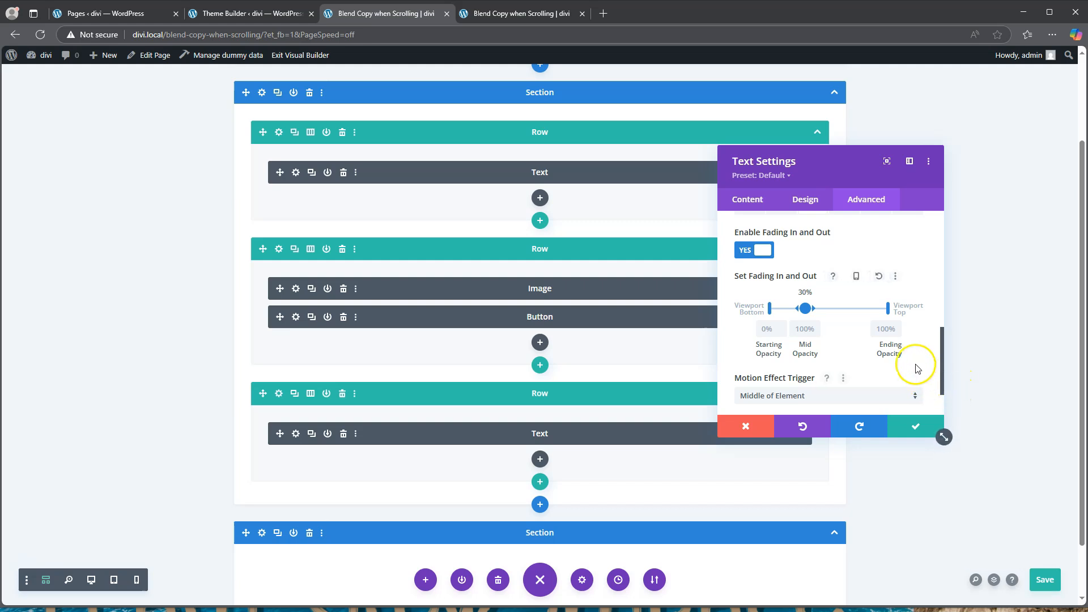
drag(888, 308, 817, 306)
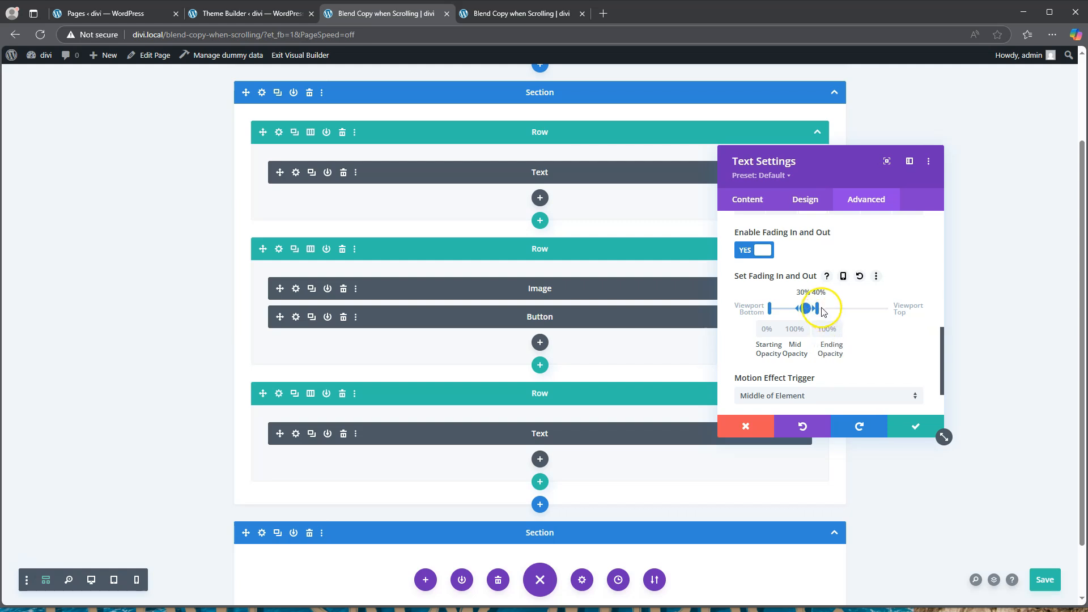
drag(818, 308, 811, 303)
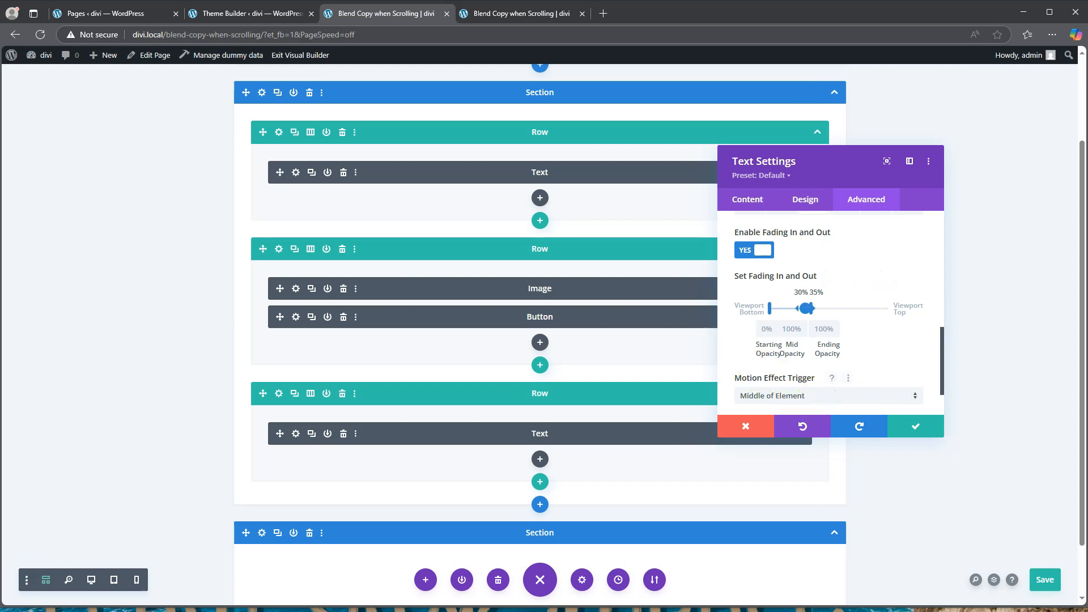
click(914, 428)
click(1048, 586)
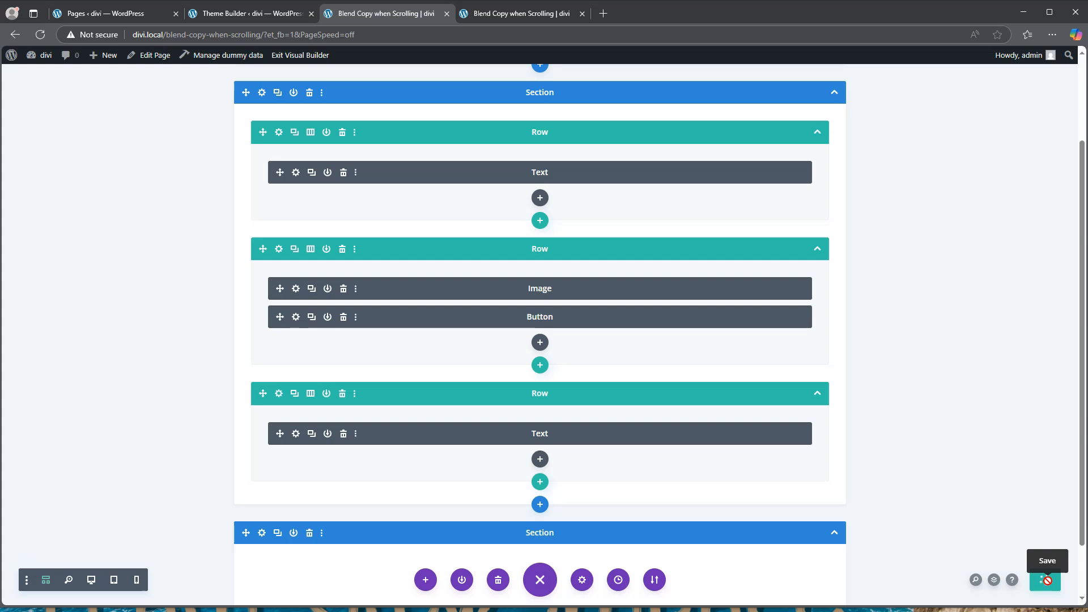
Exit the Visual Builder and examine how the Swapped Text fades and blends over the image while scrolling the live page
click(309, 55)
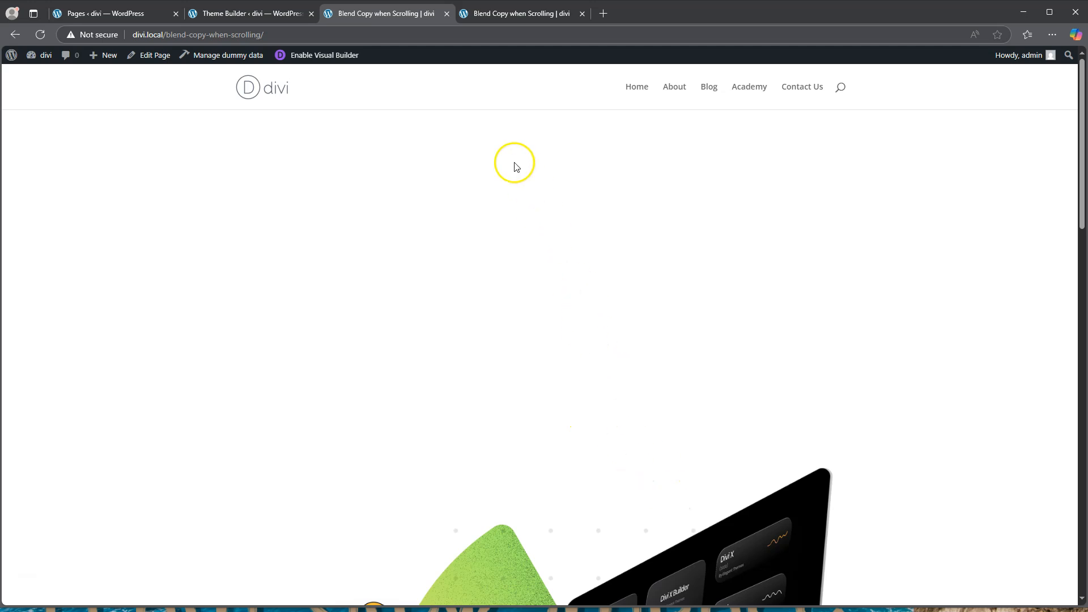
scroll(513, 167, down, 4)
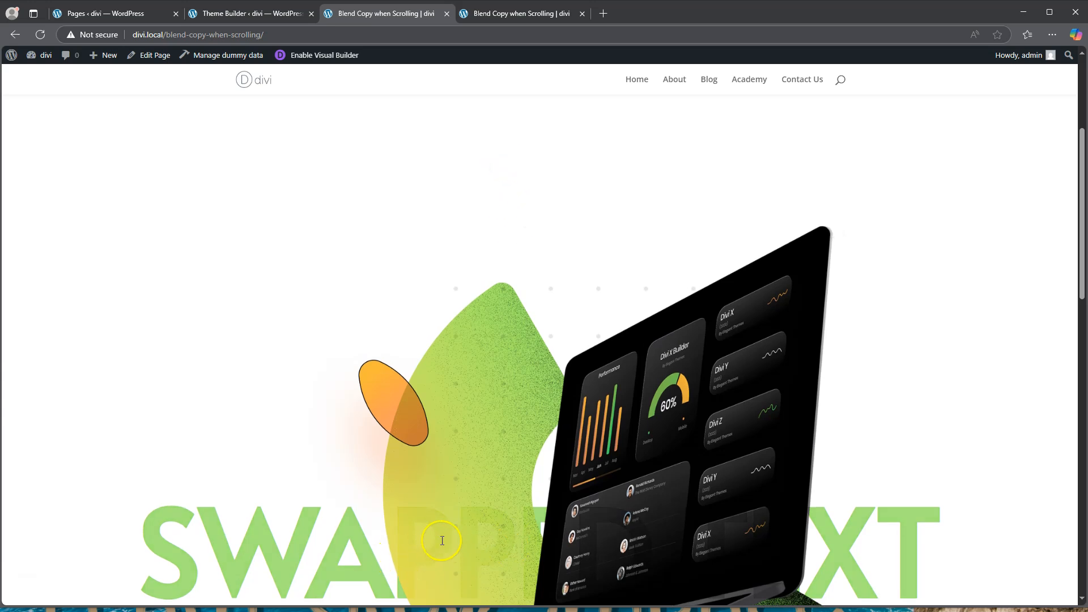
scroll(636, 140, up, 1)
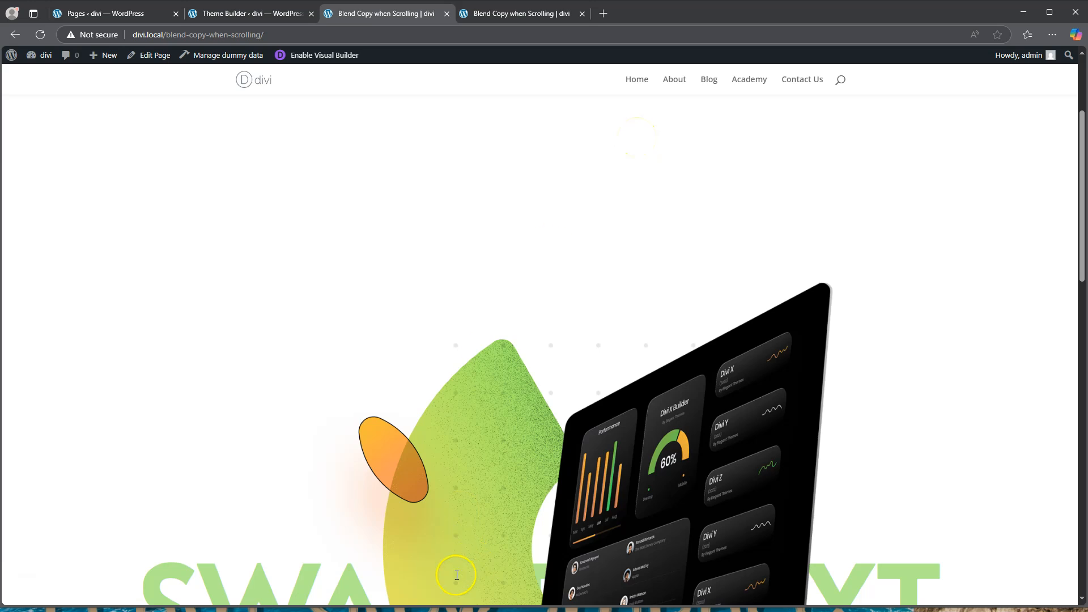
scroll(619, 236, down, 1)
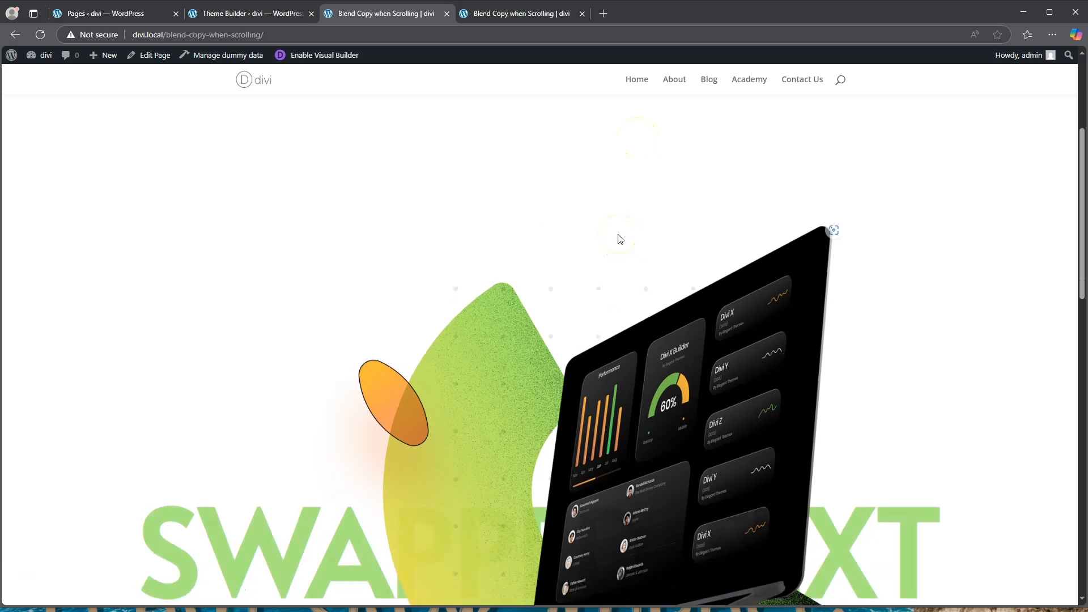
scroll(619, 238, down, 2)
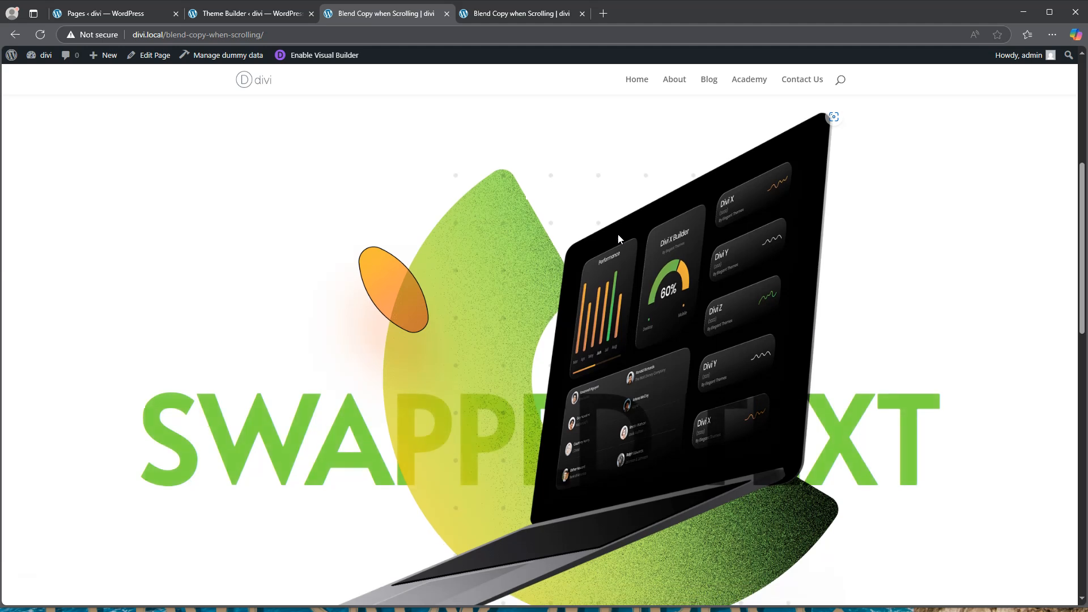
scroll(619, 238, down, 4)
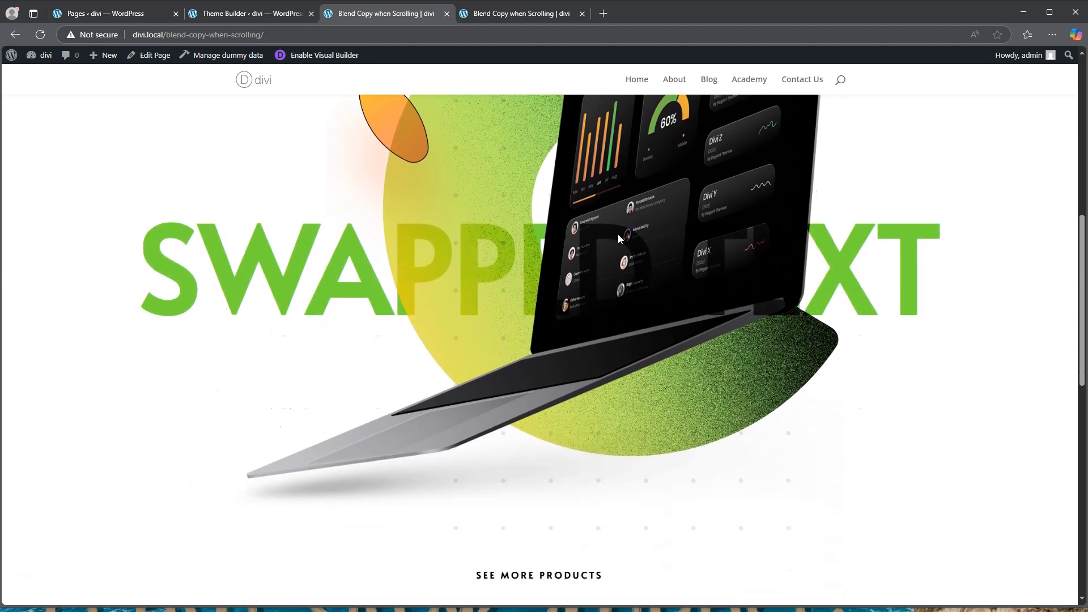
scroll(619, 237, down, 3)
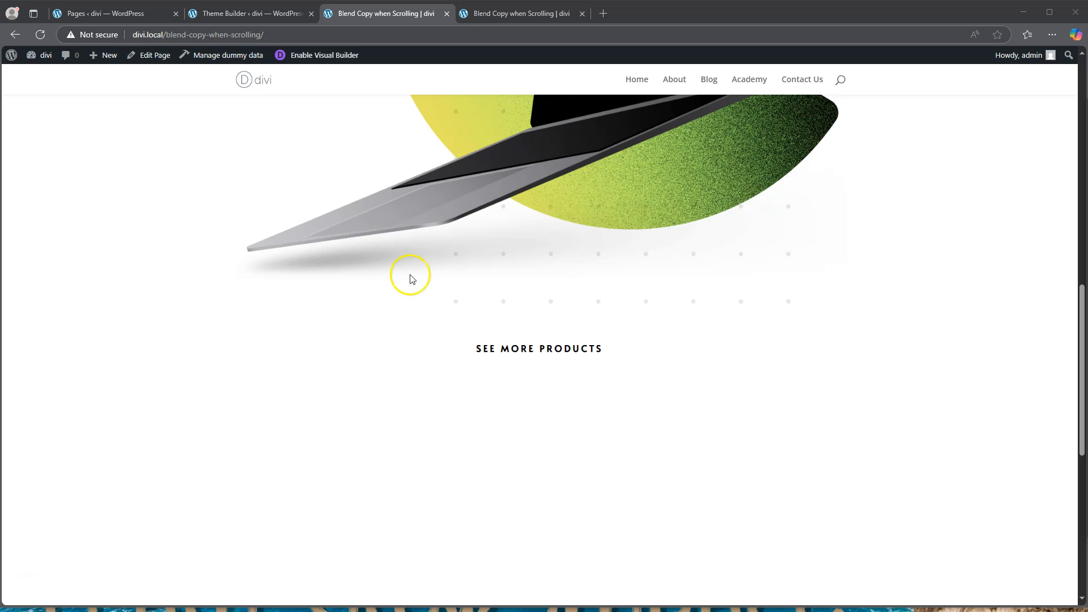
scroll(456, 369, up, 4)
scroll(461, 367, up, 6)
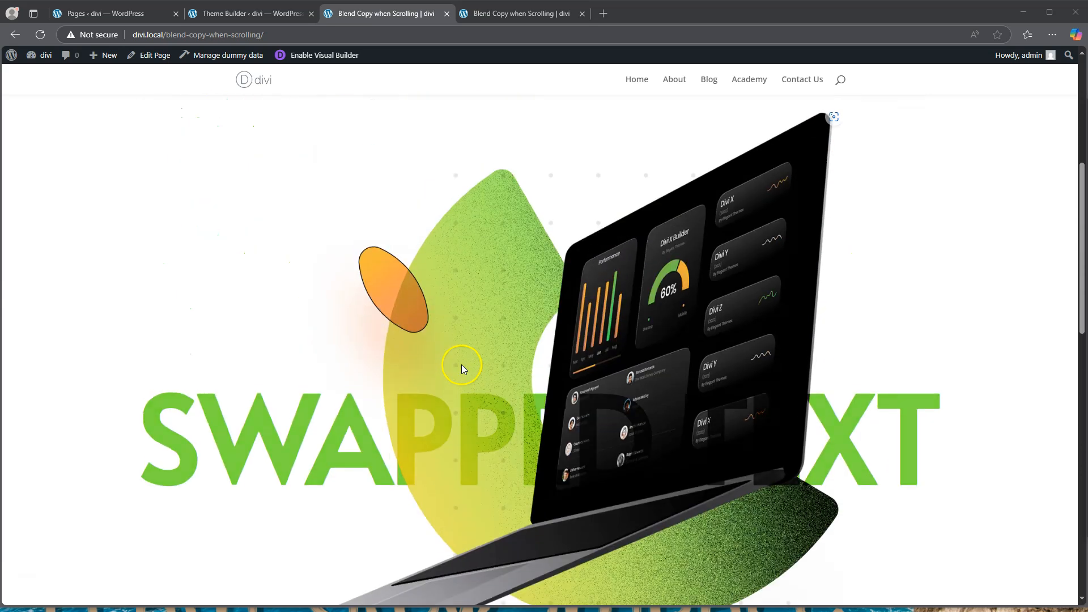